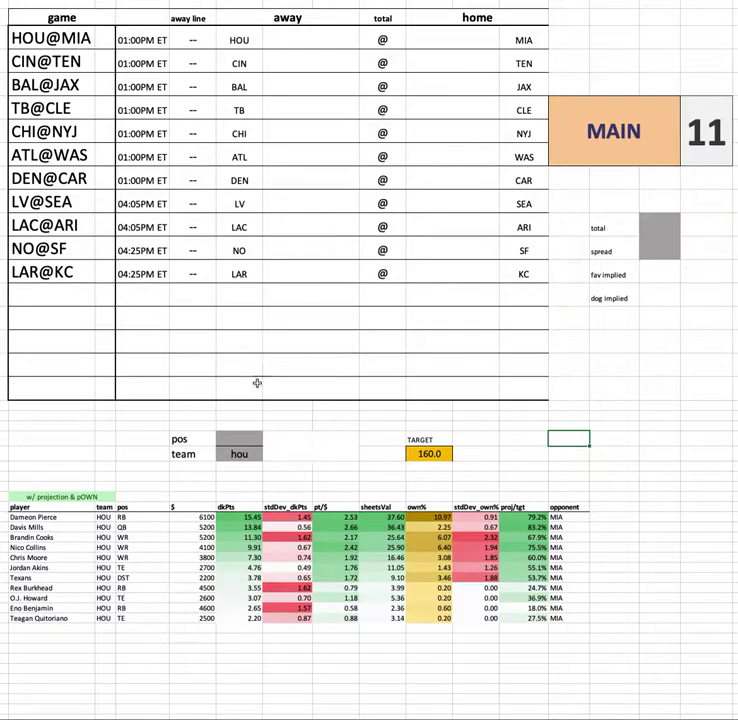
Review the Houston players' projected points, points per dollar and sheetsVal columns, and examine the Nico Collins row
drag(65, 514, 60, 618)
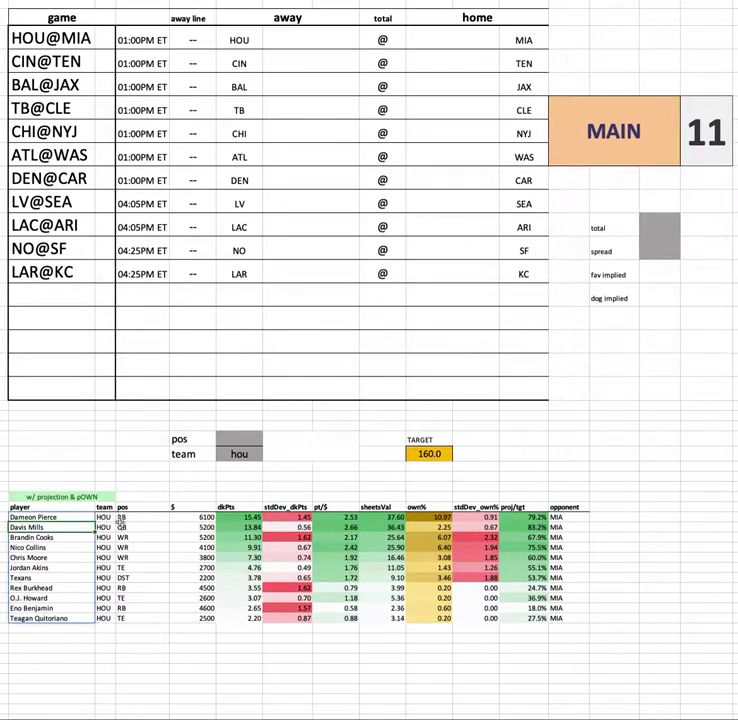
click(411, 517)
key(ctrl+shift+Down)
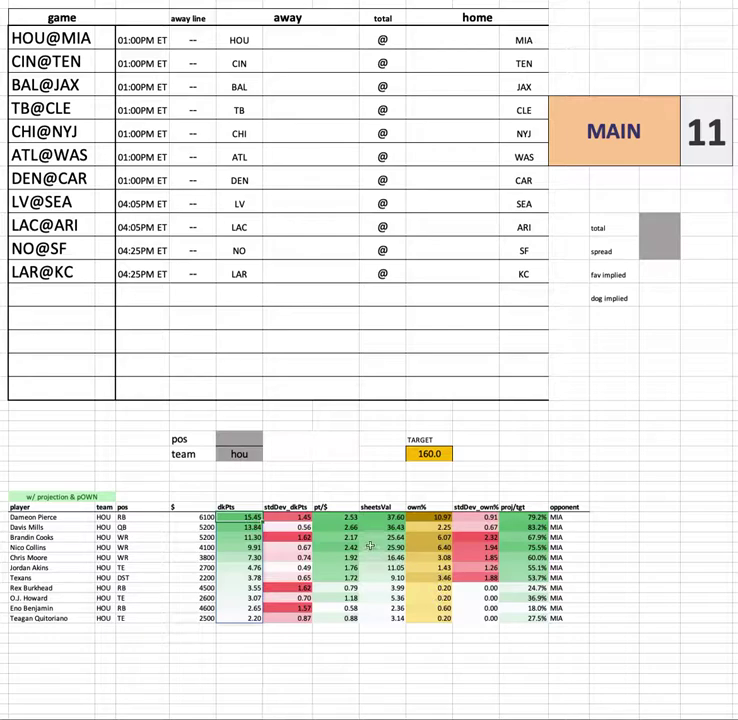
drag(325, 517, 325, 618)
drag(383, 618, 383, 517)
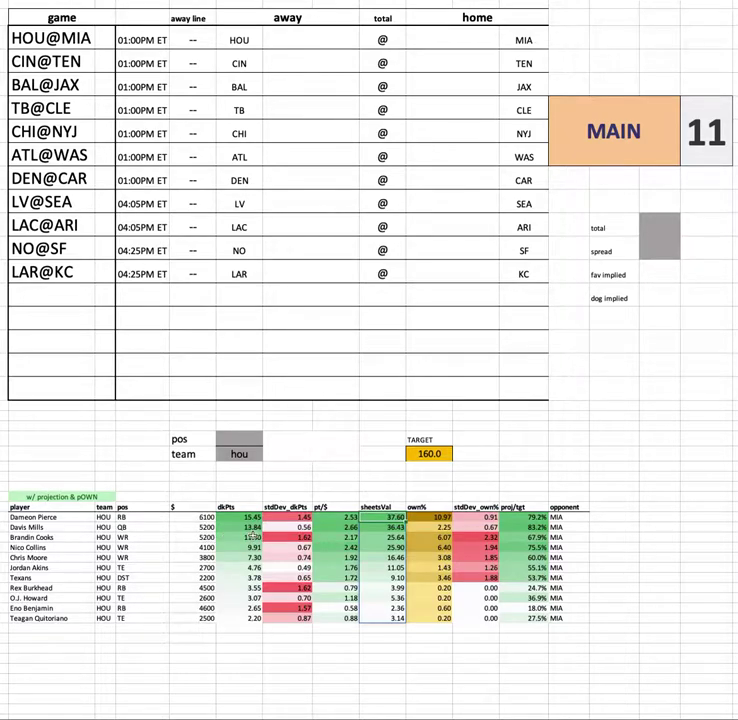
drag(55, 548, 486, 548)
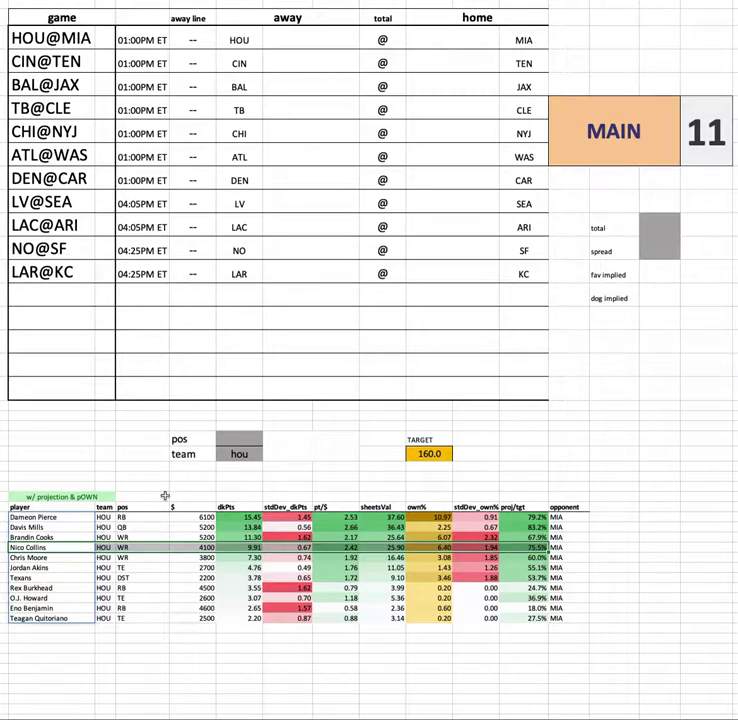
click(173, 637)
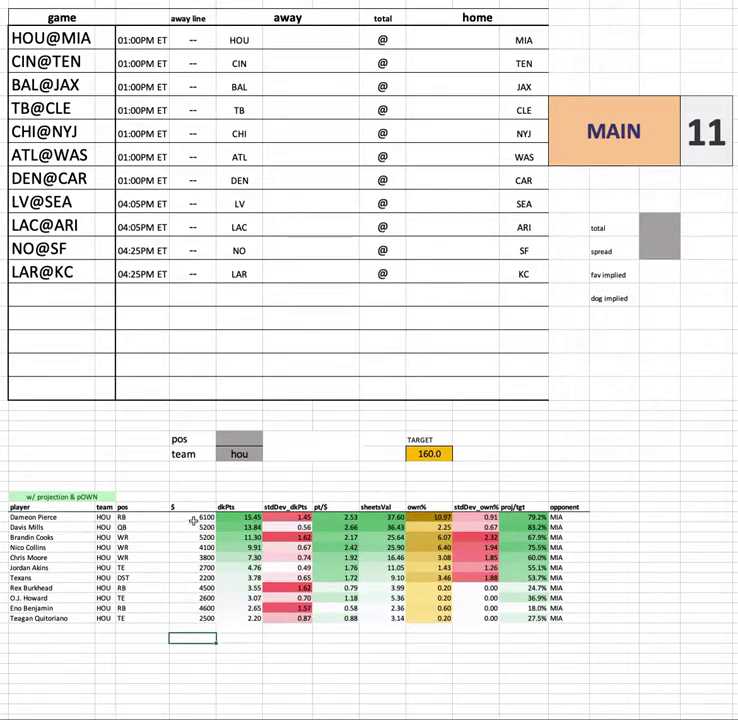
click(52, 548)
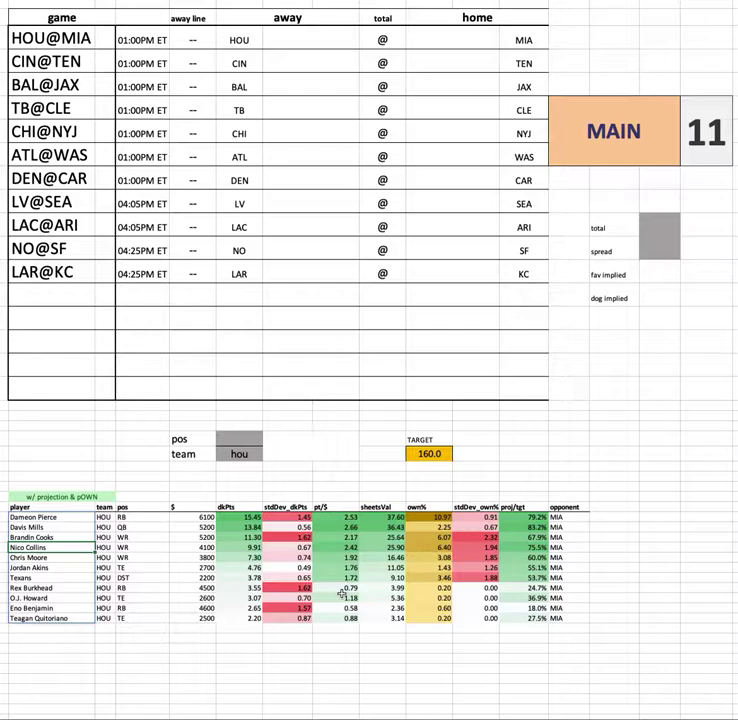
Set the team filter above the projection table to mia
click(255, 452)
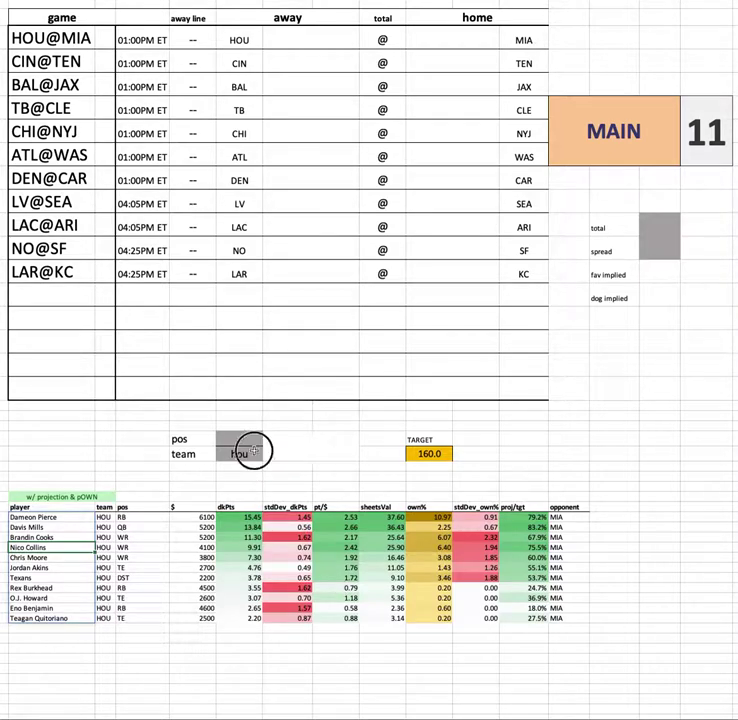
text(mia)
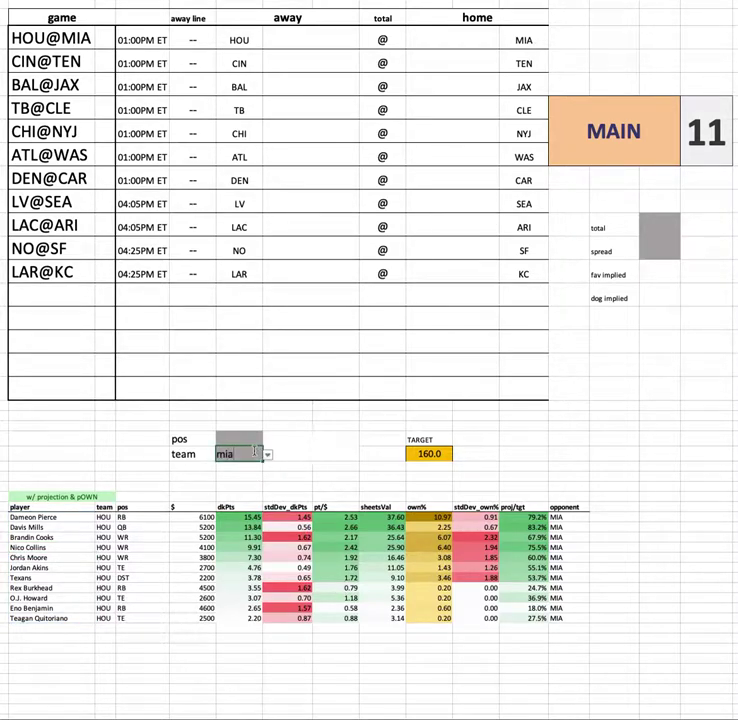
key(Return)
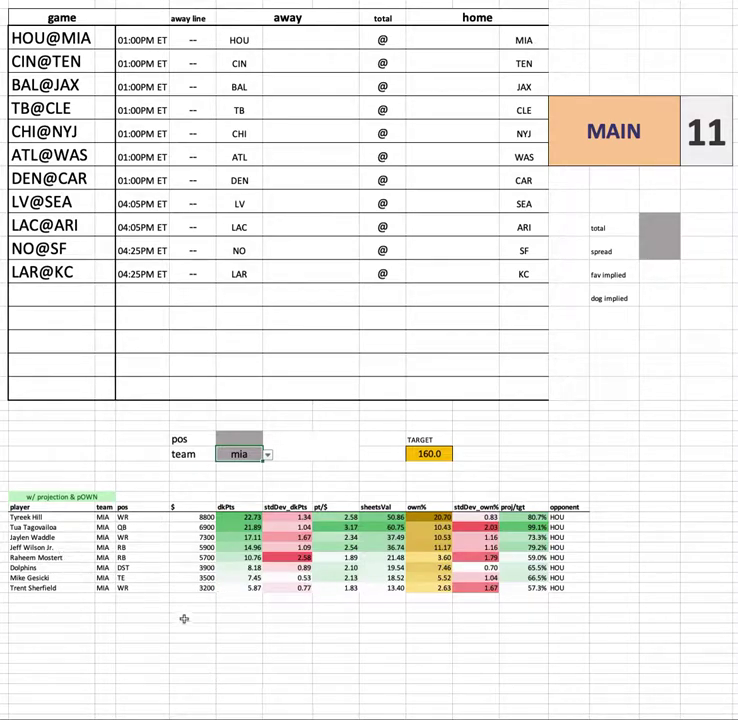
Examine Miami's two running backs and their ownership, the top three salaries, and Trent Sherfield's salary and projected points
click(60, 547)
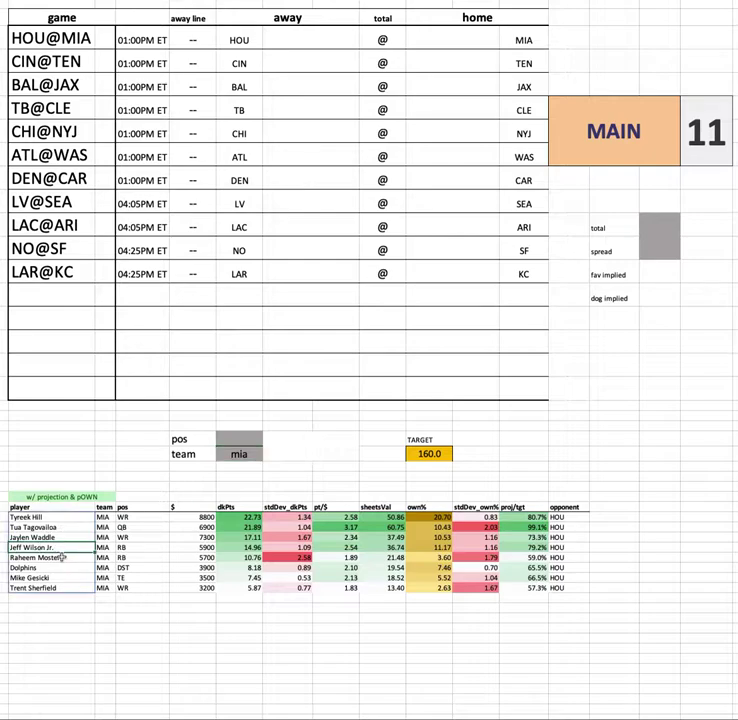
click(62, 557)
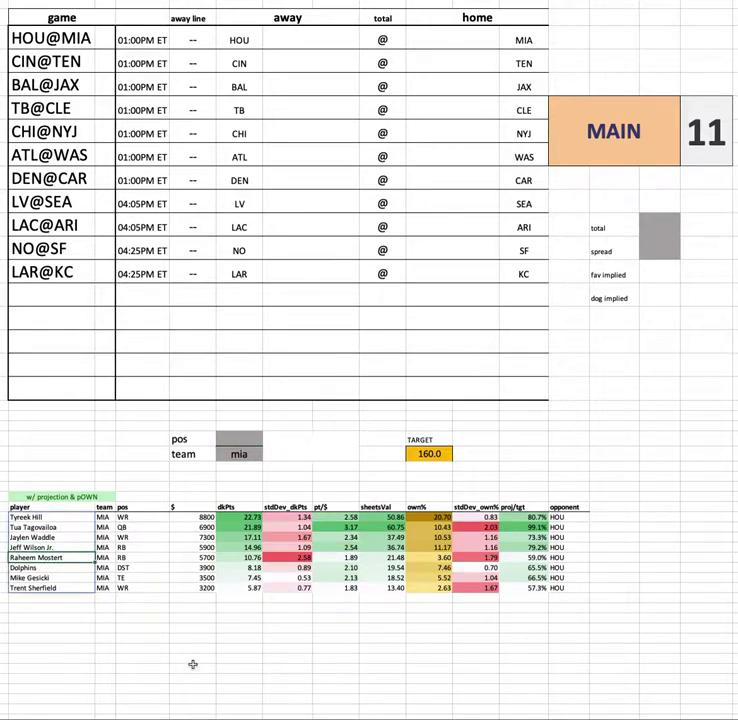
click(53, 36)
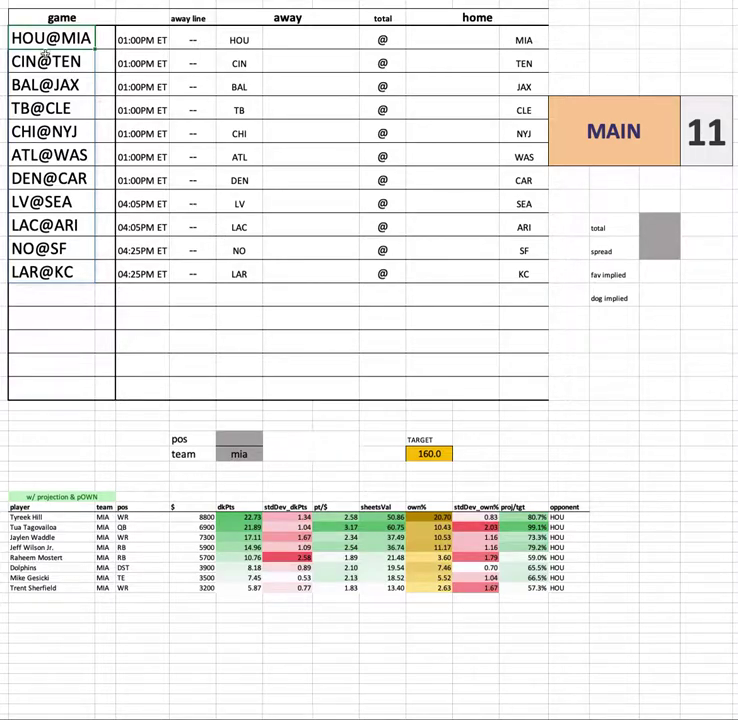
click(71, 556)
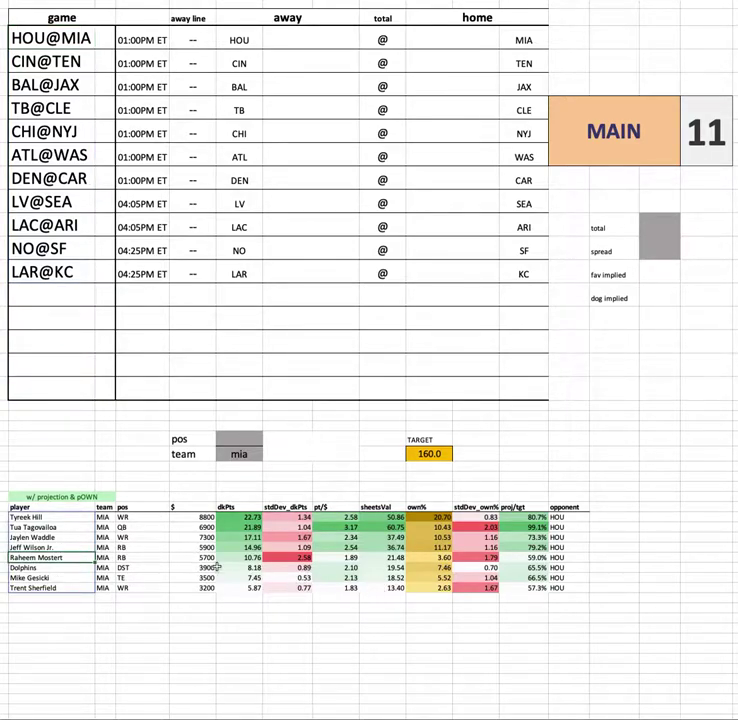
click(430, 556)
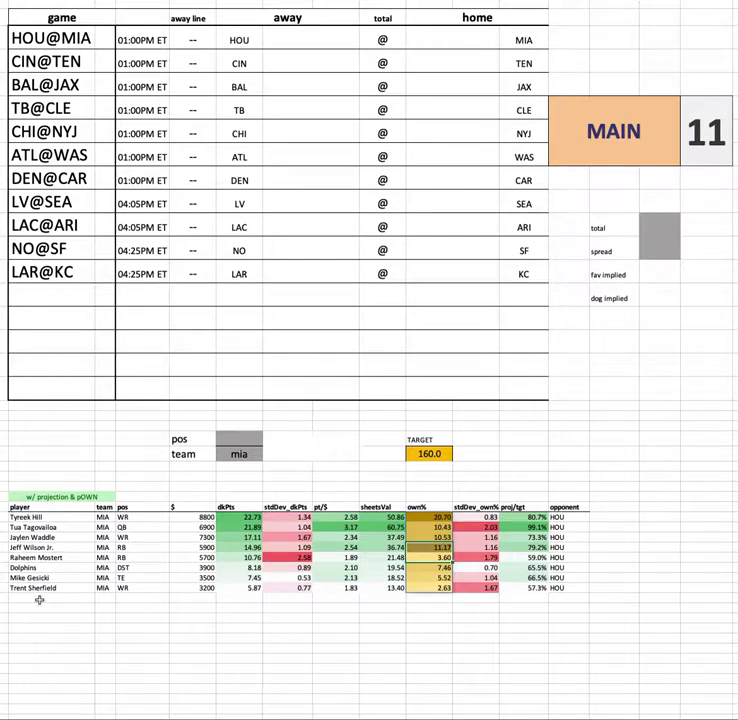
click(204, 516)
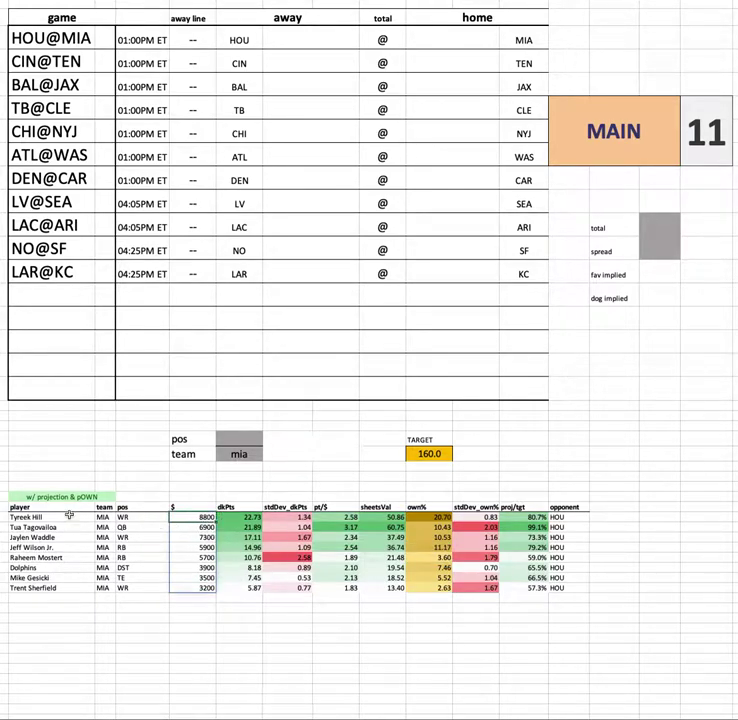
shift+click(194, 537)
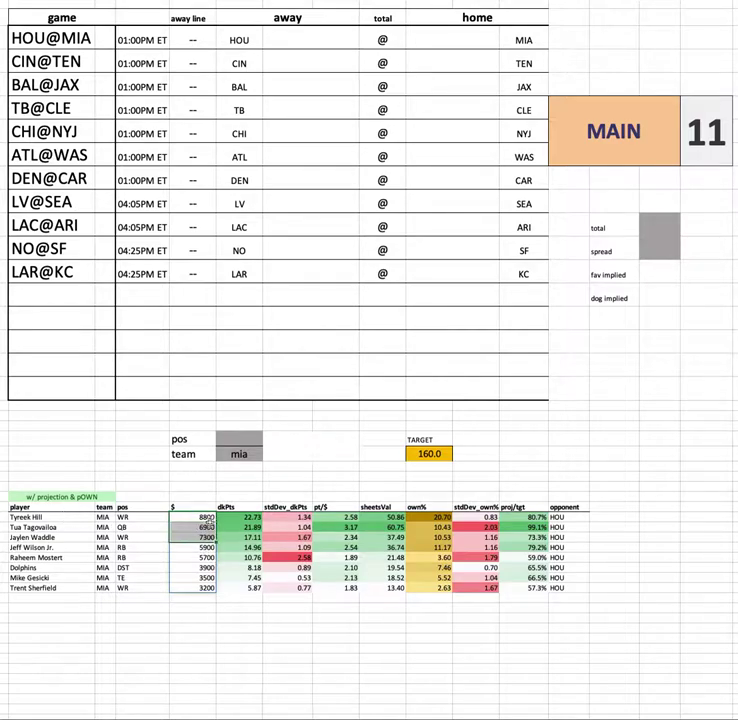
click(199, 588)
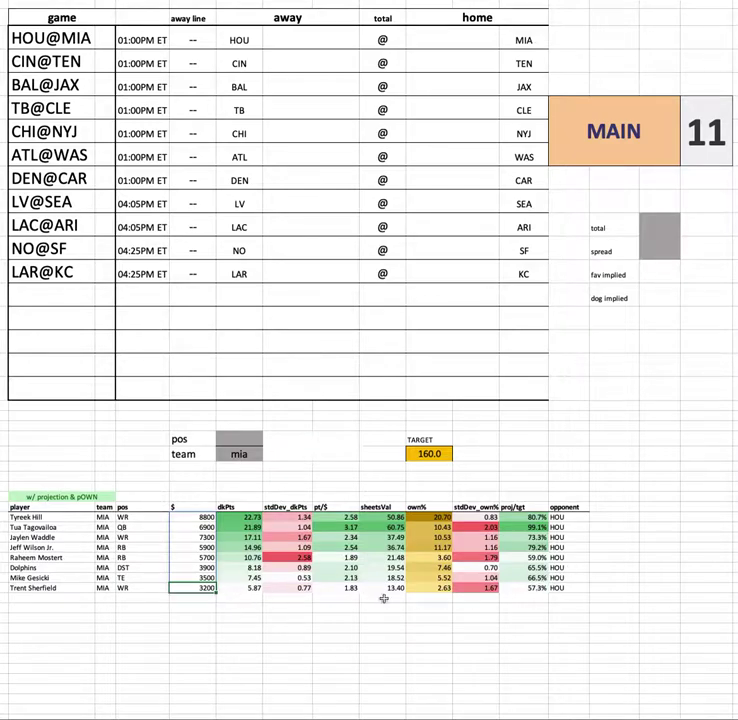
click(248, 588)
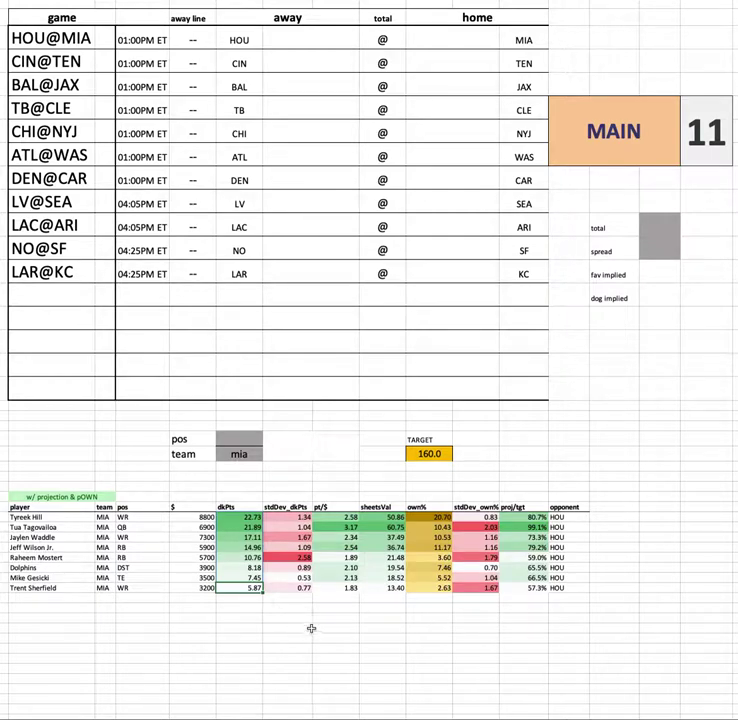
Set the team filter above the projection table to cin
click(240, 453)
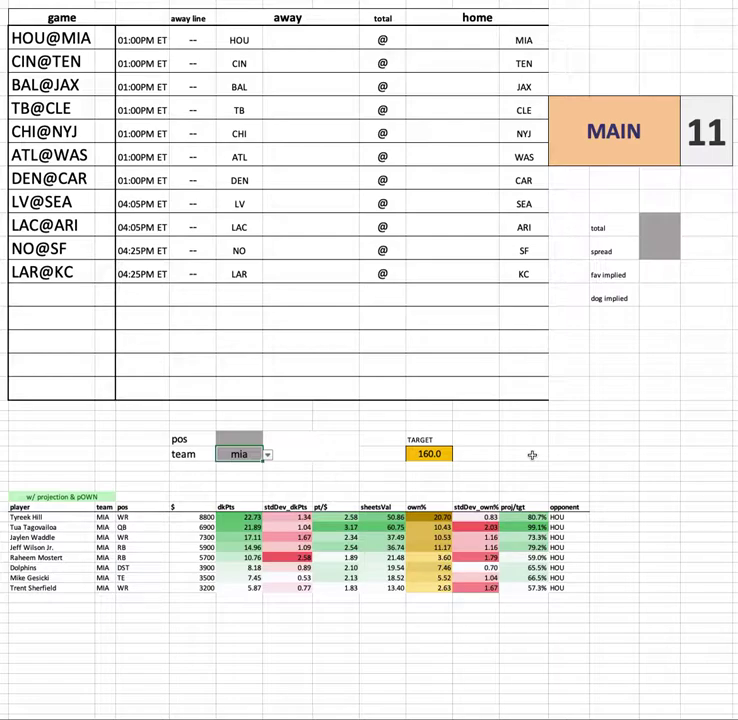
text(cin)
key(Return)
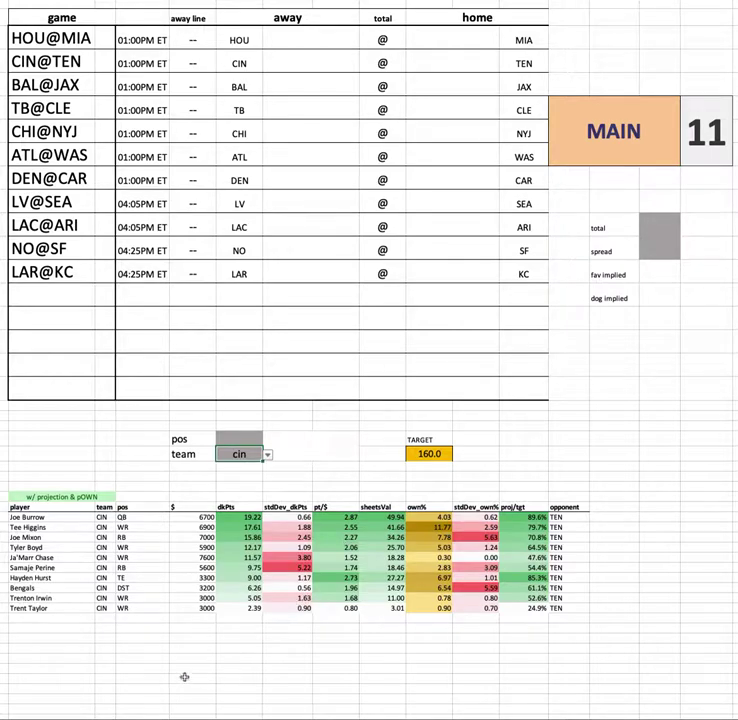
Compare the Joe Mixon and Samaje Perine rows in the Cincinnati table, and examine Ja'Marr Chase's row and projected points
drag(25, 537, 594, 541)
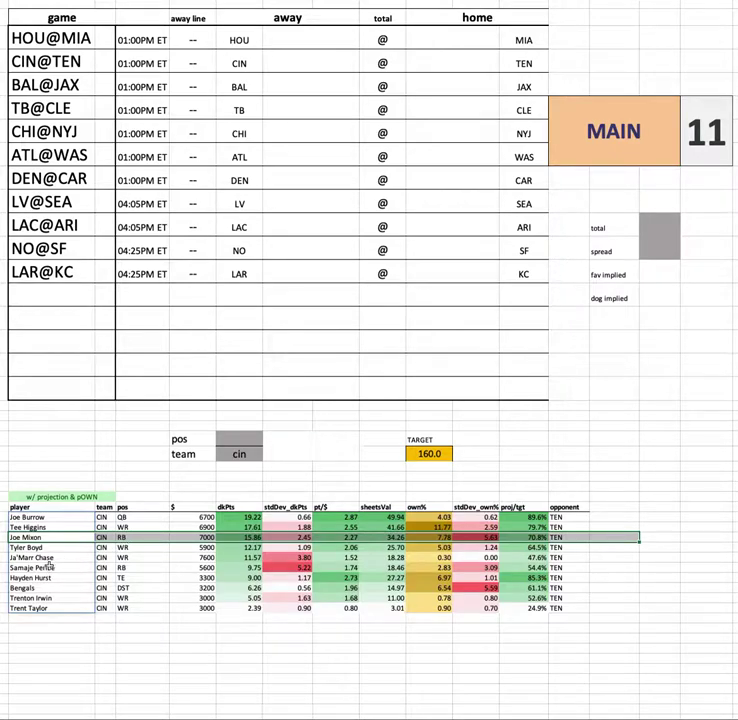
drag(30, 567, 580, 567)
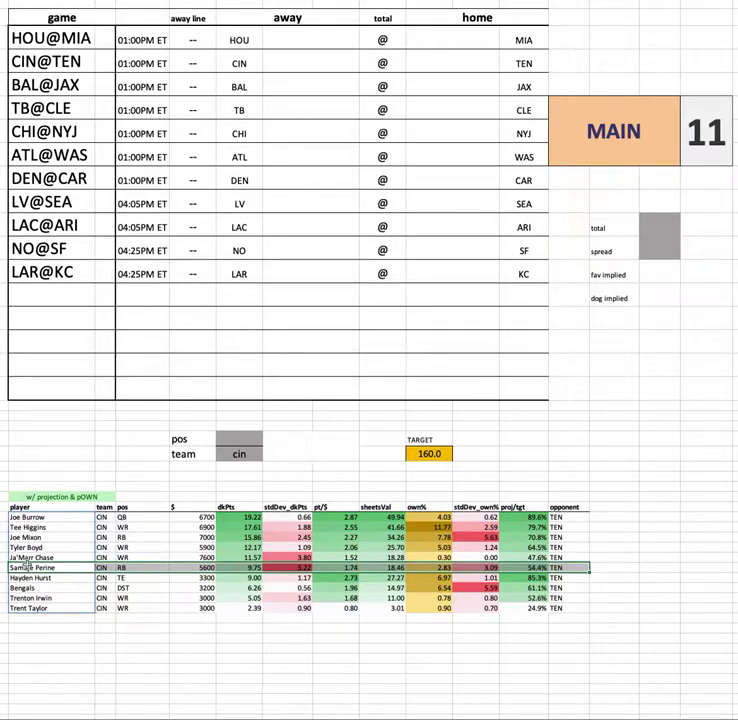
drag(47, 540, 590, 537)
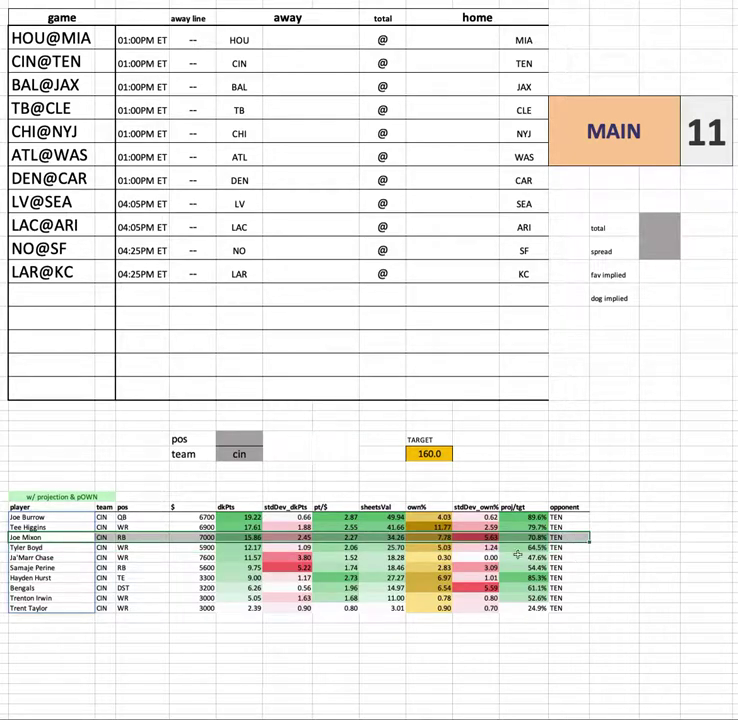
drag(61, 567, 584, 567)
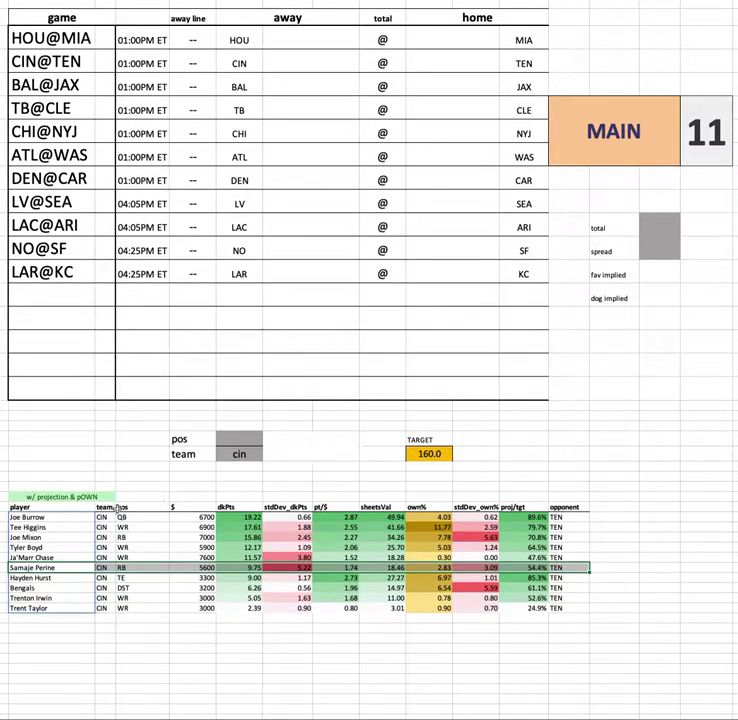
drag(104, 517, 104, 602)
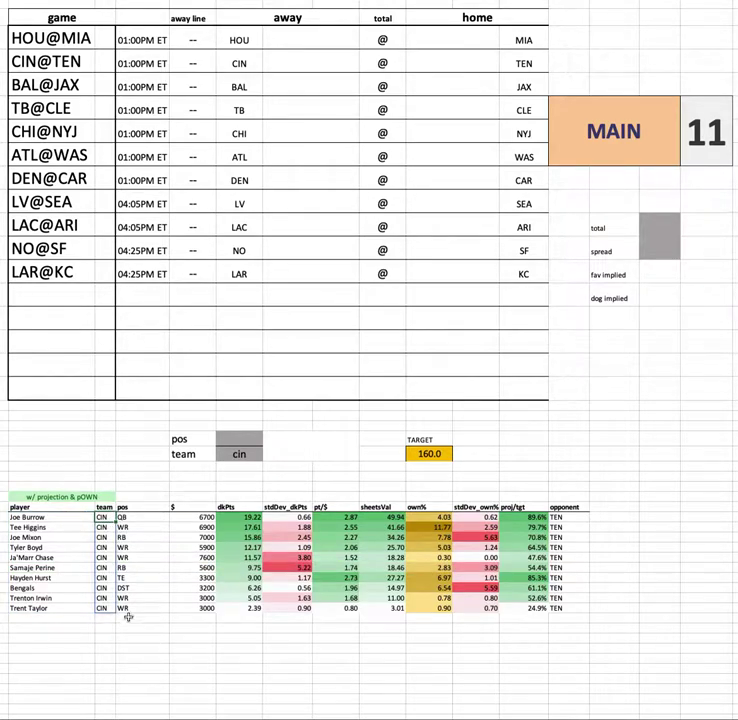
drag(59, 537, 560, 537)
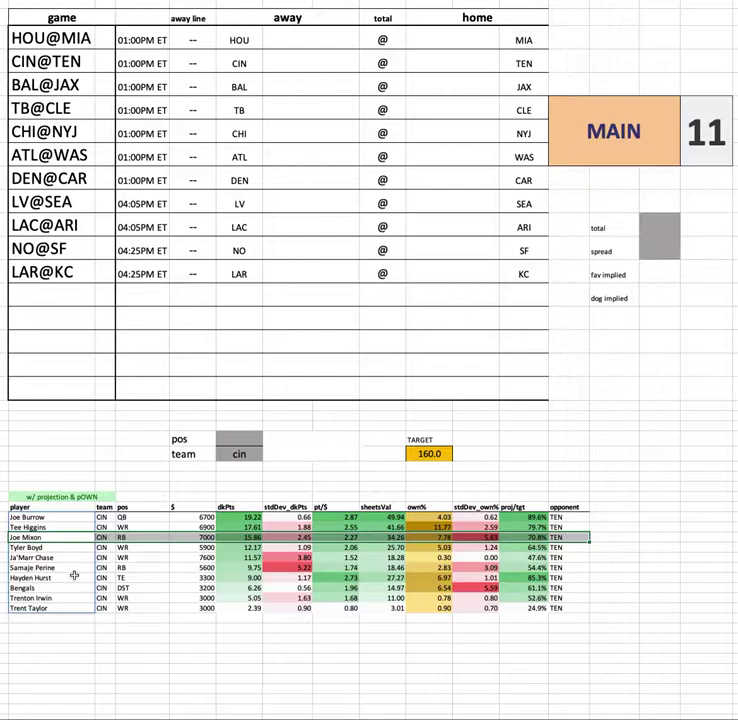
click(30, 556)
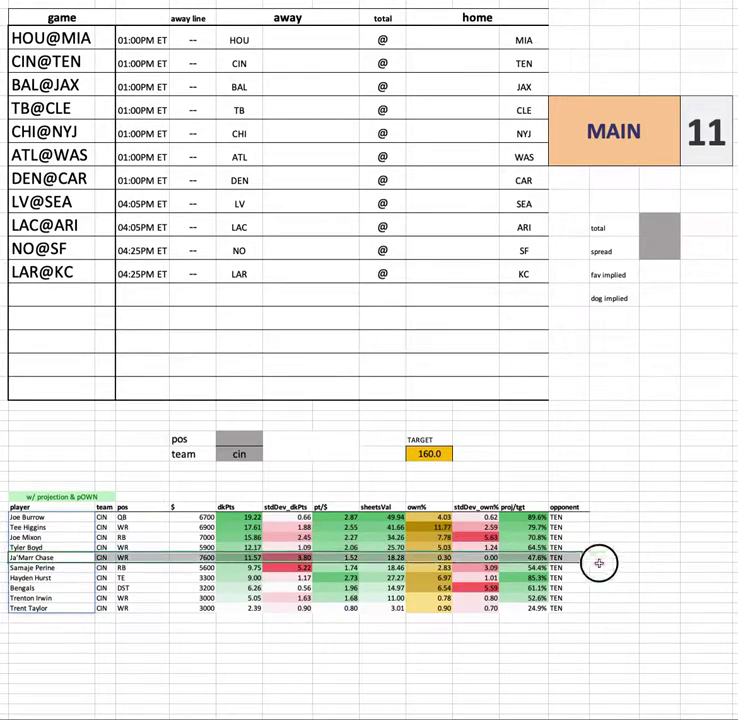
drag(598, 563, 621, 557)
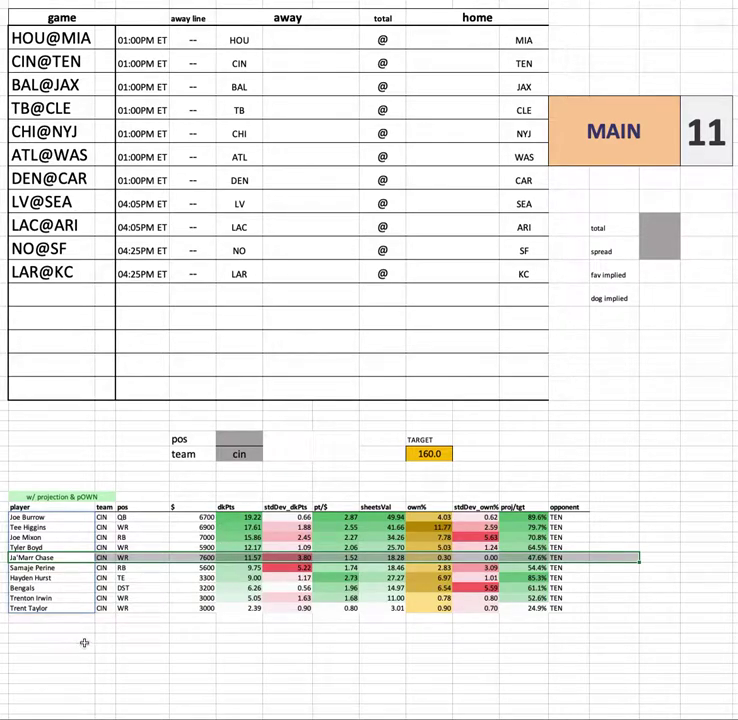
click(247, 558)
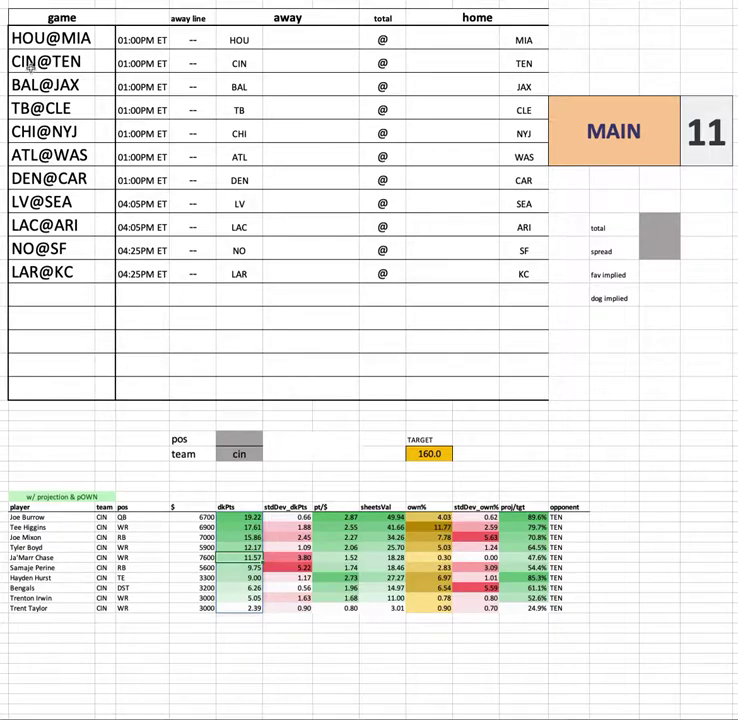
Set the team filter to ten and examine Ryan Tannehill's row in the projection table
click(240, 454)
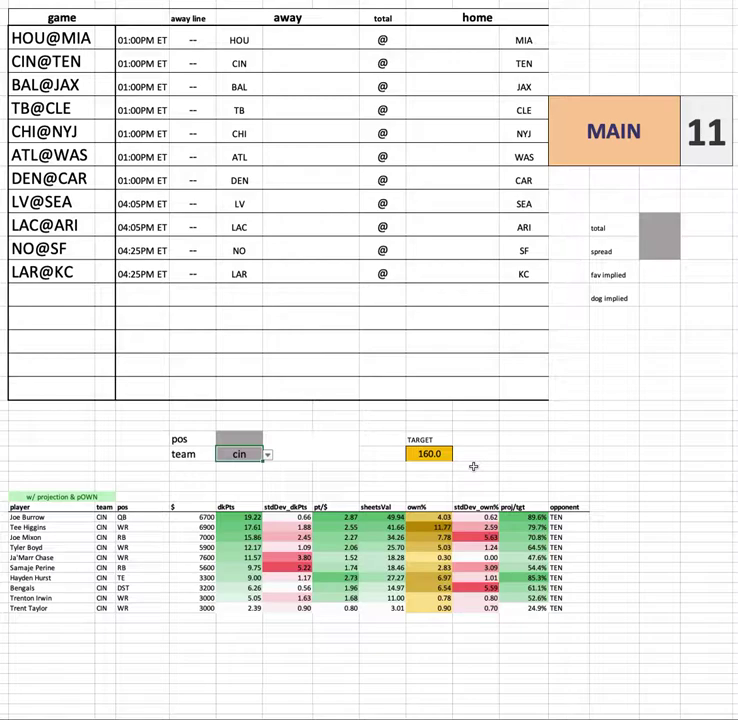
text(ten)
key(Return)
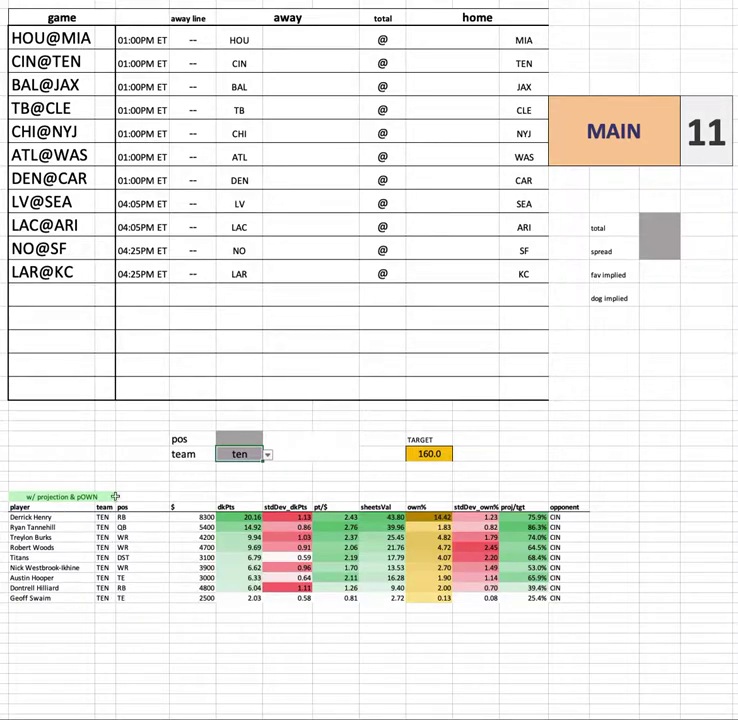
drag(60, 527, 630, 527)
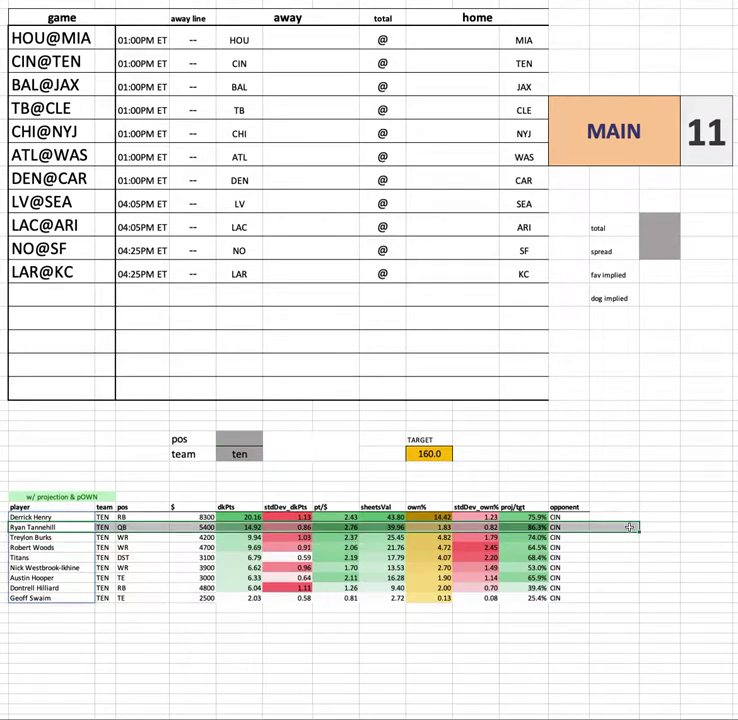
click(621, 478)
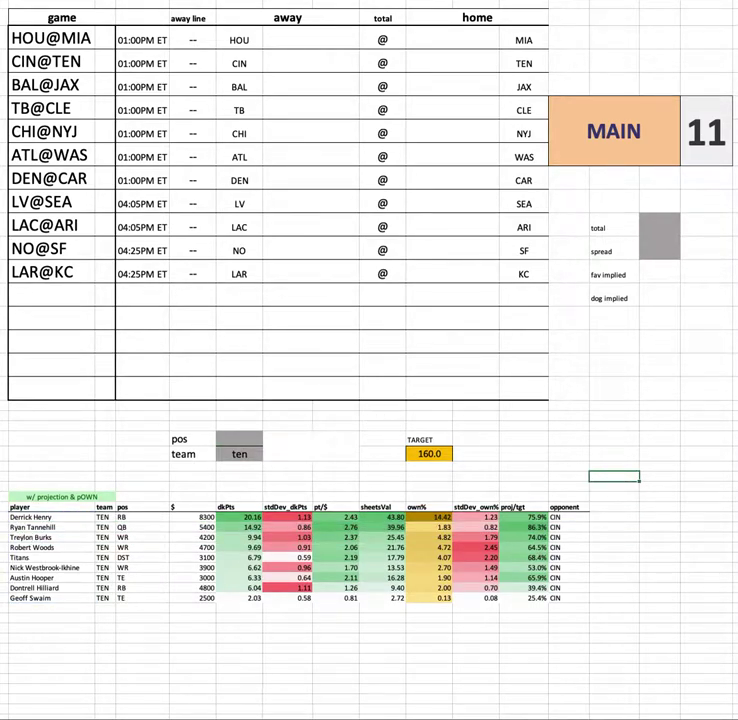
drag(13, 524, 617, 526)
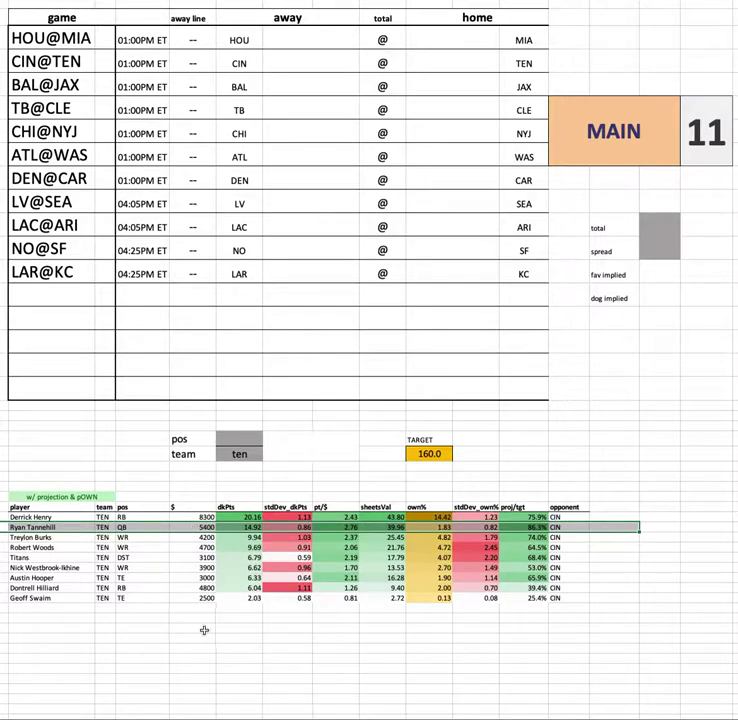
click(331, 627)
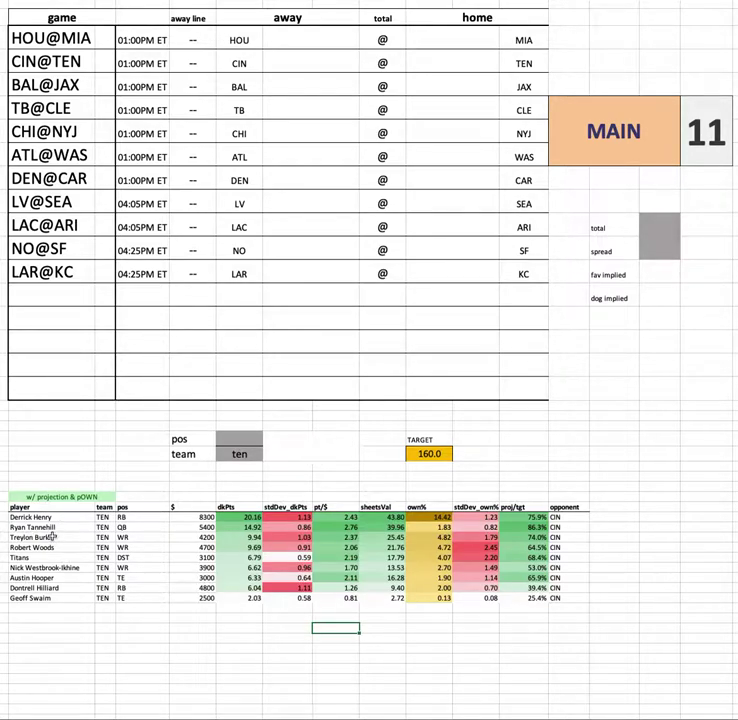
Examine the Treylon Burks, Nick Westbrook-Ikhine, Austin Hooper and Derrick Henry rows in the Tennessee projection table
drag(51, 537, 590, 537)
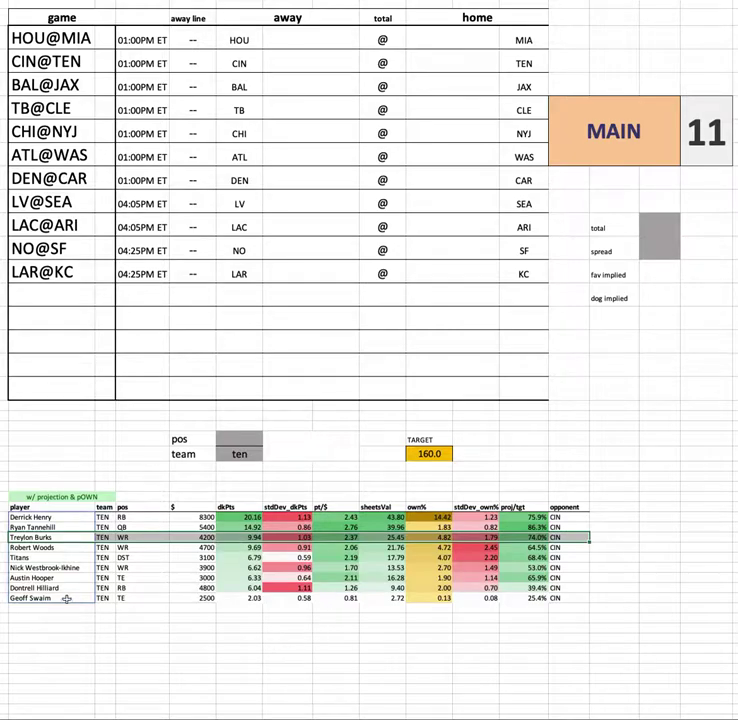
drag(72, 567, 600, 565)
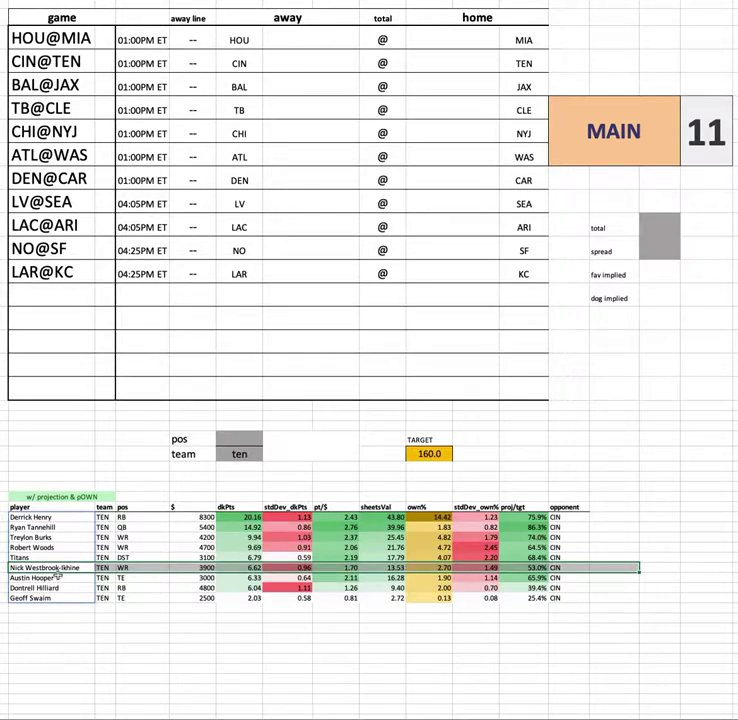
drag(40, 577, 590, 580)
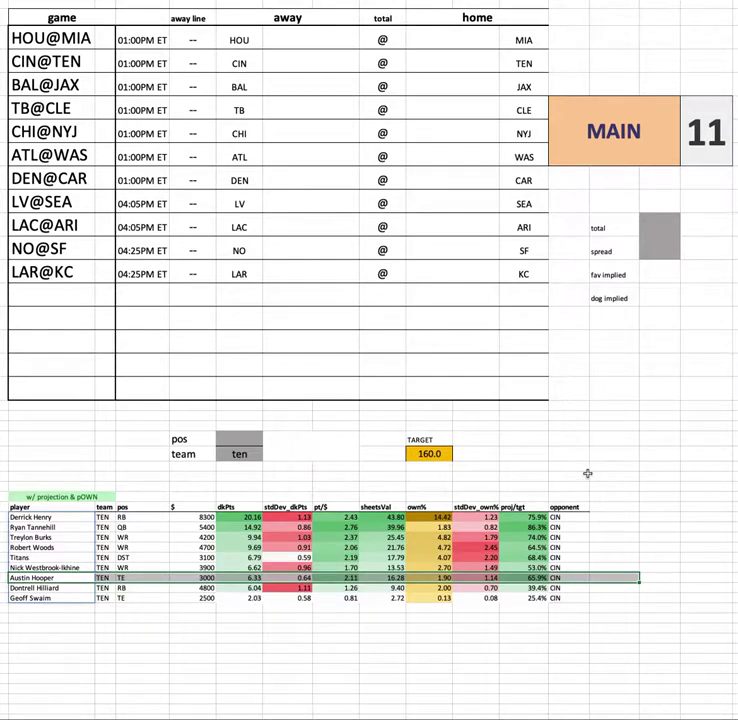
drag(58, 518, 597, 515)
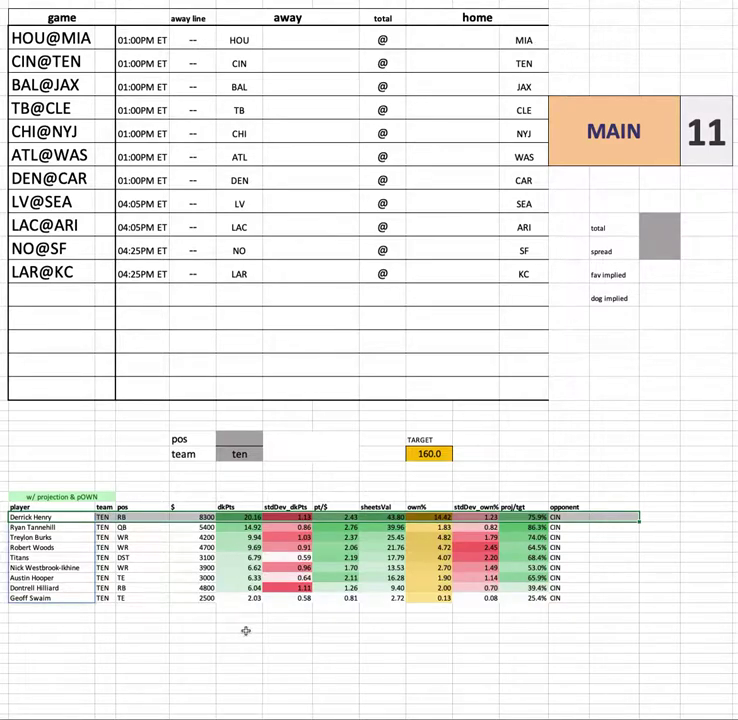
Examine the ownership and salary columns for all Tennessee players
drag(430, 517, 430, 598)
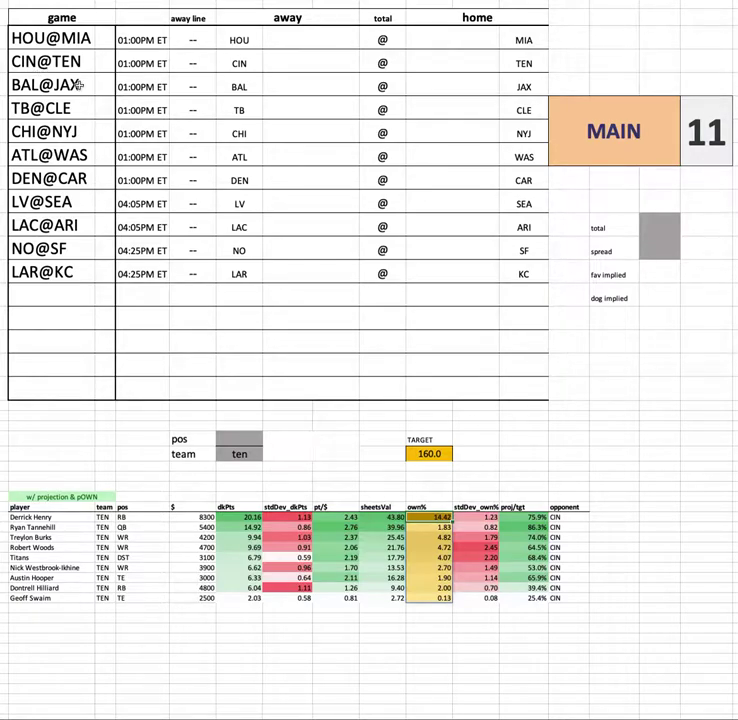
click(80, 537)
click(72, 635)
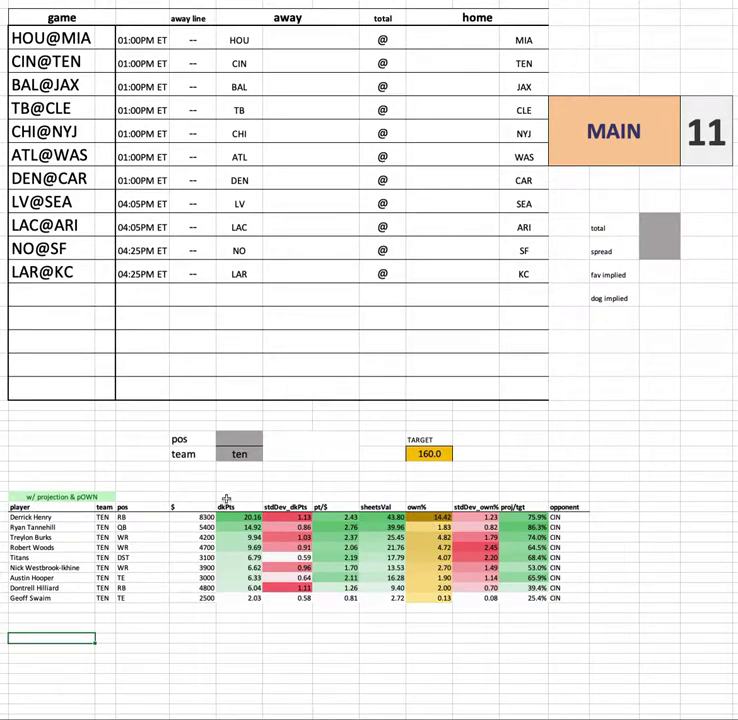
click(189, 517)
key(ctrl+shift+Down)
click(193, 478)
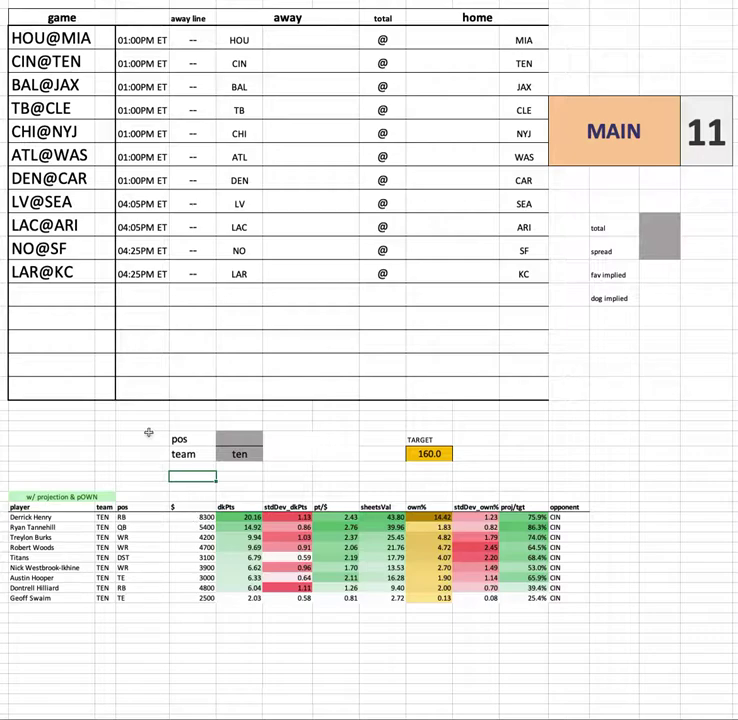
Set the team filter to bal and examine the salaries of Devin Duvernay, Kenyan Drake and the Ravens defense
click(240, 454)
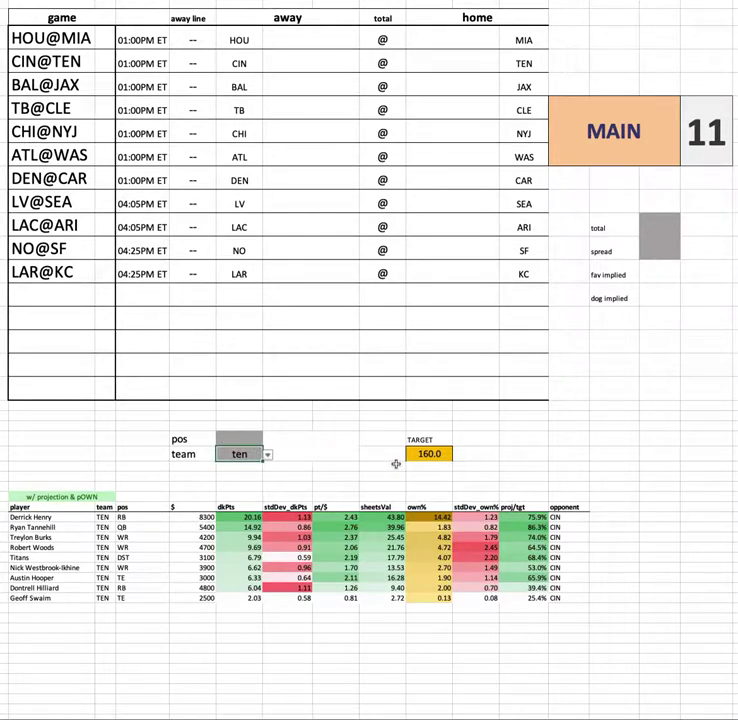
text(bal)
key(Return)
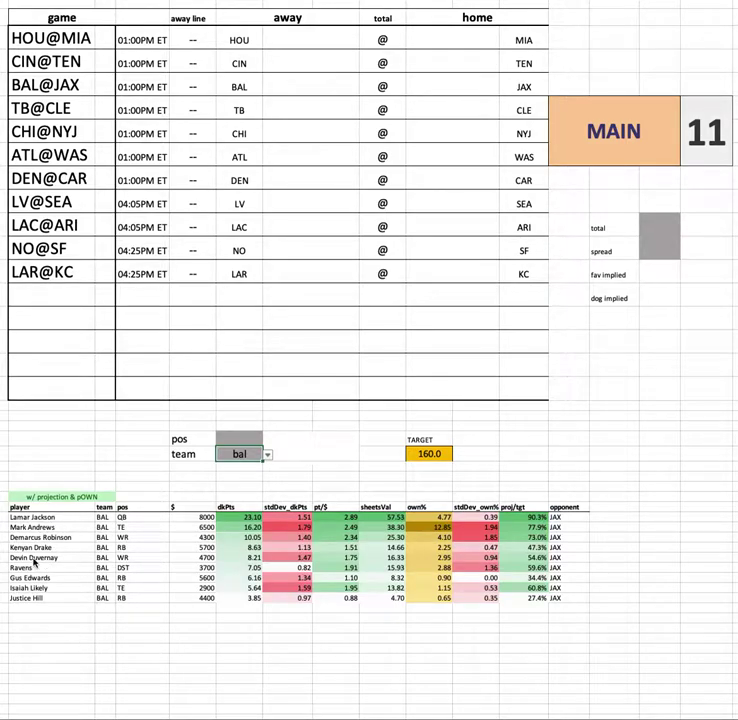
click(204, 556)
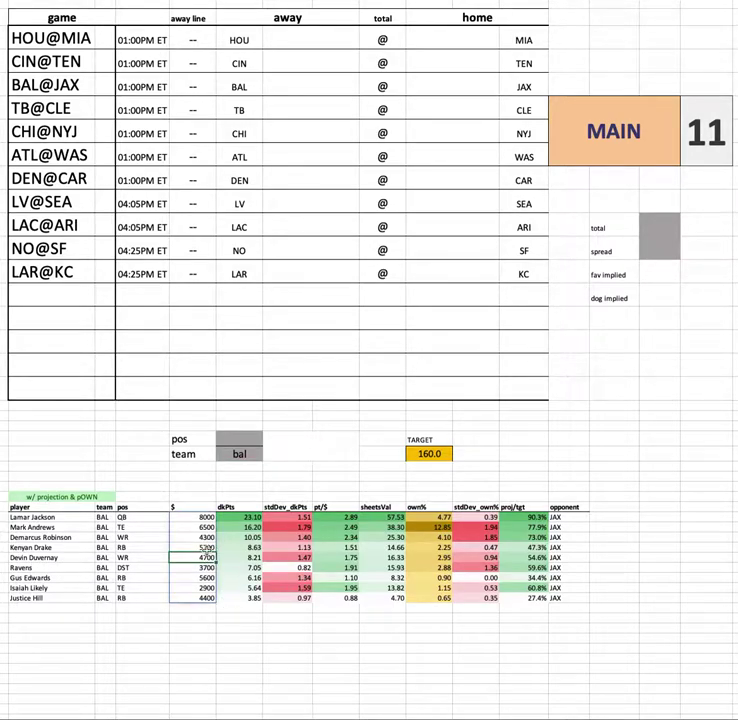
key(Up)
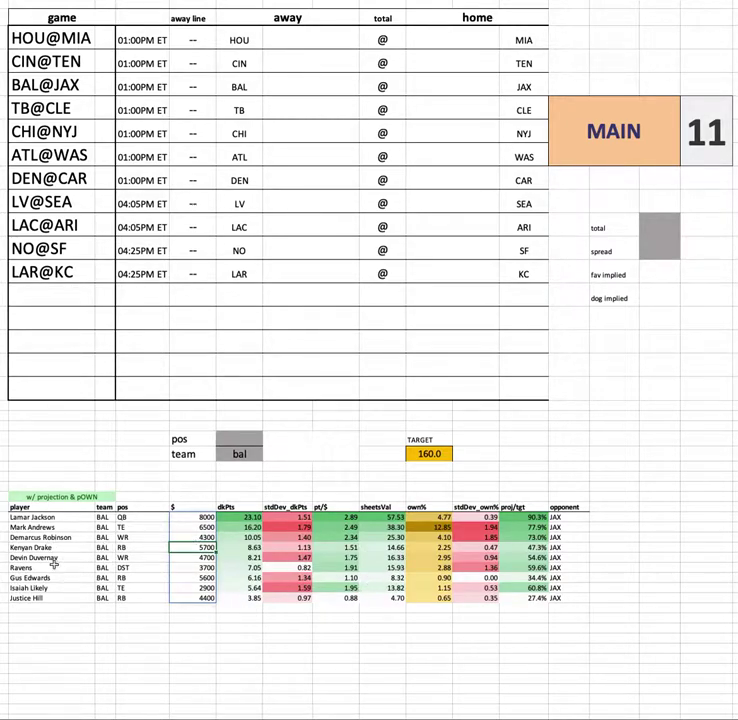
click(188, 567)
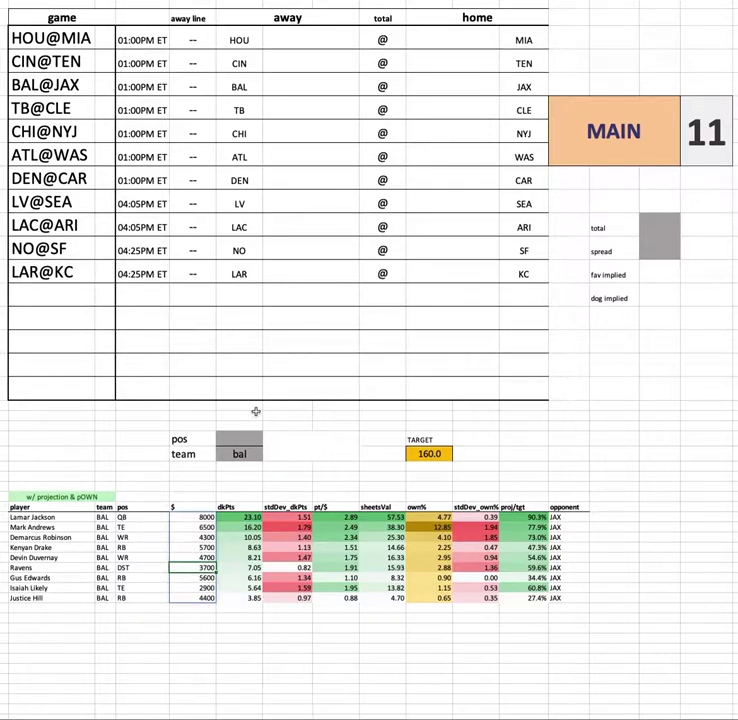
Set the team filter to jax and examine Travis Etienne Jr., Trevor Lawrence and the Jacksonville salary column
click(228, 452)
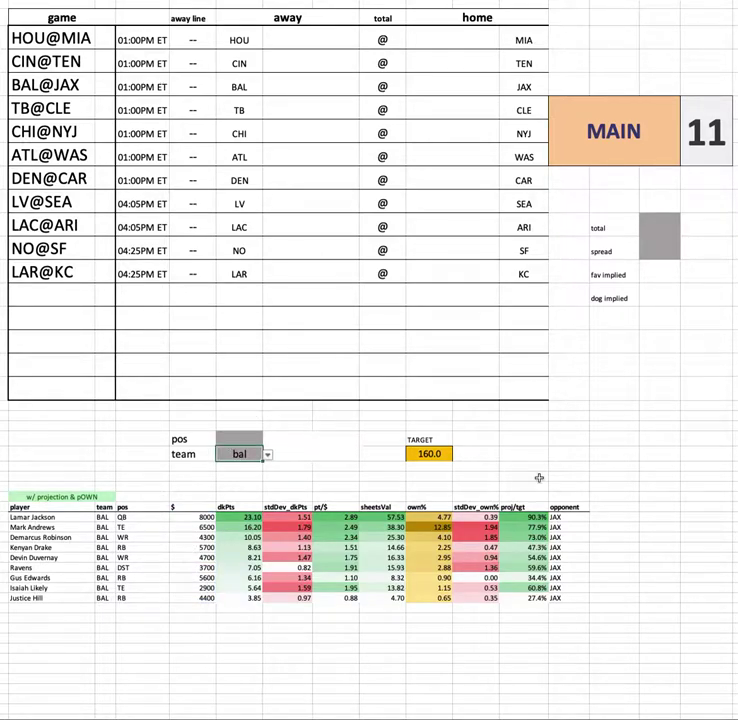
text(jax)
key(Return)
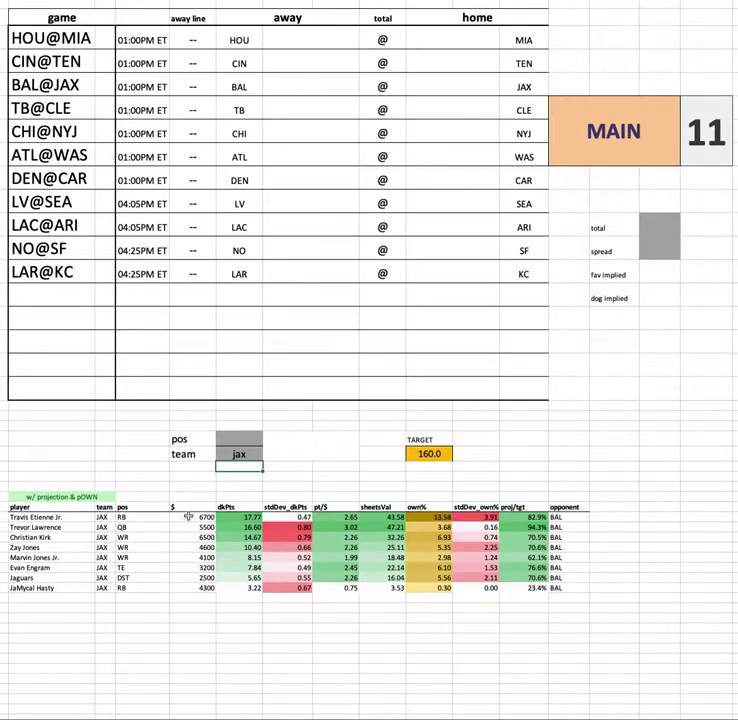
drag(40, 517, 40, 588)
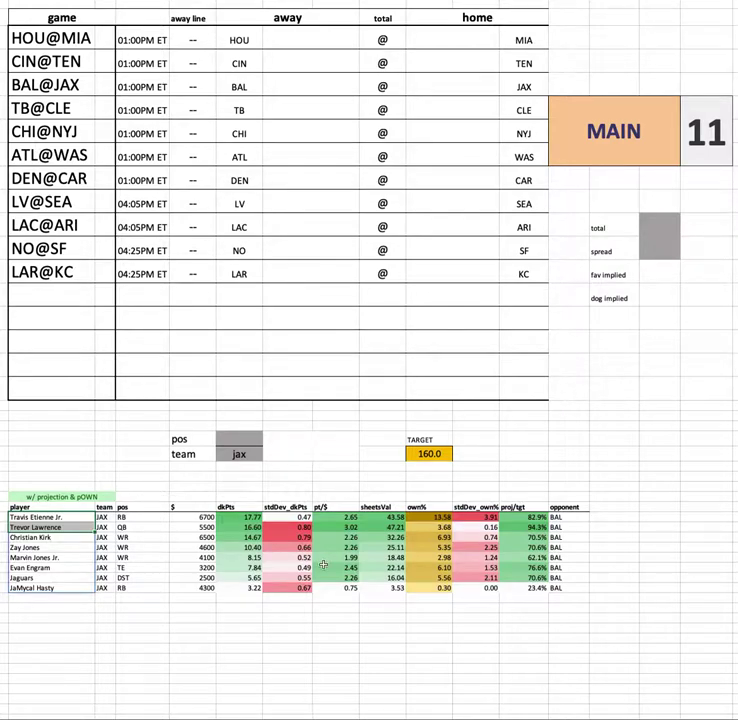
drag(188, 517, 190, 588)
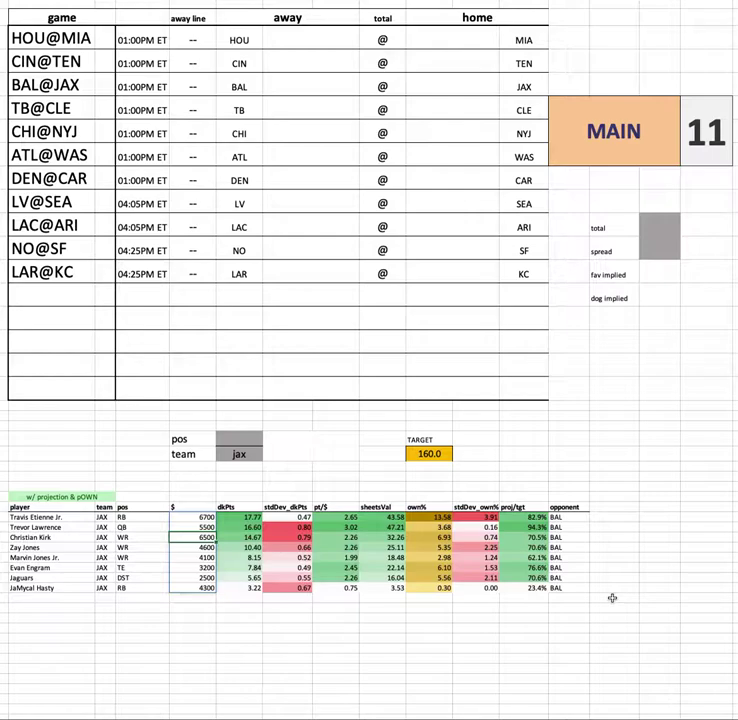
Examine Zay Jones's salary, points per dollar and sheetsVal in the Jacksonville table
click(193, 547)
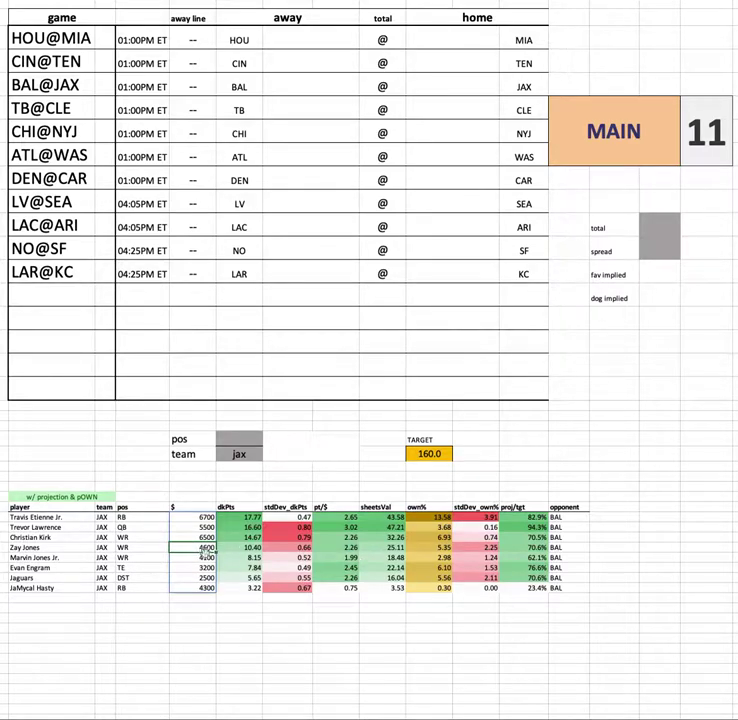
click(330, 549)
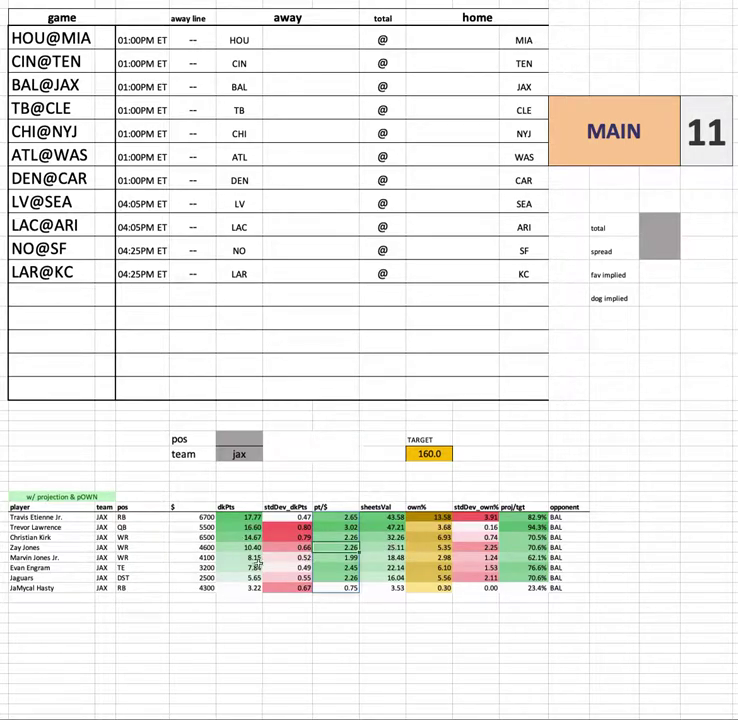
click(102, 556)
click(126, 546)
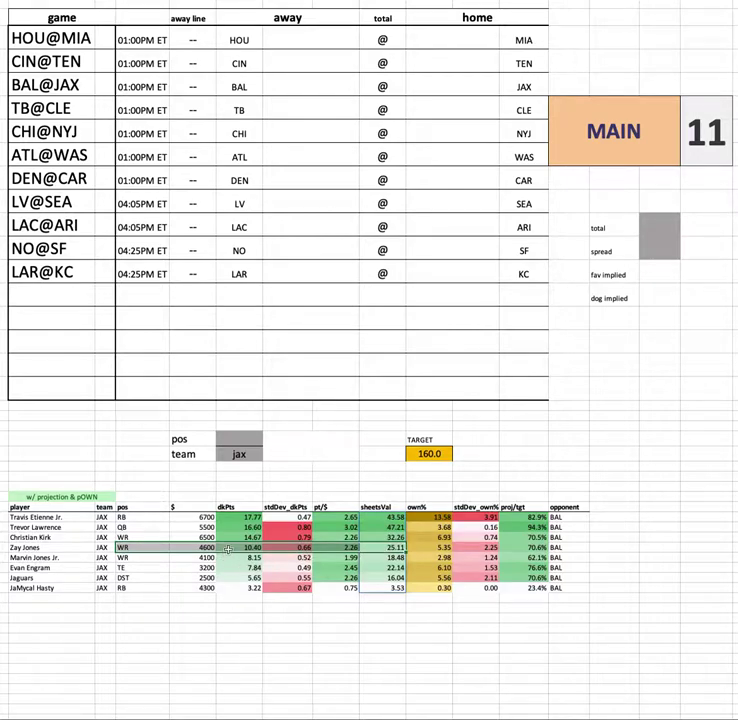
click(372, 547)
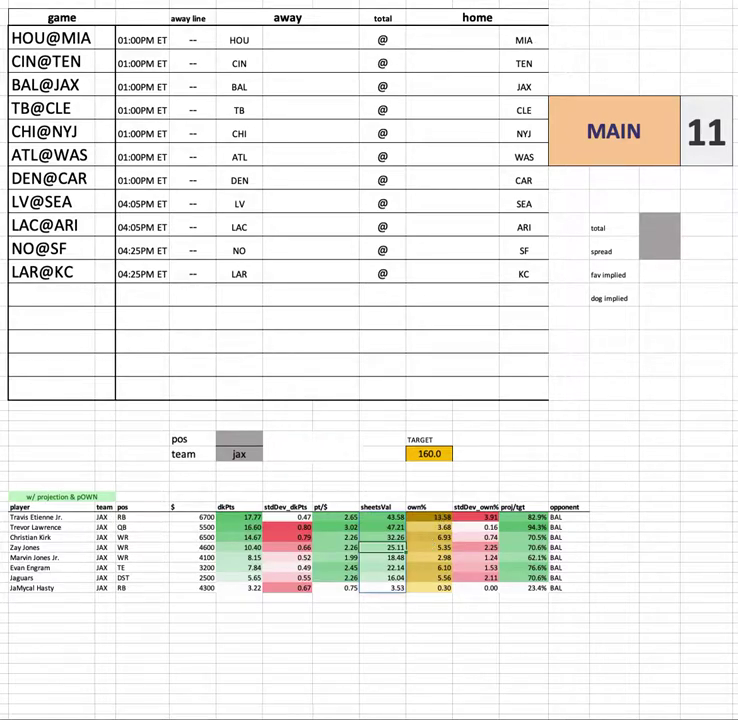
Examine the Jacksonville rows from Zay Jones down, checking the Jaguars defense and Evan Engram against the slate's game list
drag(20, 547, 613, 588)
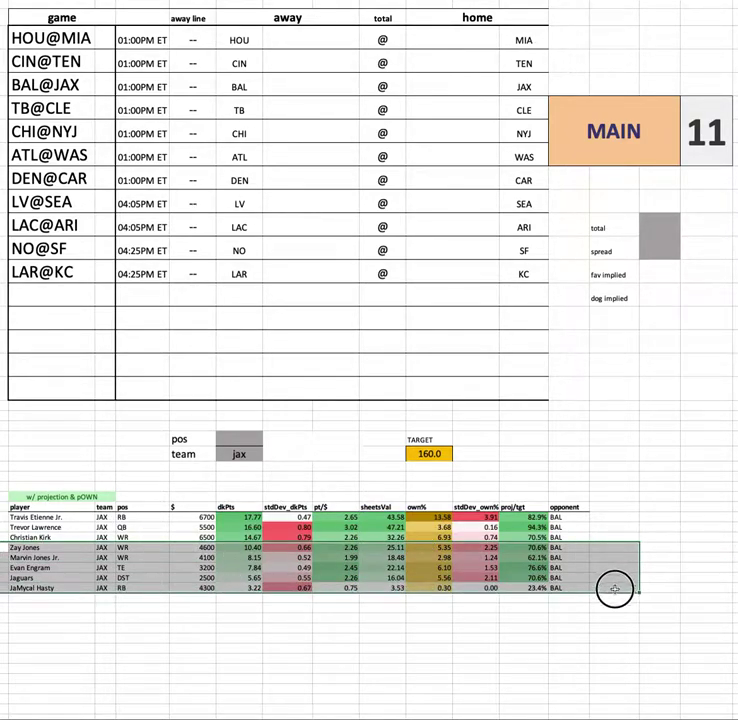
click(22, 577)
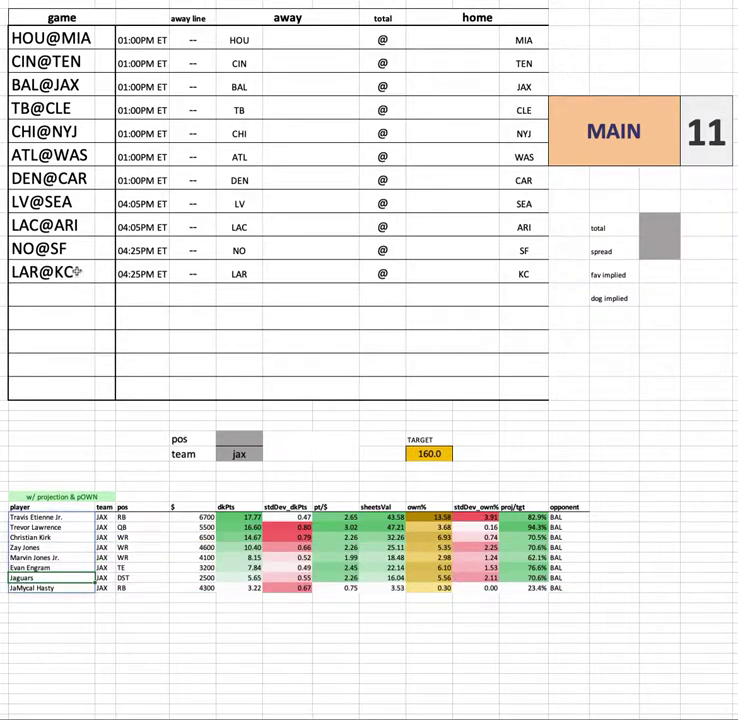
drag(92, 273, 50, 38)
click(57, 568)
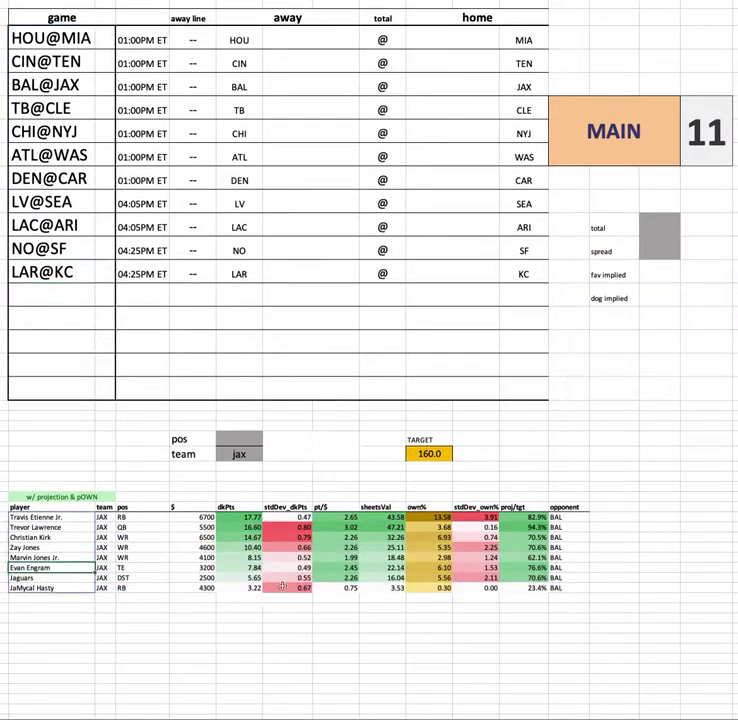
click(66, 275)
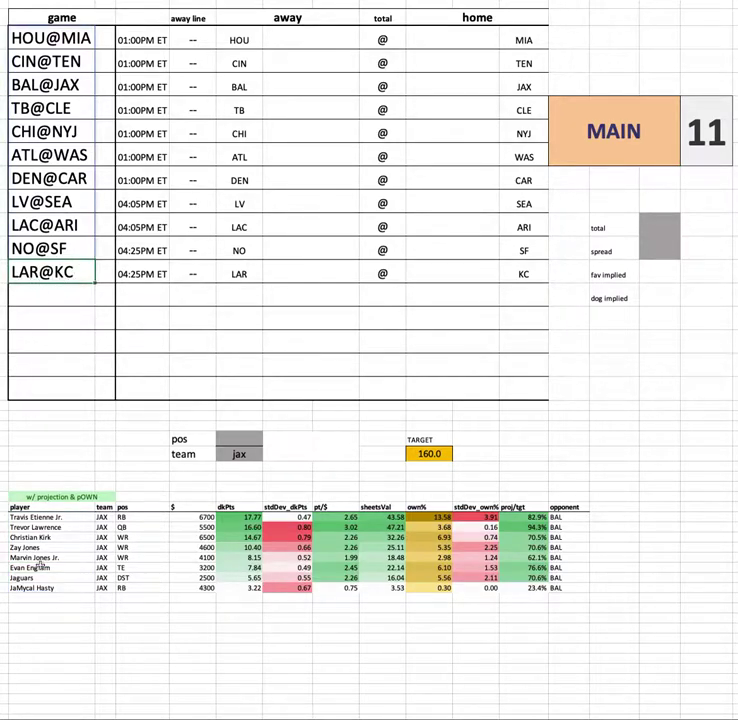
Examine the Jaguars defense row and its projected ownership
drag(44, 581, 608, 588)
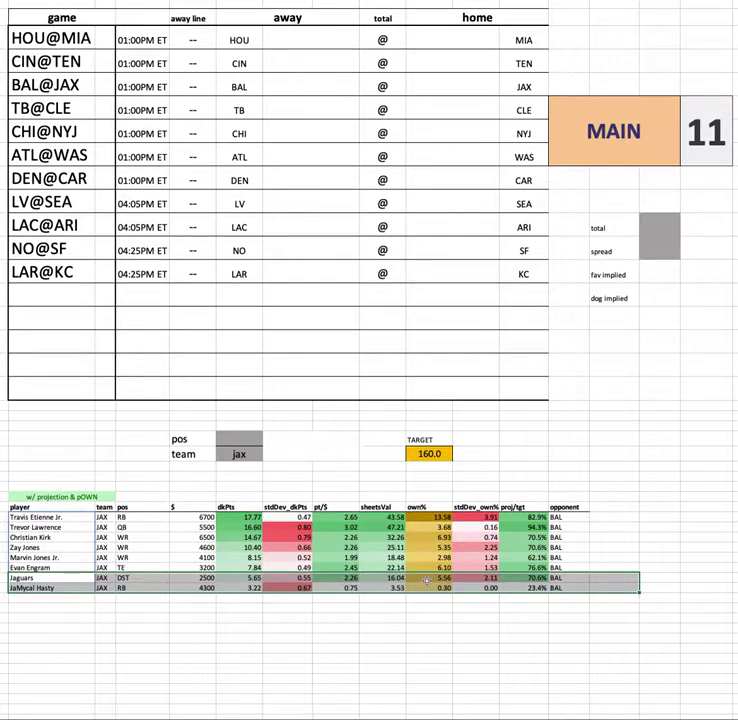
click(432, 635)
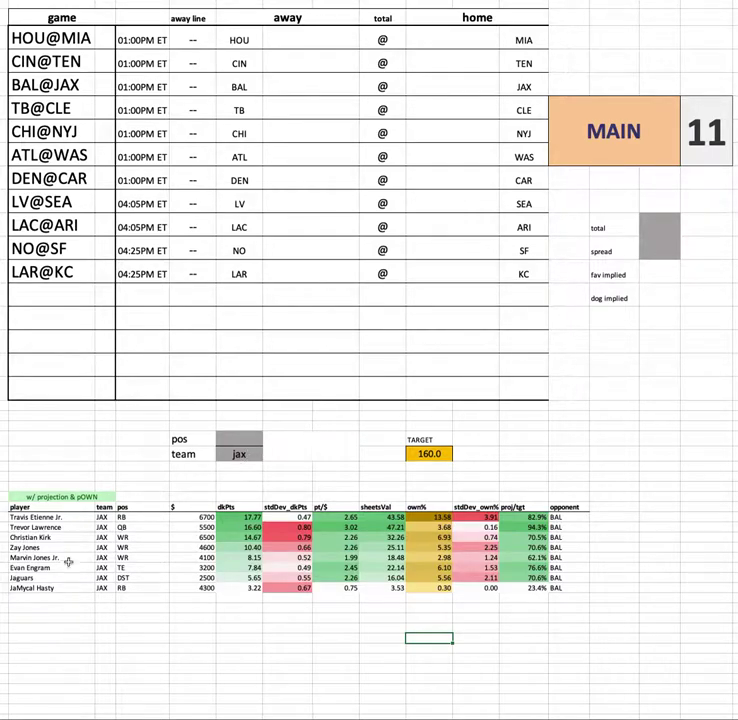
key(Up)
key(Up)
key(Up)
key(Up)
key(Up)
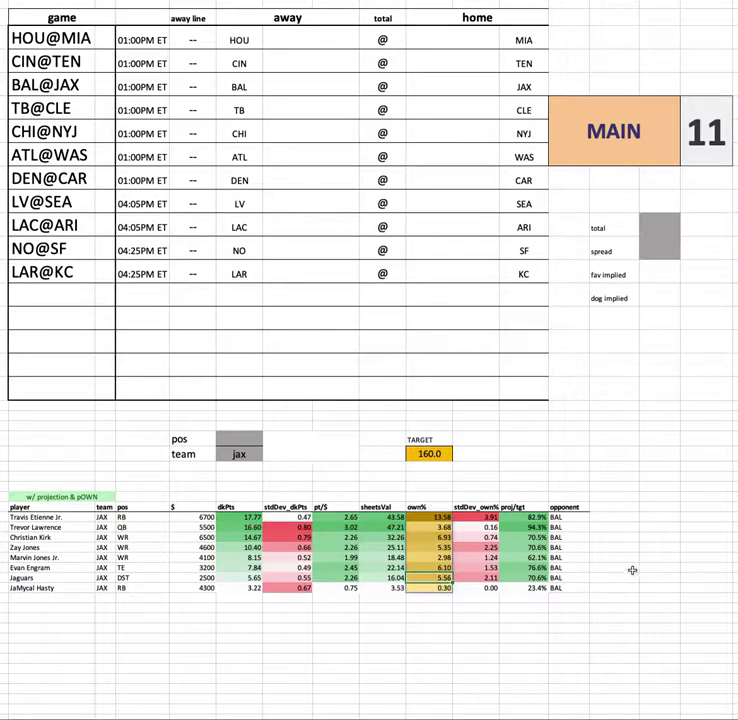
Set the team filter to tb and examine the full Tampa Bay table and its salary column
click(250, 455)
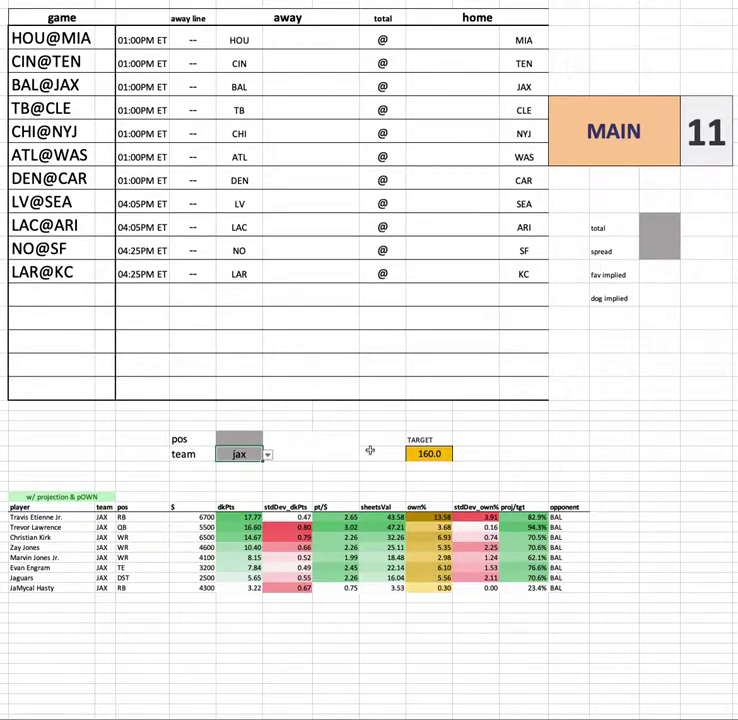
text(tb)
key(Return)
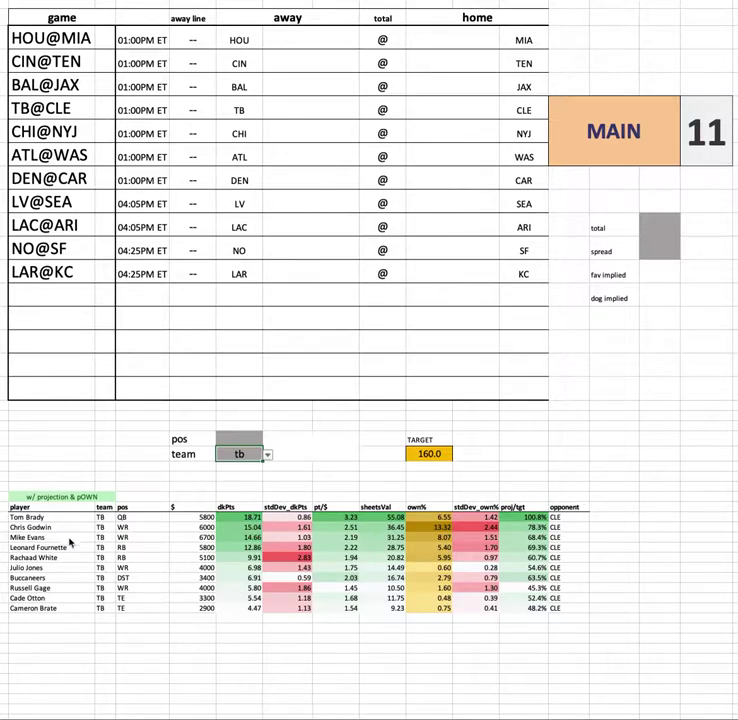
drag(25, 517, 597, 613)
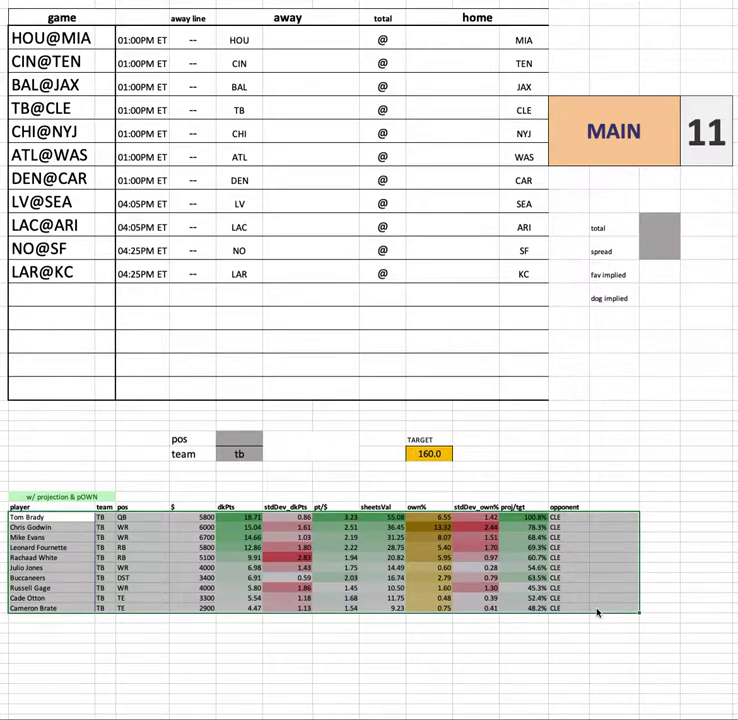
click(660, 537)
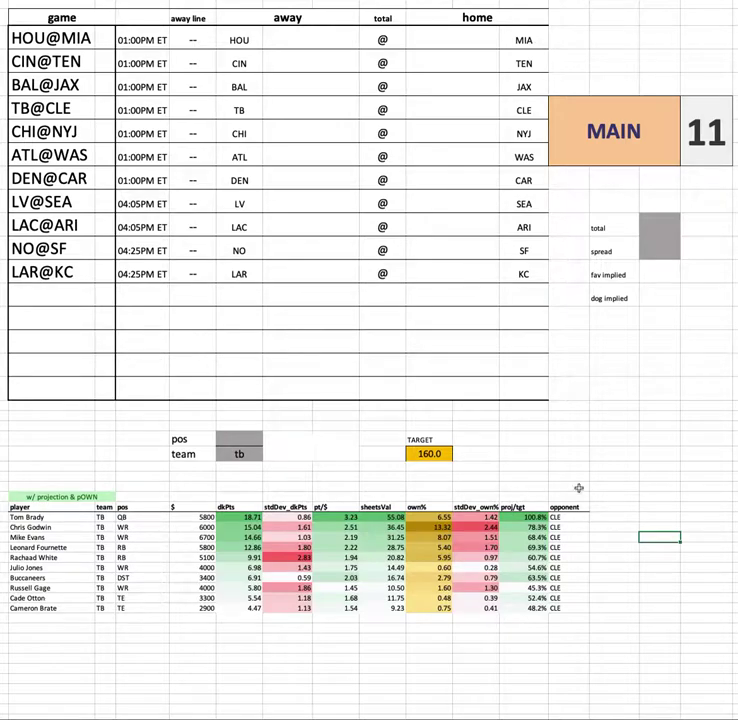
drag(206, 518, 206, 608)
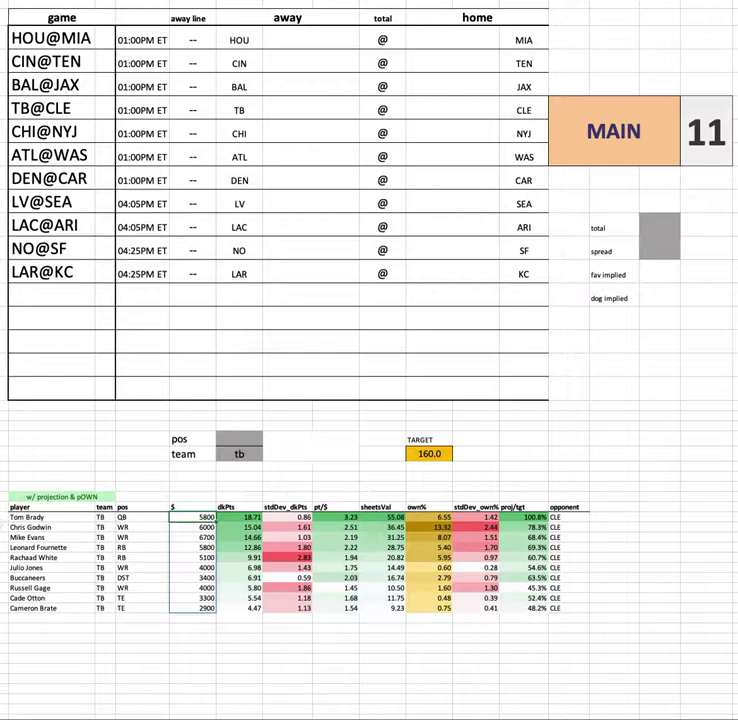
Examine Tampa Bay's top two receivers, Chris Godwin and Mike Evans, and compare the Leonard Fournette and Rachaad White rows
click(30, 537)
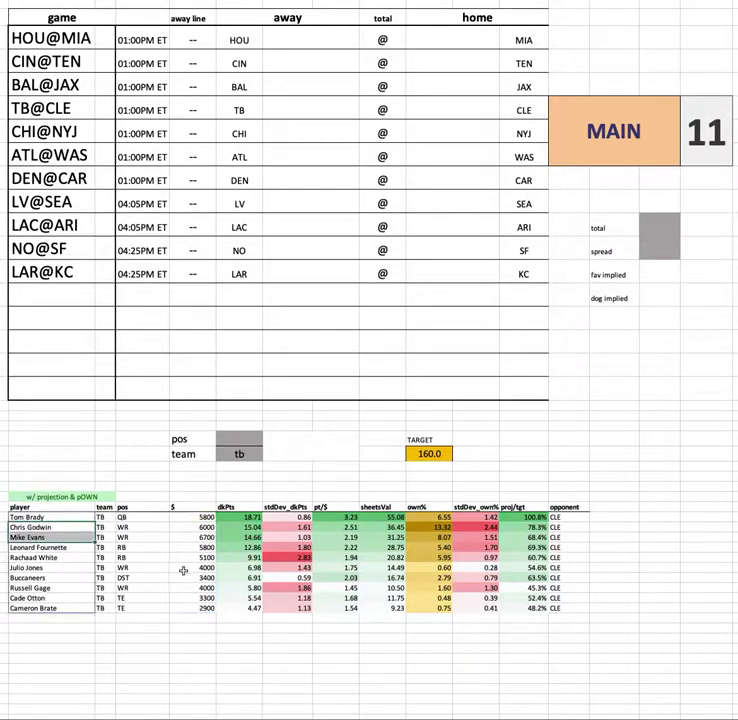
drag(110, 548, 613, 551)
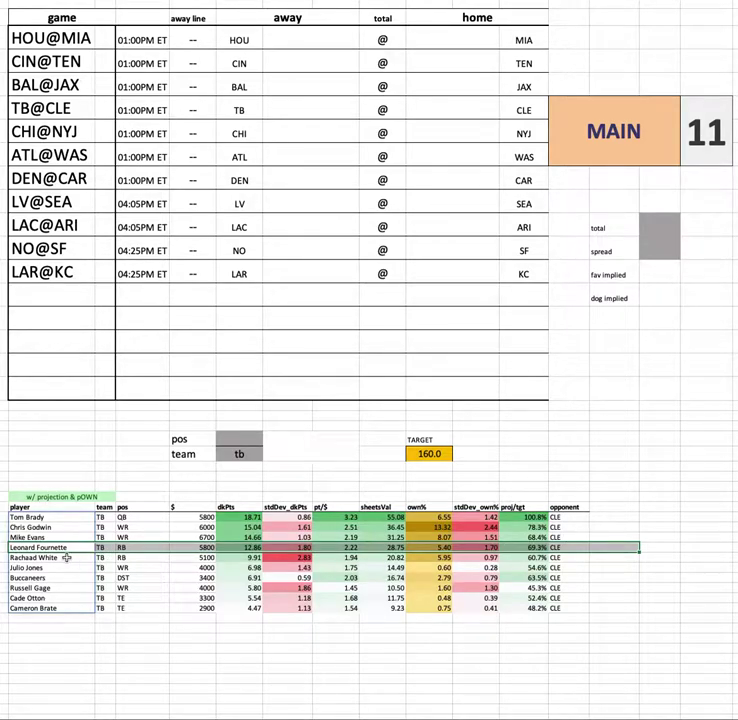
drag(117, 555, 558, 557)
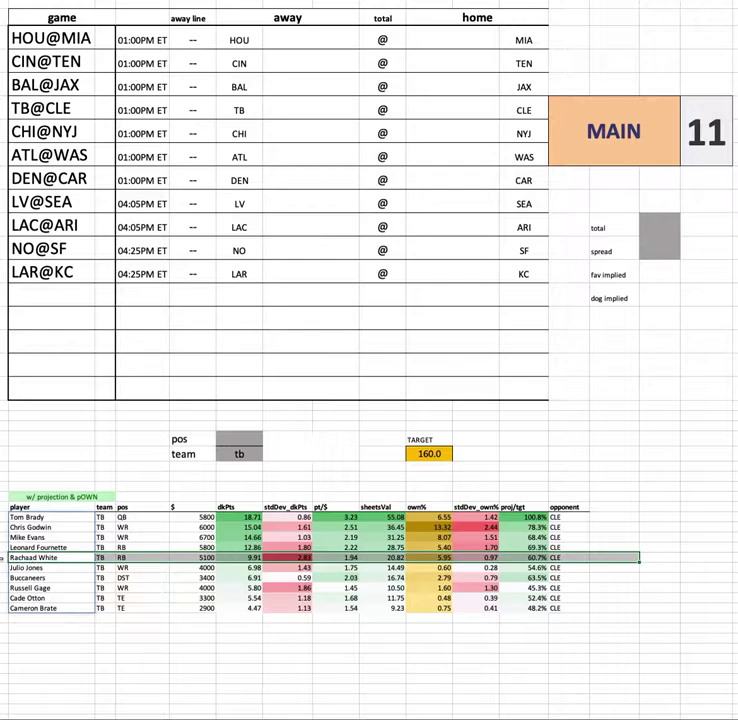
Examine the Leonard Fournette, Rachaad White and Julio Jones rows, comparing the two Tampa Bay running backs
click(5, 548)
drag(5, 548, 667, 566)
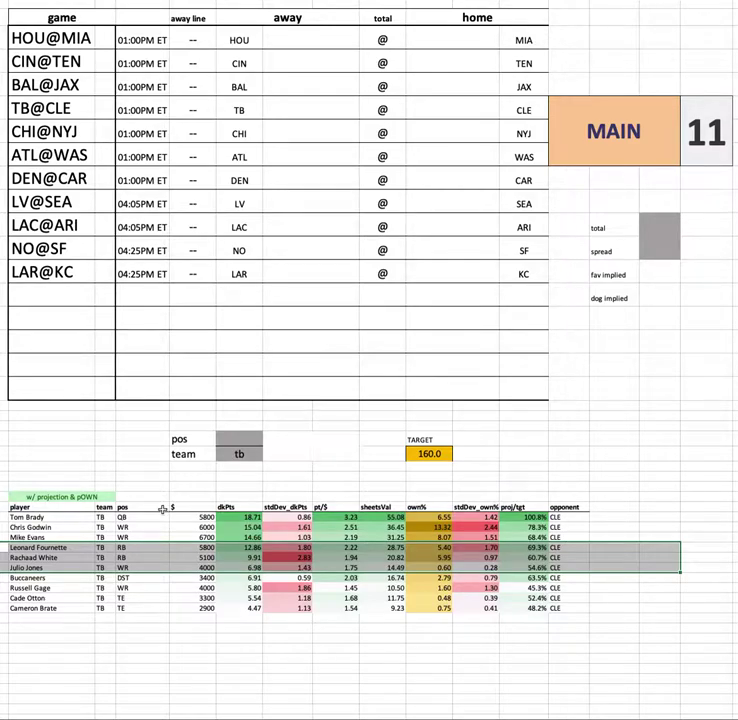
click(46, 548)
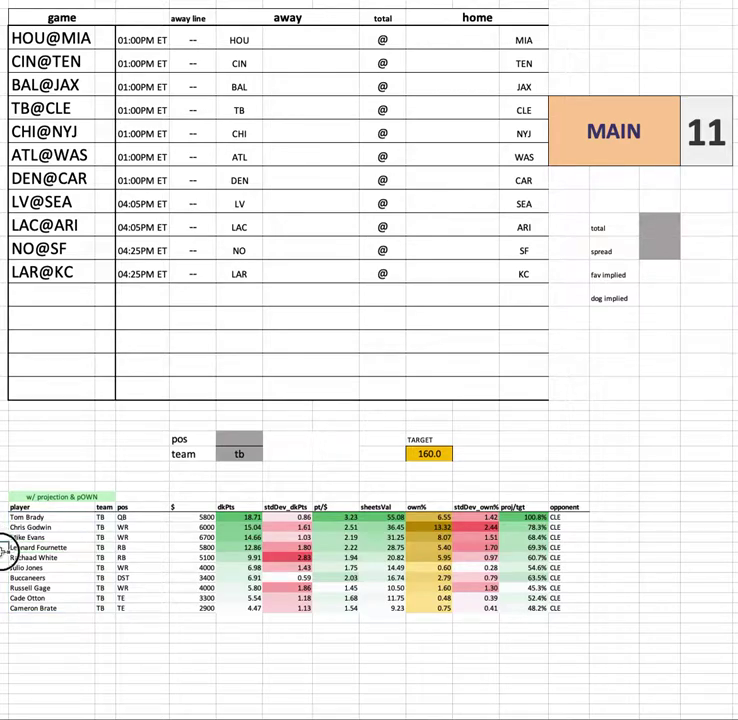
drag(8, 548, 600, 557)
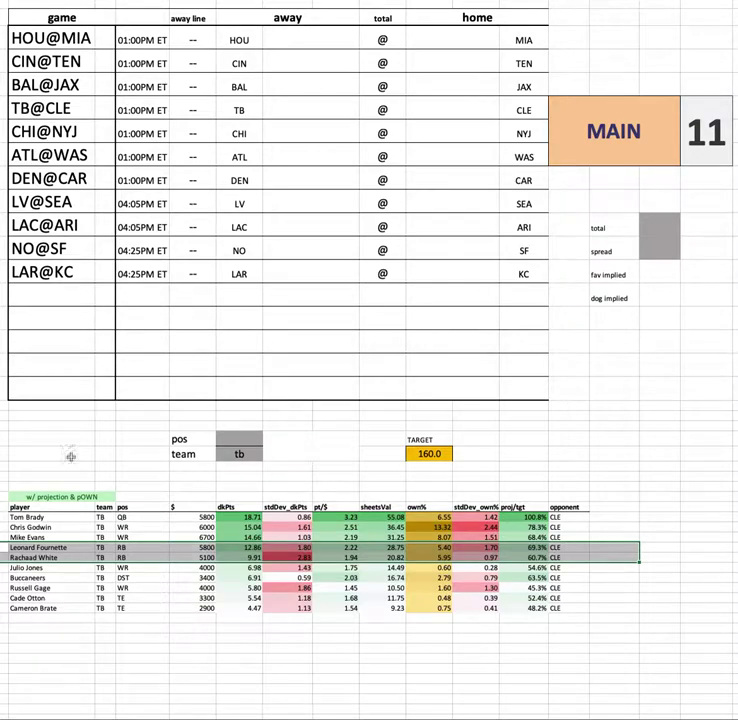
click(193, 625)
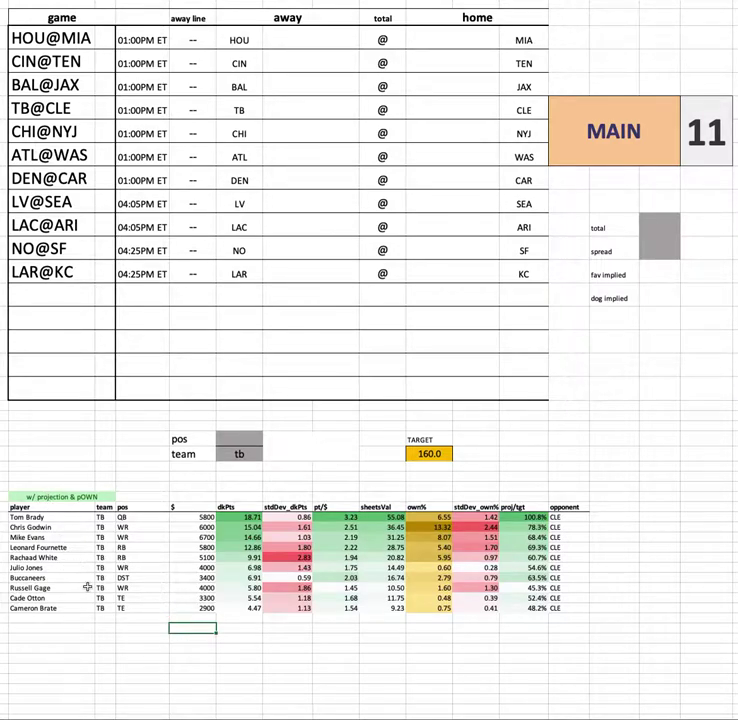
Examine the salaries of Tampa Bay's receivers and tight ends, then the Godwin–Evans and Fournette–White player pairs
click(200, 569)
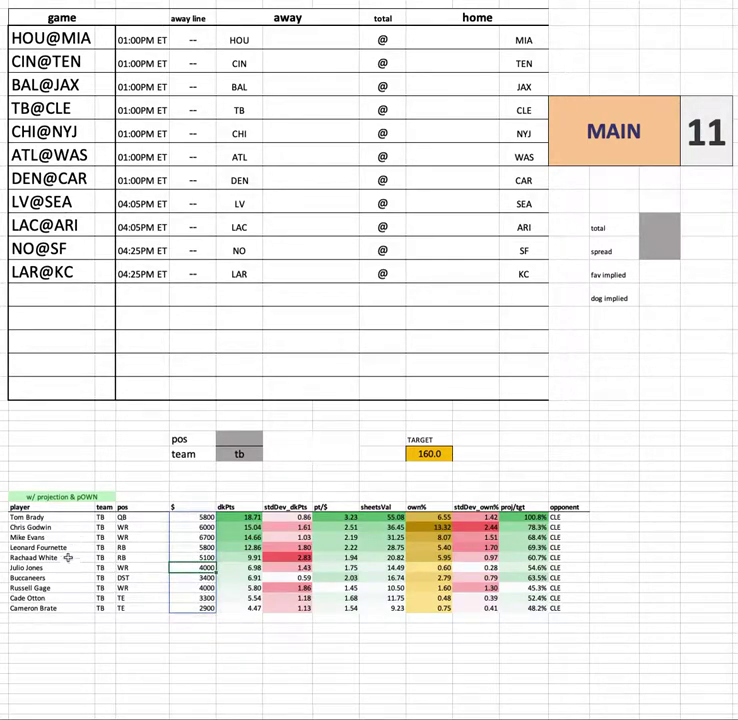
click(201, 527)
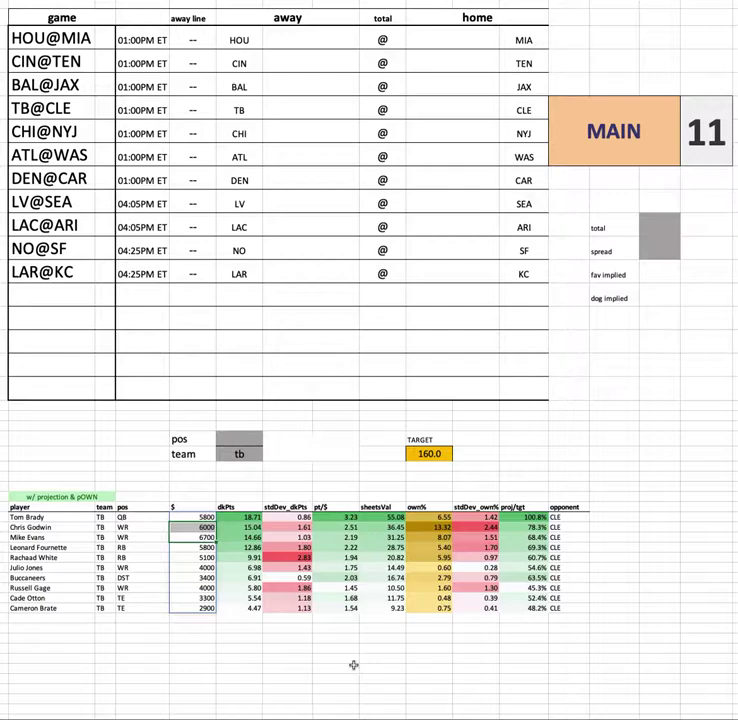
click(207, 608)
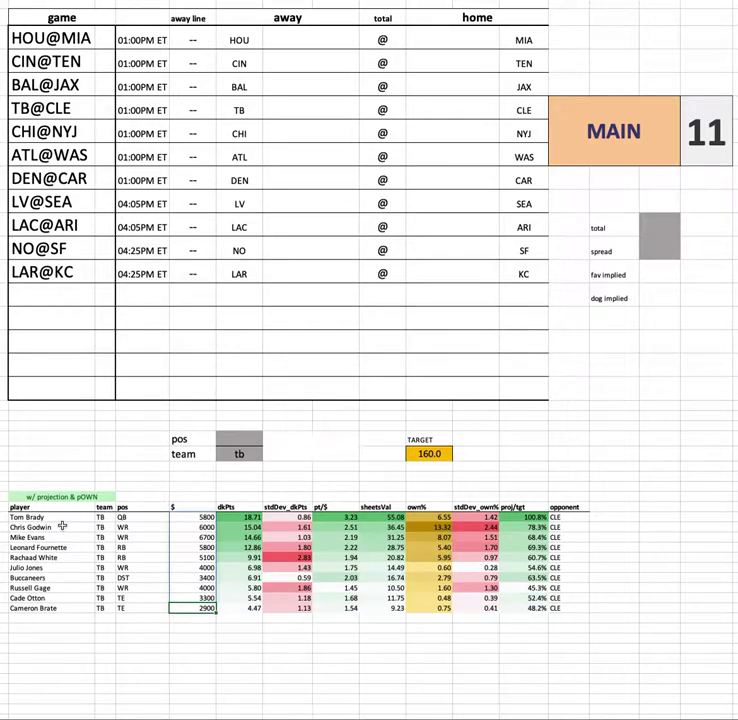
click(92, 585)
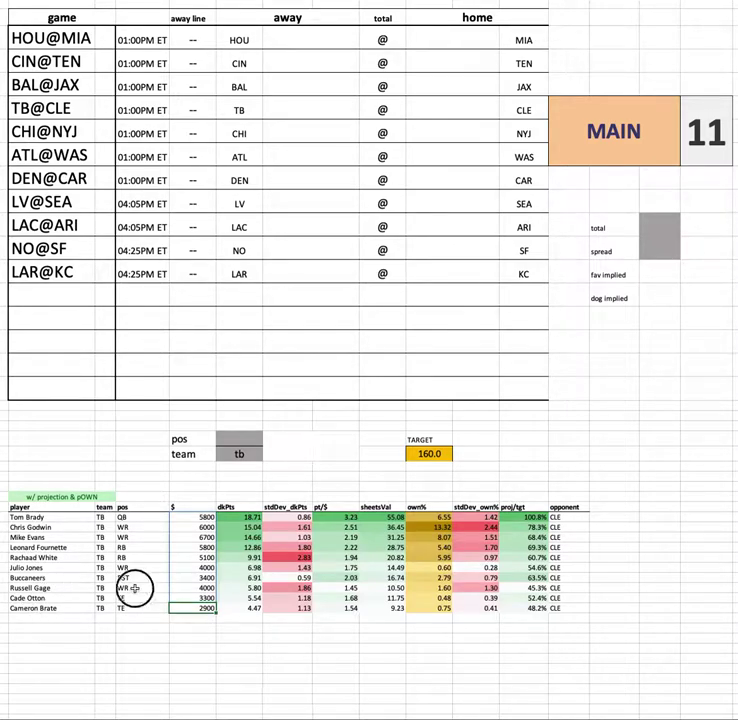
click(65, 567)
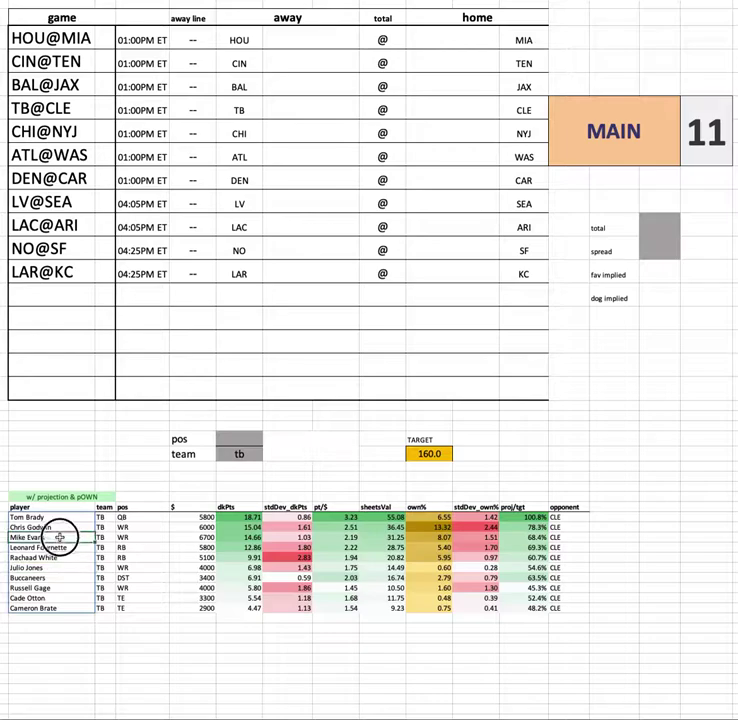
click(60, 527)
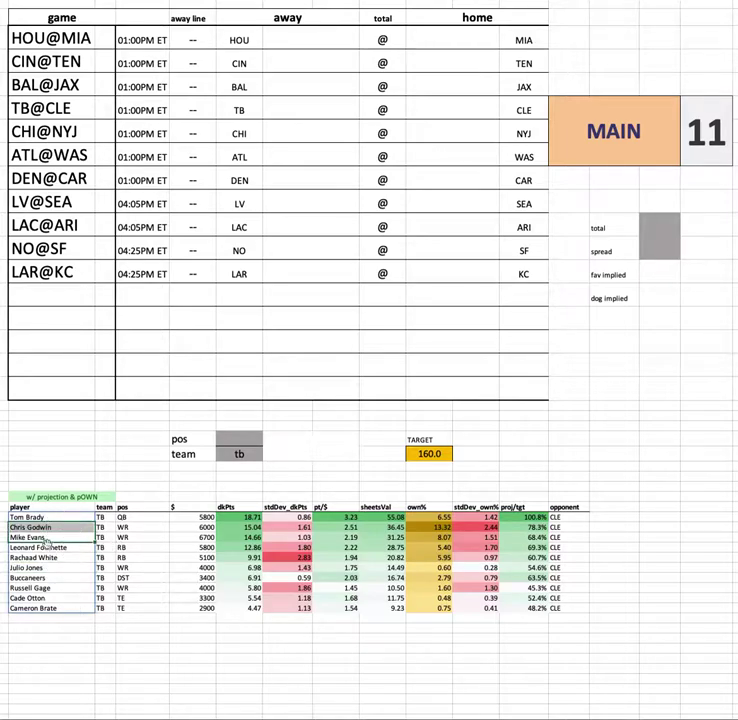
click(55, 557)
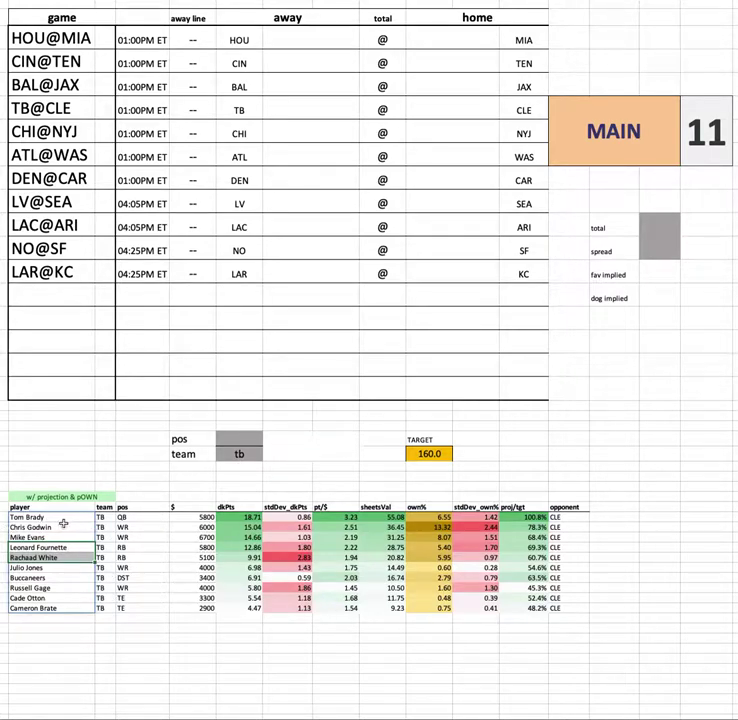
Examine Tom Brady's row and Tampa Bay's salary, ownership and projected DraftKings points columns
drag(30, 517, 633, 517)
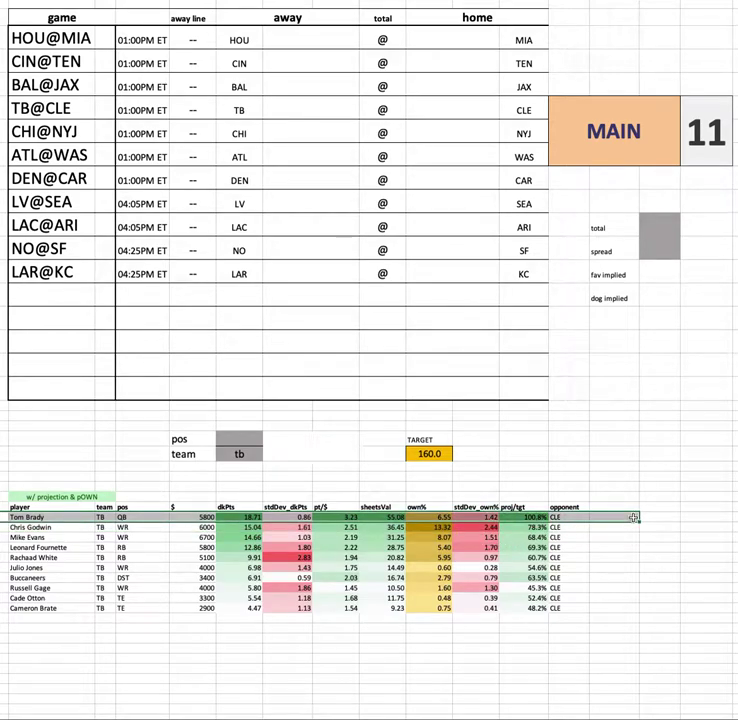
drag(199, 517, 205, 608)
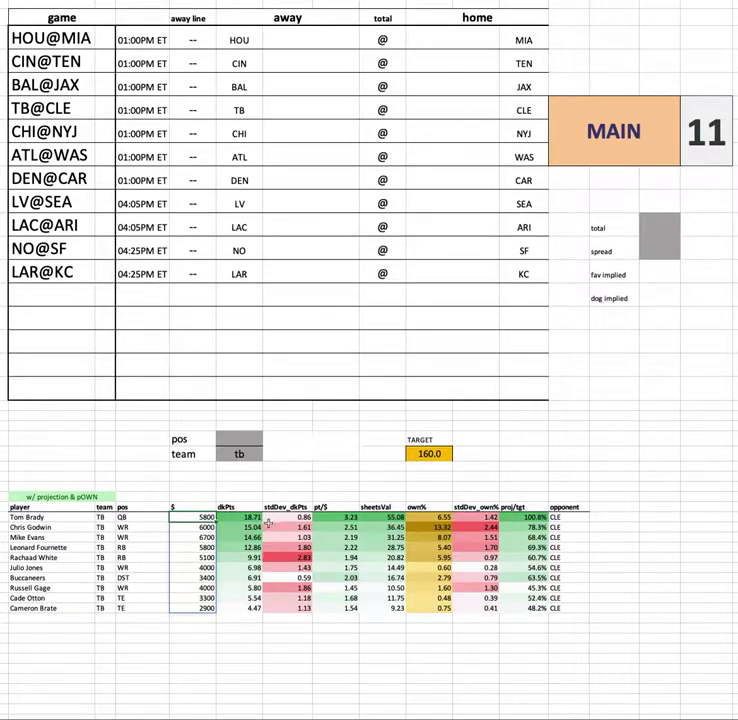
drag(434, 517, 430, 607)
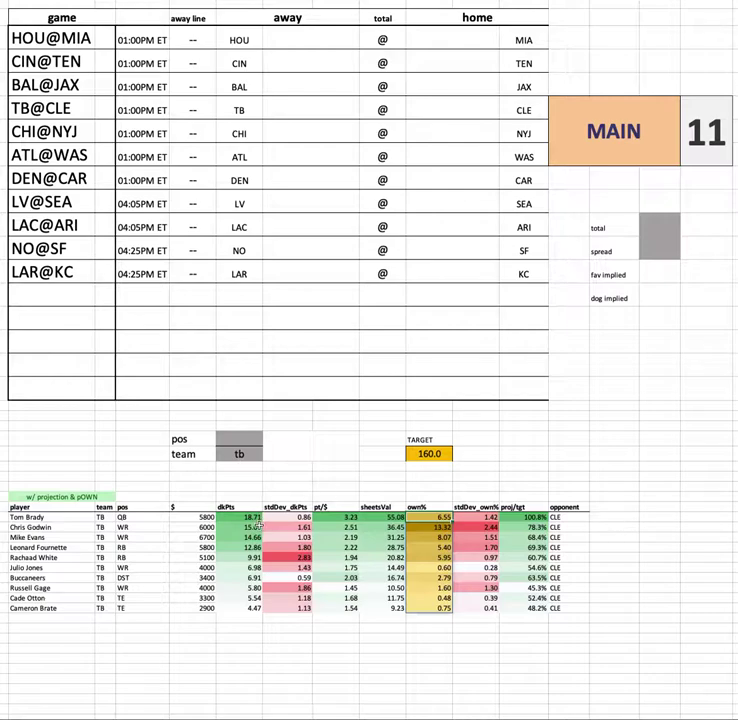
drag(240, 517, 240, 607)
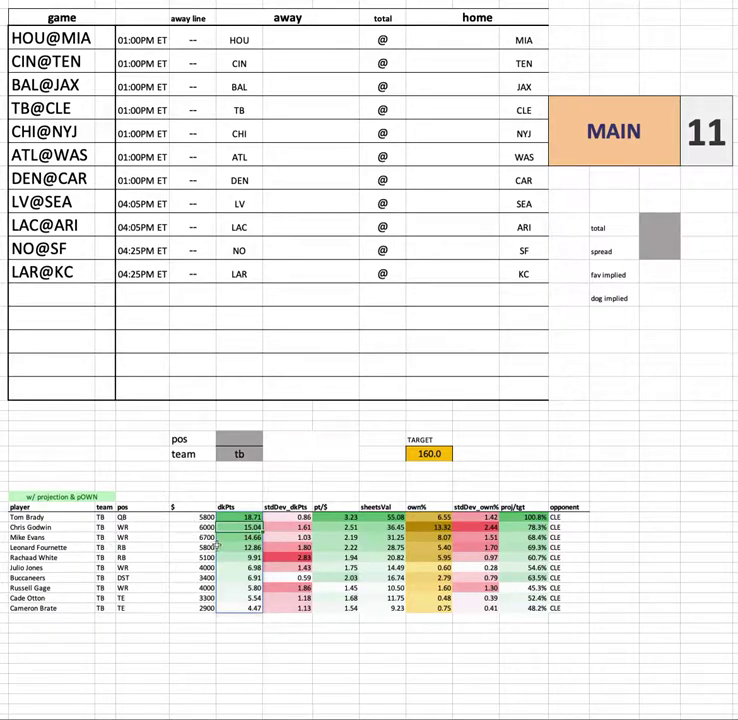
drag(195, 516, 195, 609)
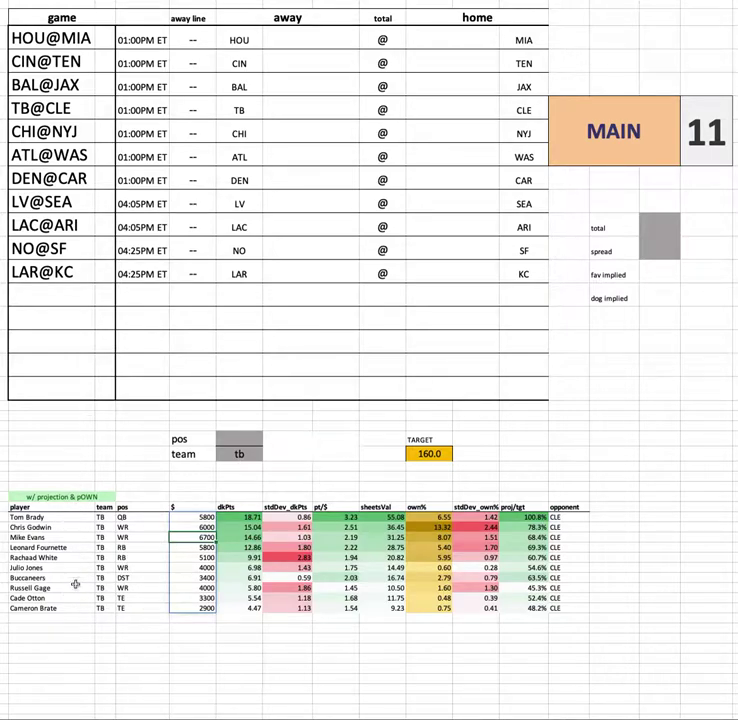
Set the team filter to cle and examine Amari Cooper's row and the salaries from Donovan Peoples-Jones down
click(238, 454)
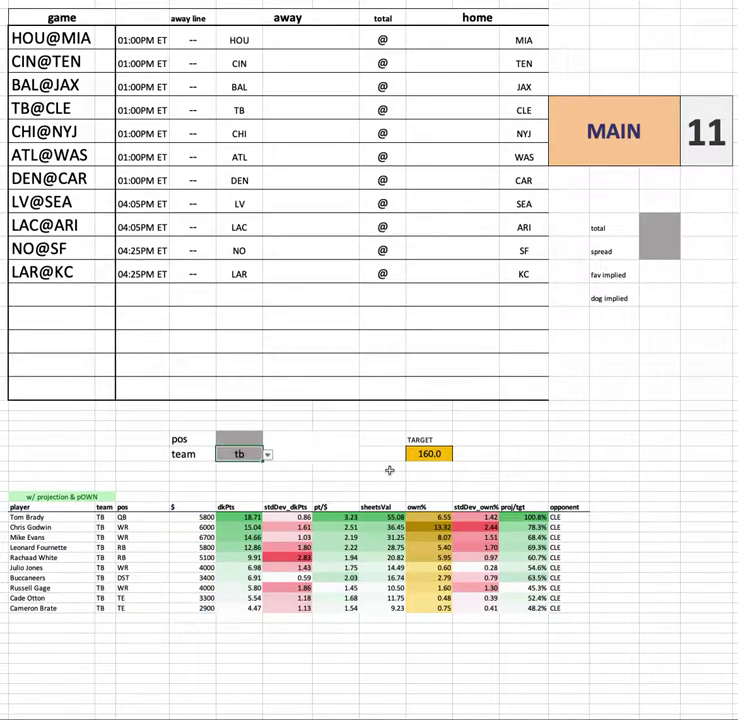
text(cle)
key(Return)
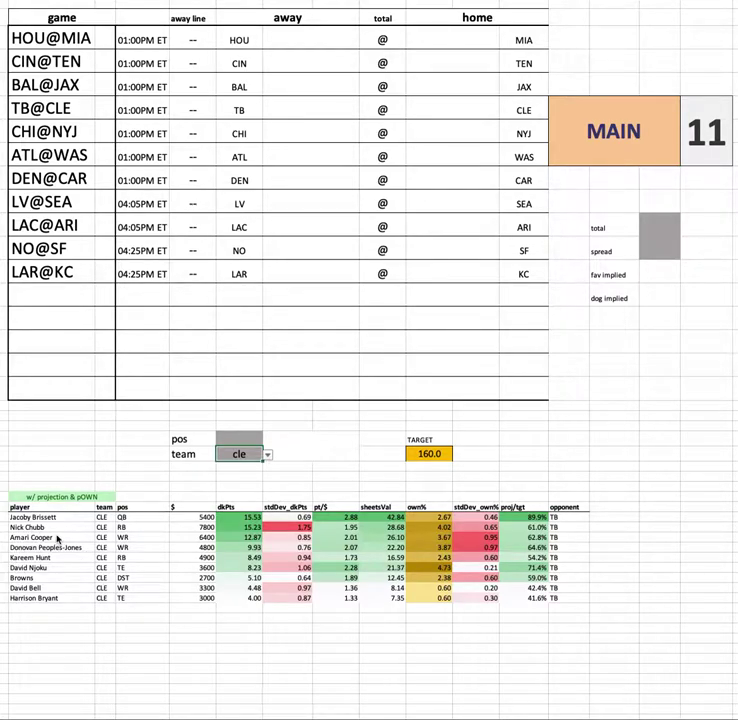
drag(33, 539, 583, 539)
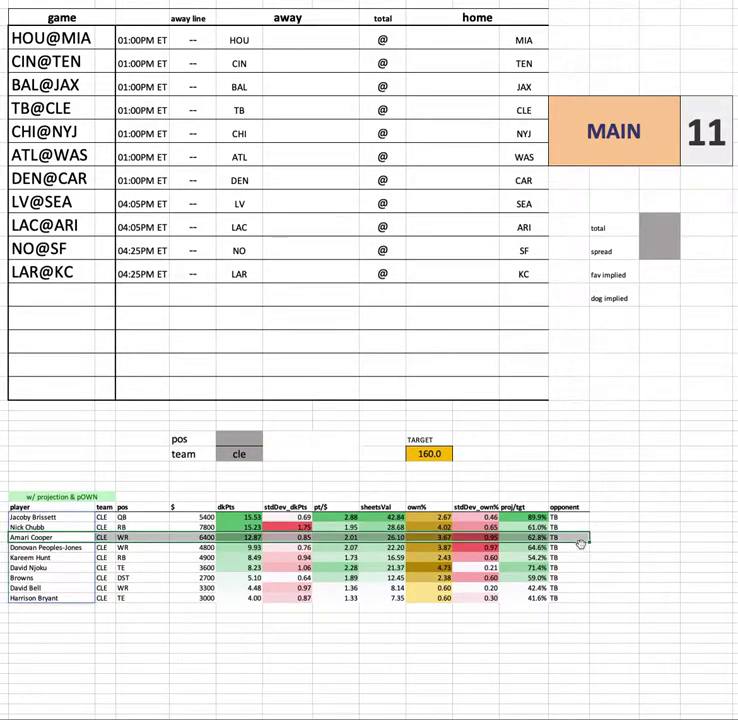
drag(198, 547, 198, 598)
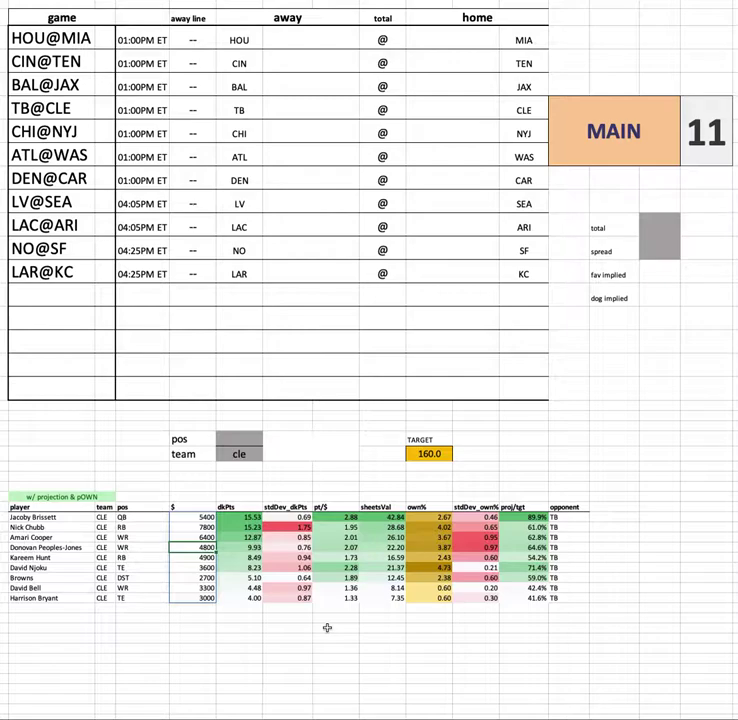
Examine Cleveland's Donovan Peoples-Jones, Kareem Hunt and David Njoku rows one by one
drag(60, 547, 596, 546)
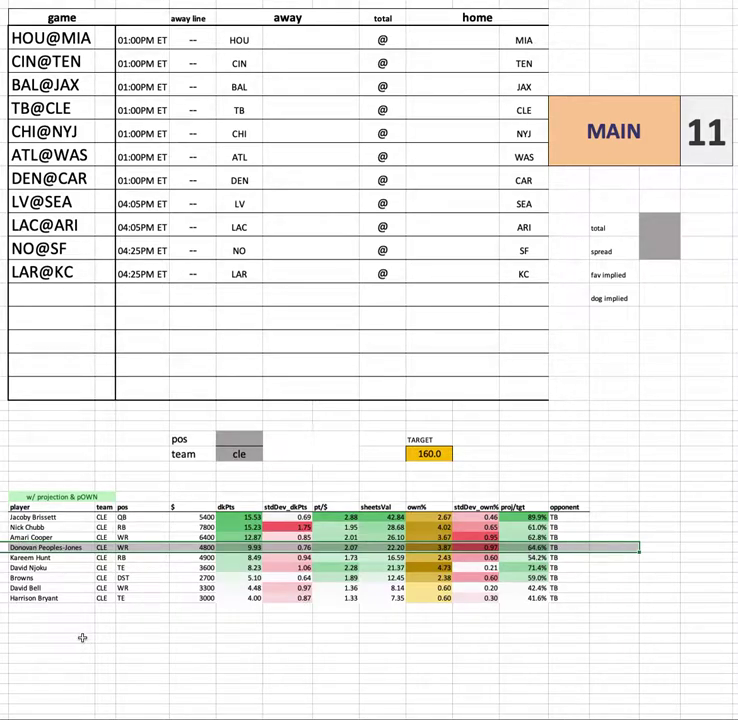
click(198, 634)
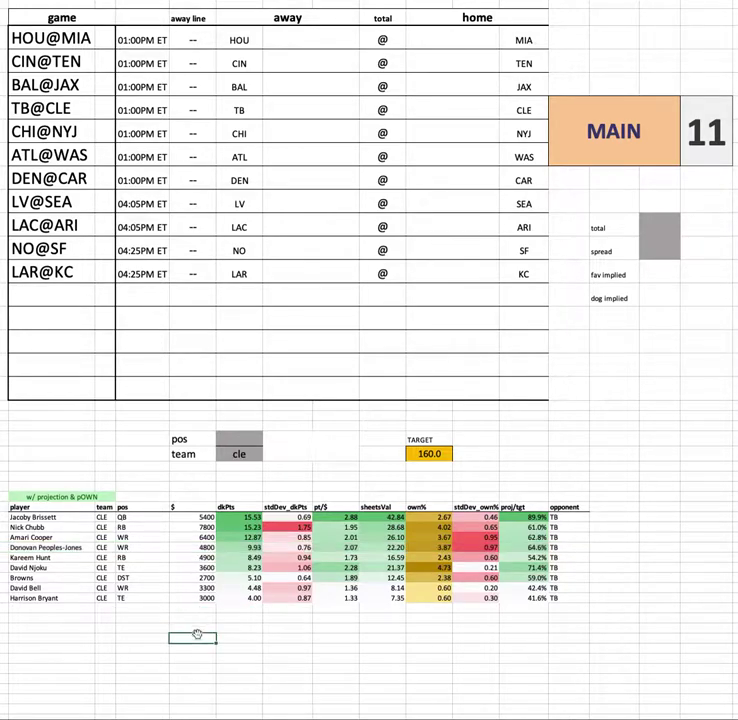
drag(40, 547, 588, 551)
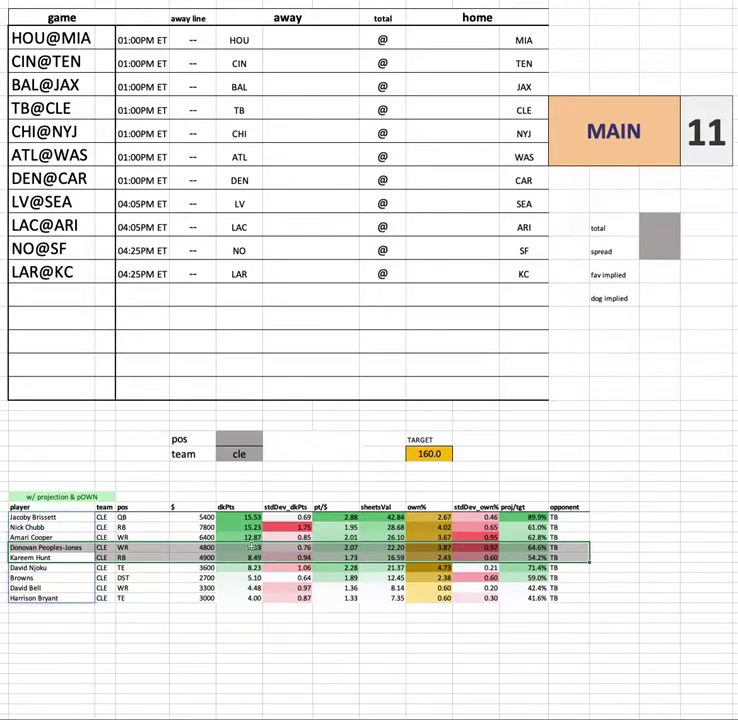
click(138, 617)
drag(60, 558, 588, 560)
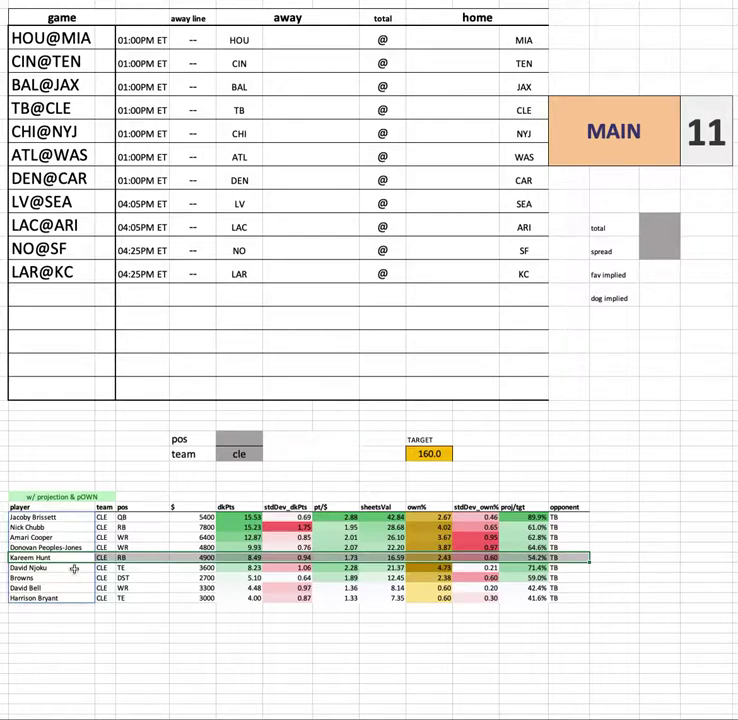
click(537, 569)
click(636, 565)
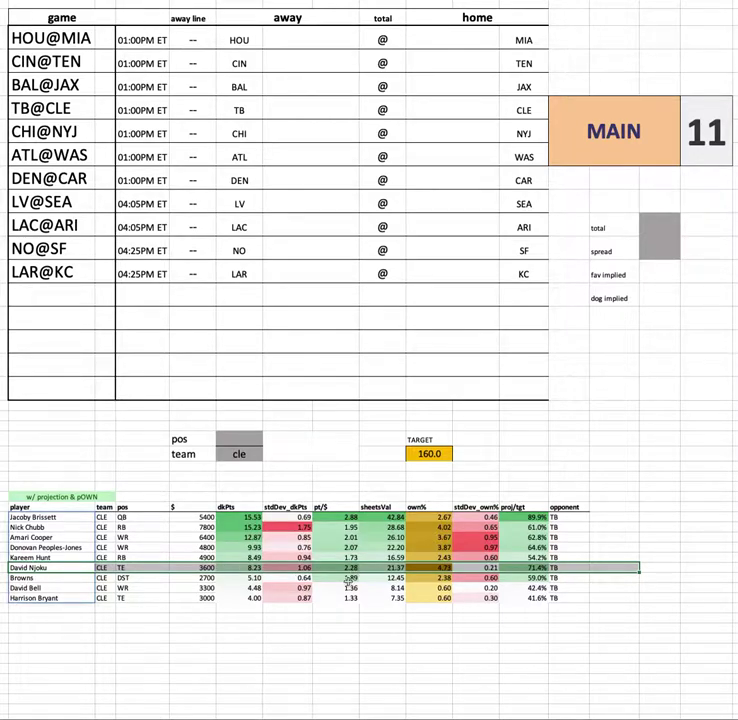
Set the team filter to chi and examine Justin Fields' projection, salary and ownership row
click(240, 451)
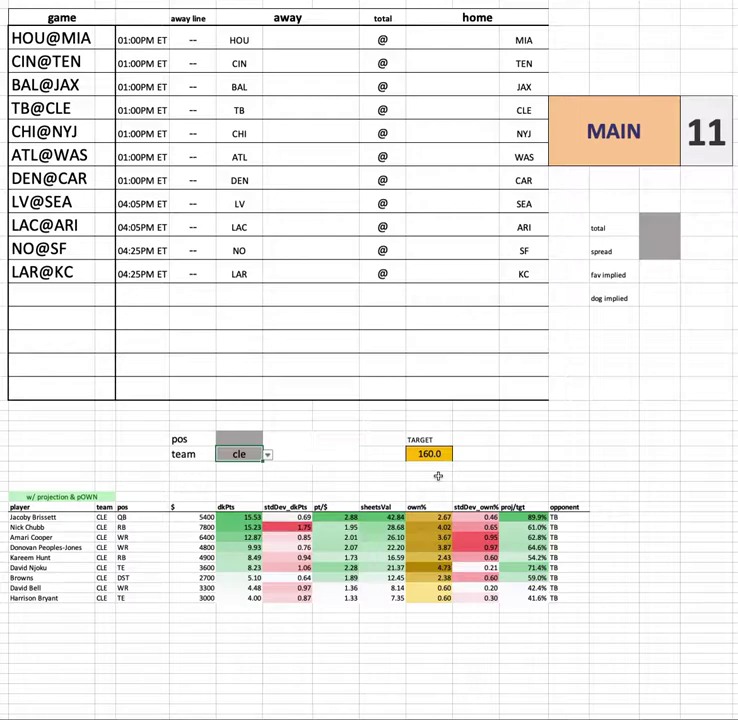
text(chi)
key(Return)
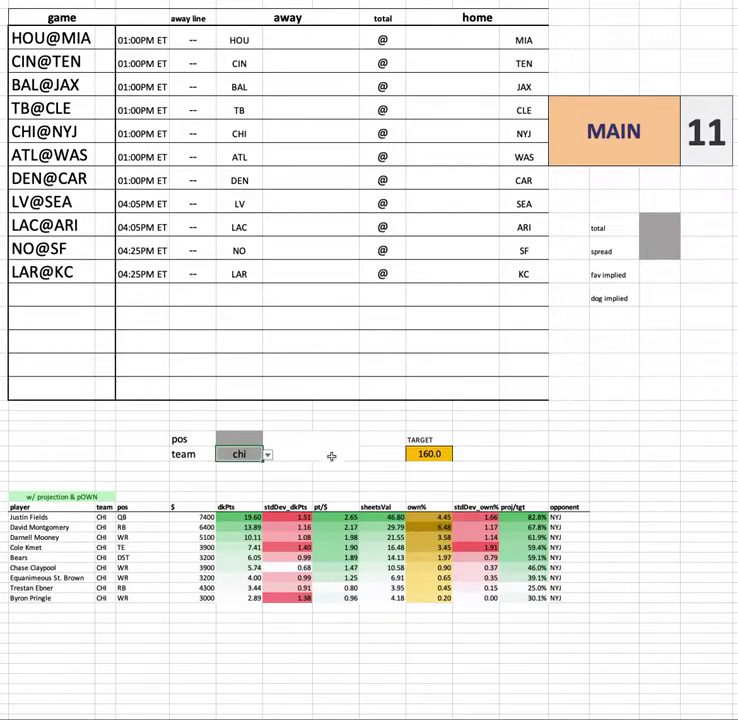
drag(58, 516, 638, 527)
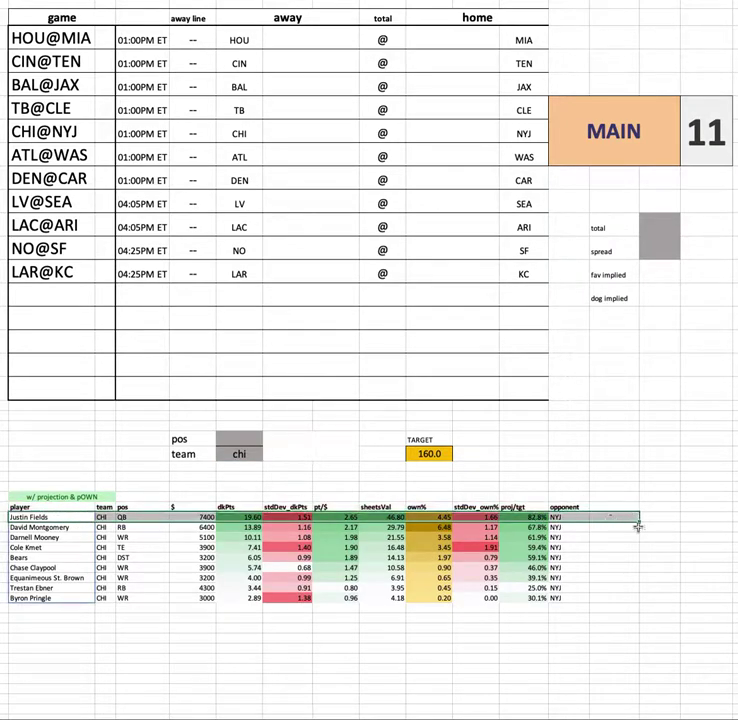
click(657, 516)
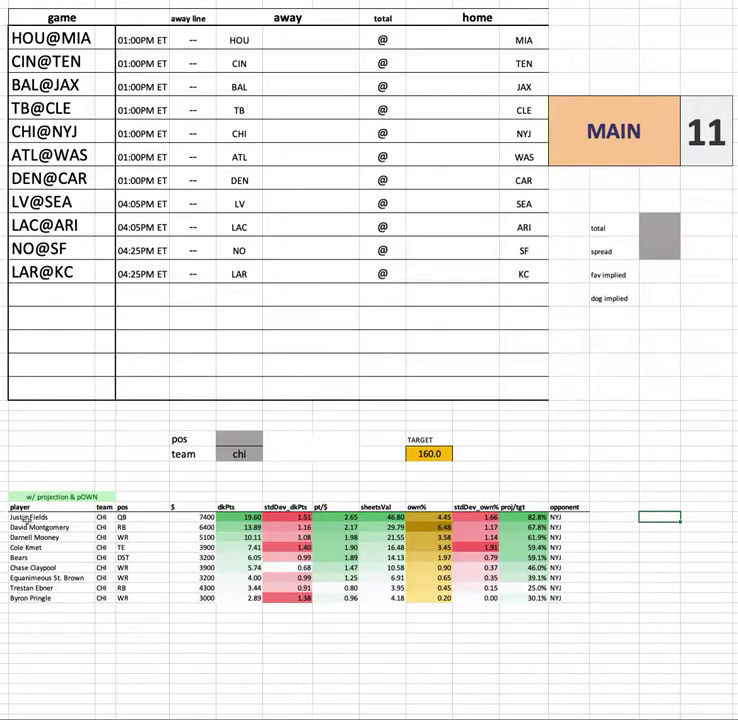
Examine Chicago's player list and full projection table, returning to the Justin Fields row
drag(25, 517, 14, 592)
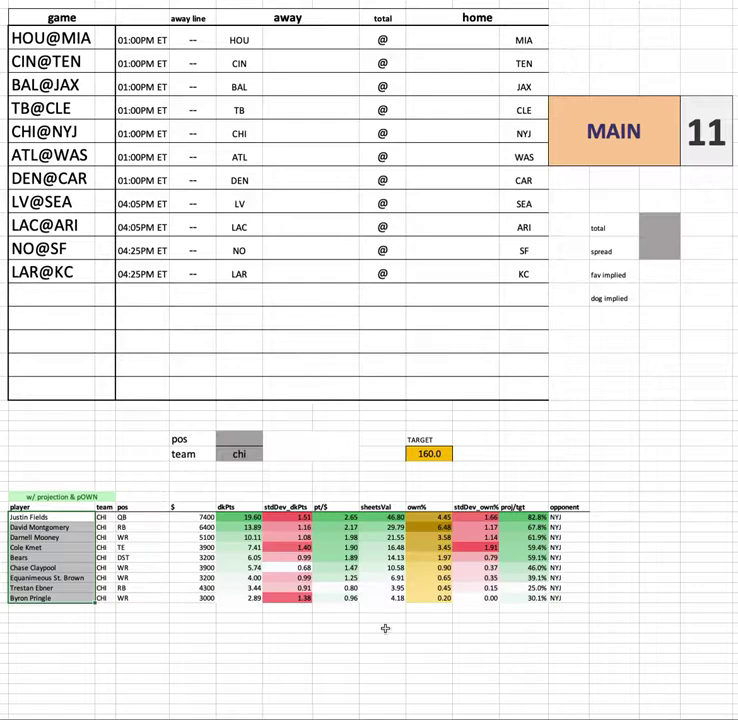
drag(634, 609, 8, 489)
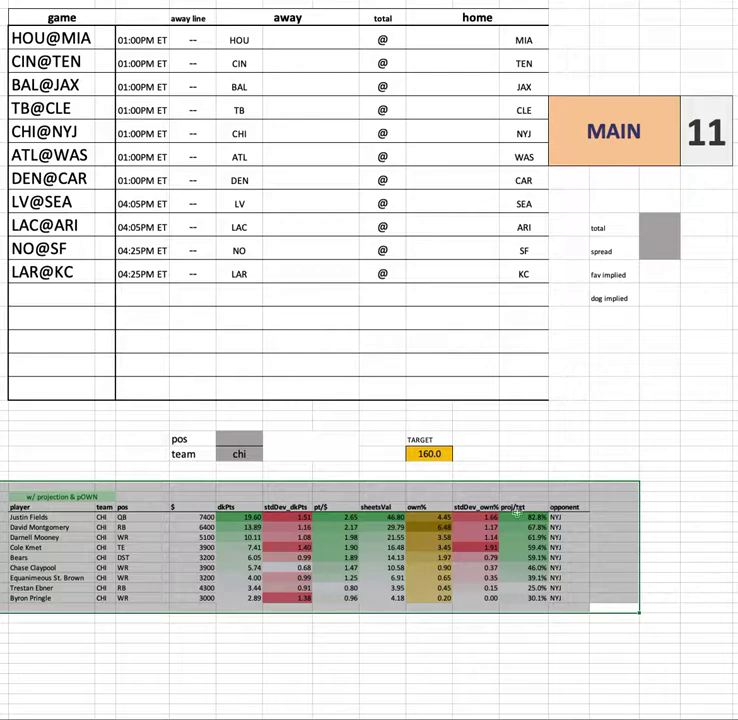
click(123, 641)
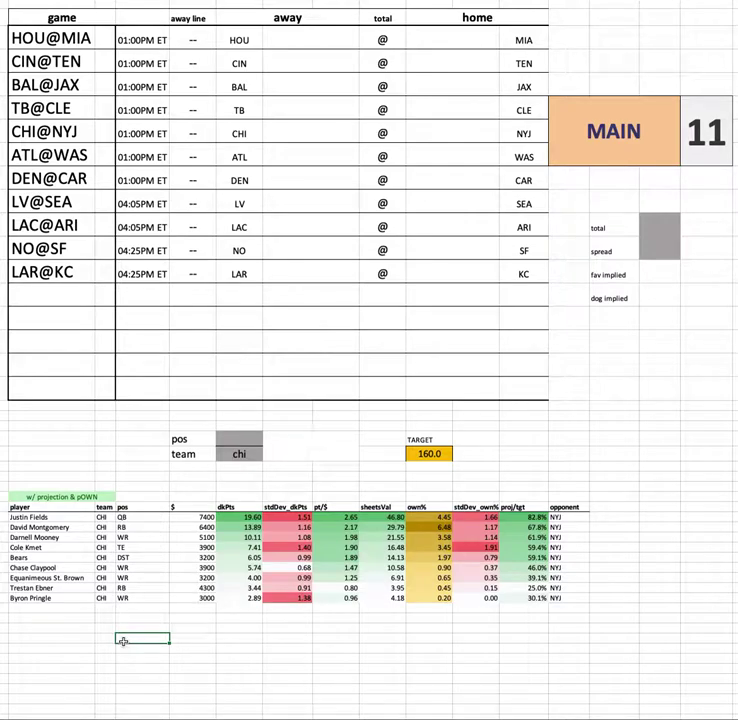
drag(30, 517, 638, 515)
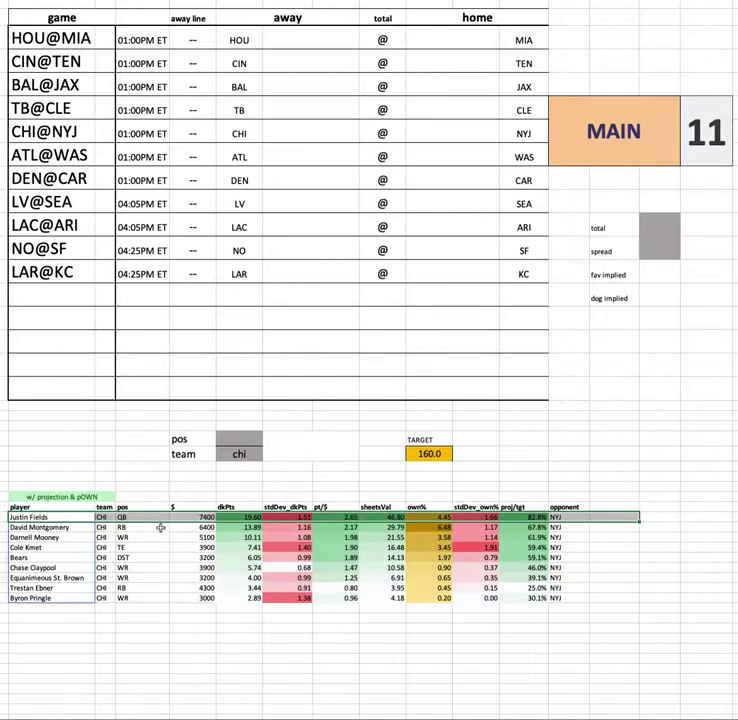
click(597, 527)
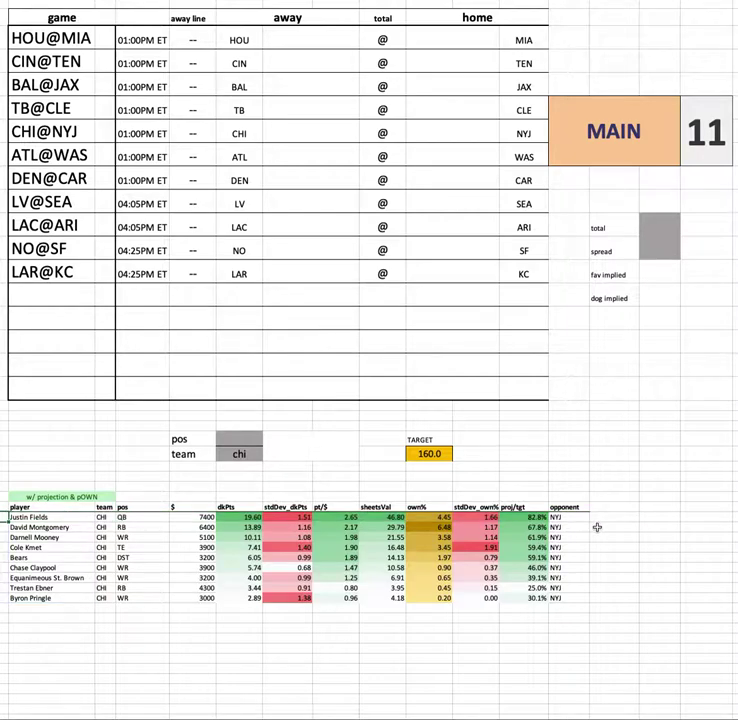
click(625, 516)
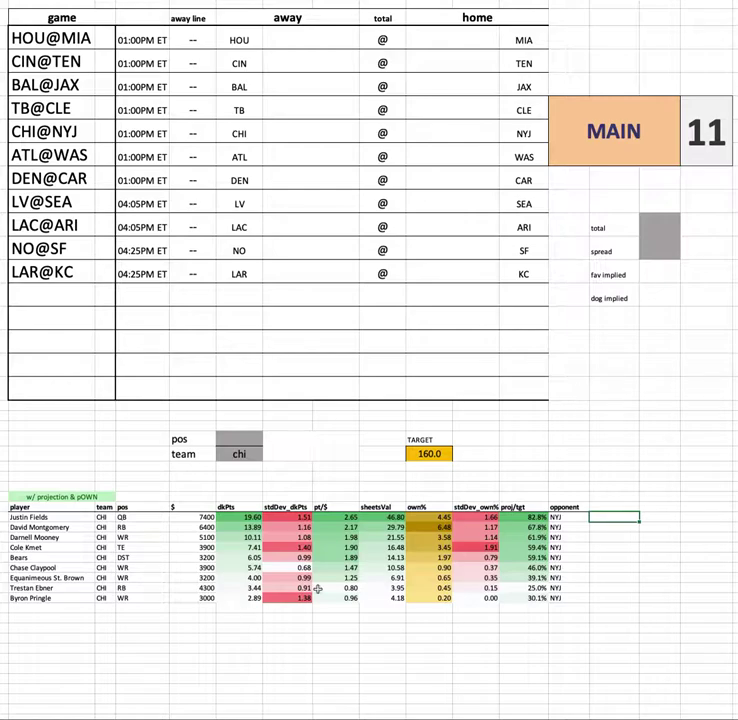
Set the team filter to nyj and examine Zach Wilson's row and the Jets player list
click(242, 455)
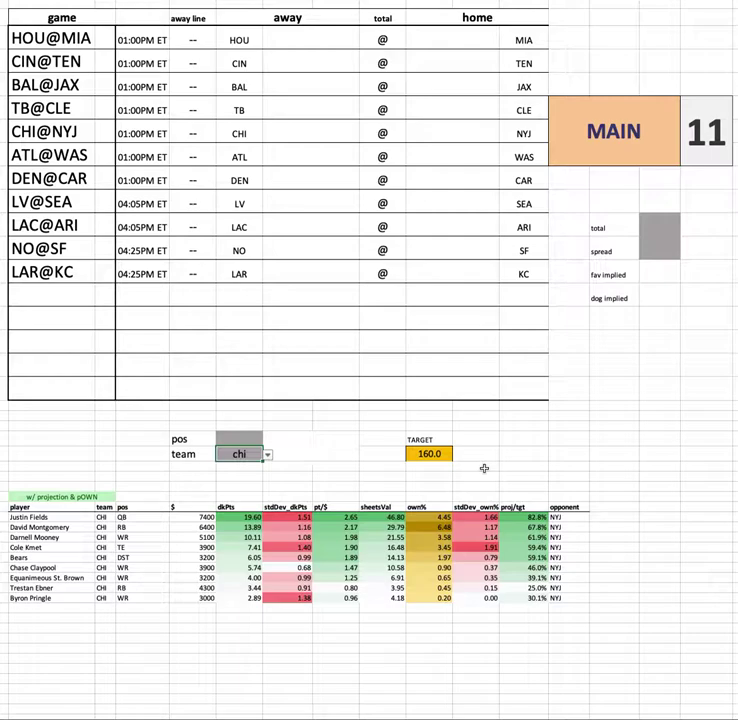
text(nyj)
key(Return)
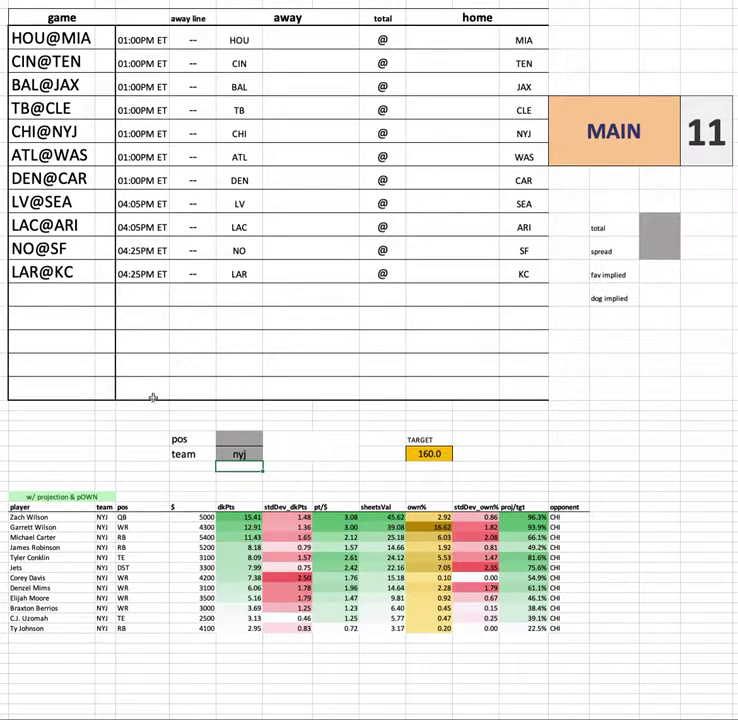
drag(53, 517, 626, 517)
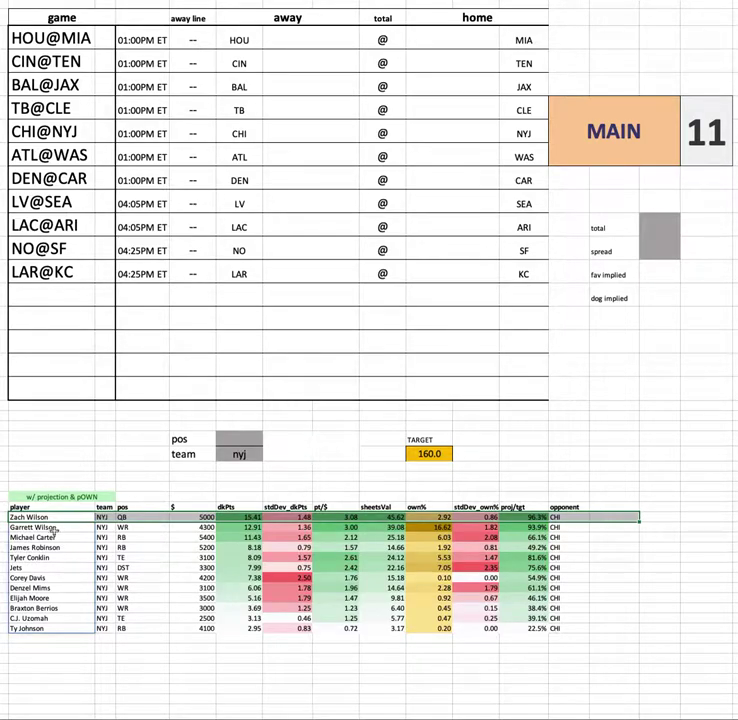
drag(45, 517, 50, 628)
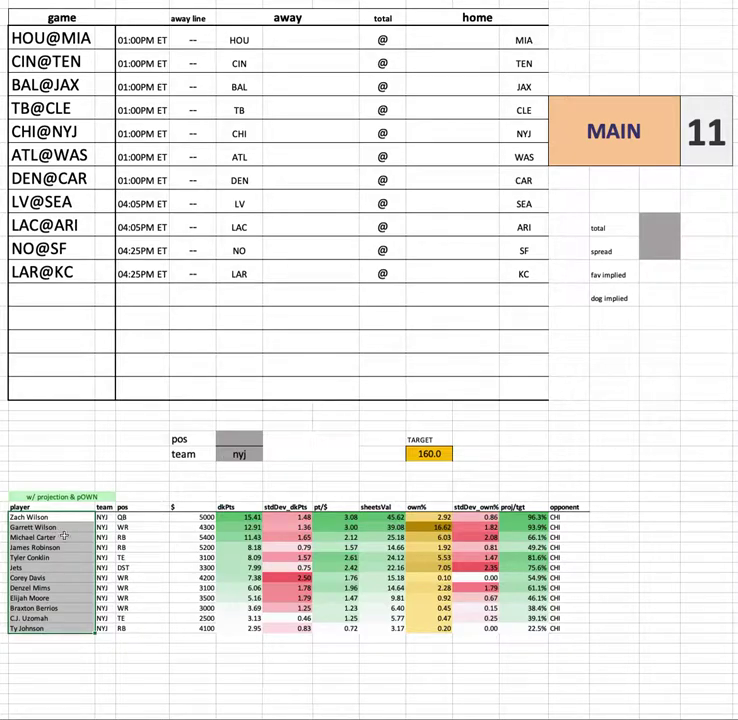
click(625, 570)
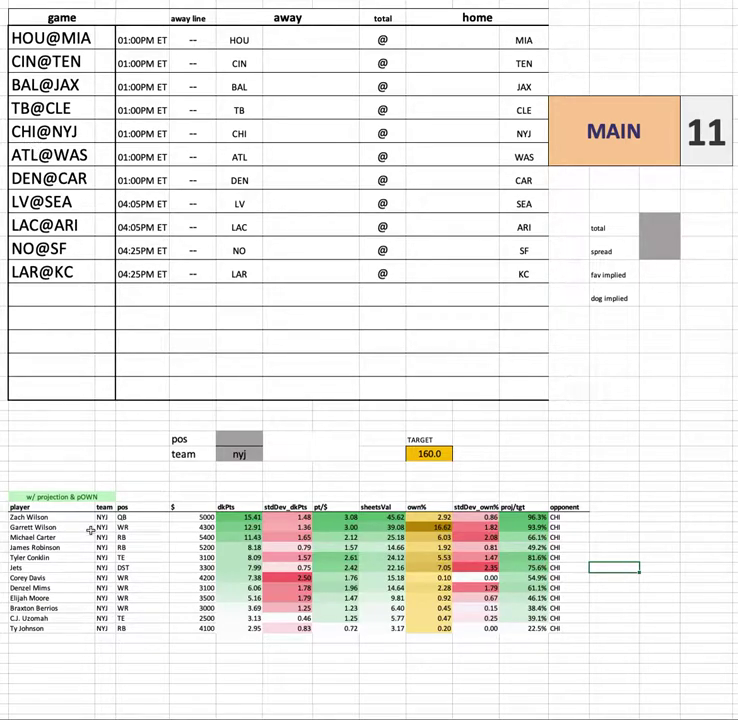
Examine Garrett Wilson's salary and ownership, the Jets running backs' salaries, and the Jets DST row
drag(69, 529, 201, 528)
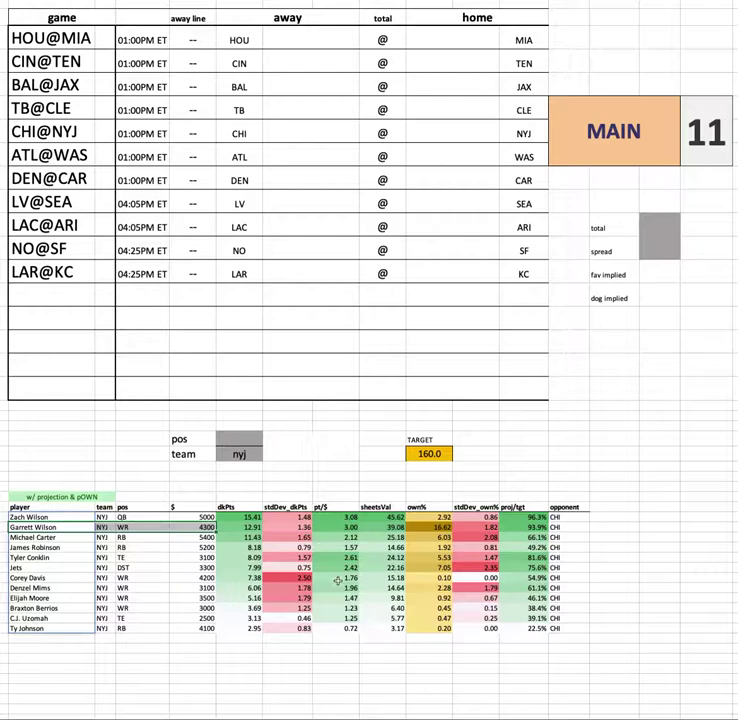
click(430, 527)
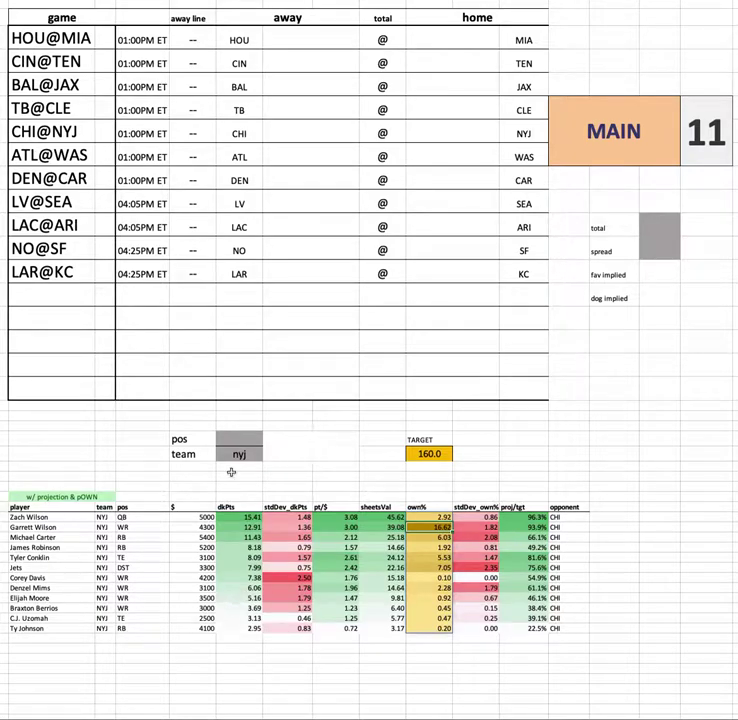
drag(195, 537, 195, 628)
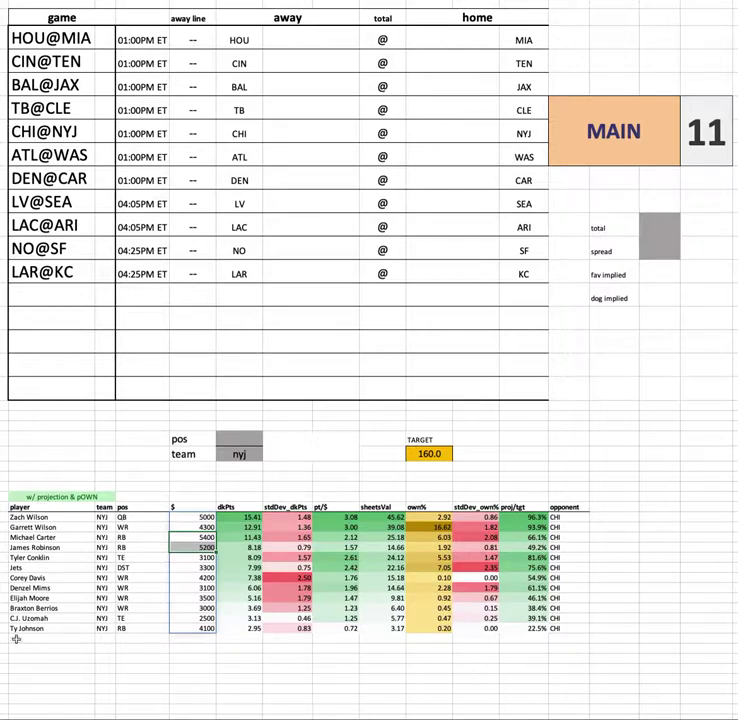
mouse_move(69, 570)
mouse_down()
mouse_move(570, 580)
mouse_move(630, 569)
mouse_up()
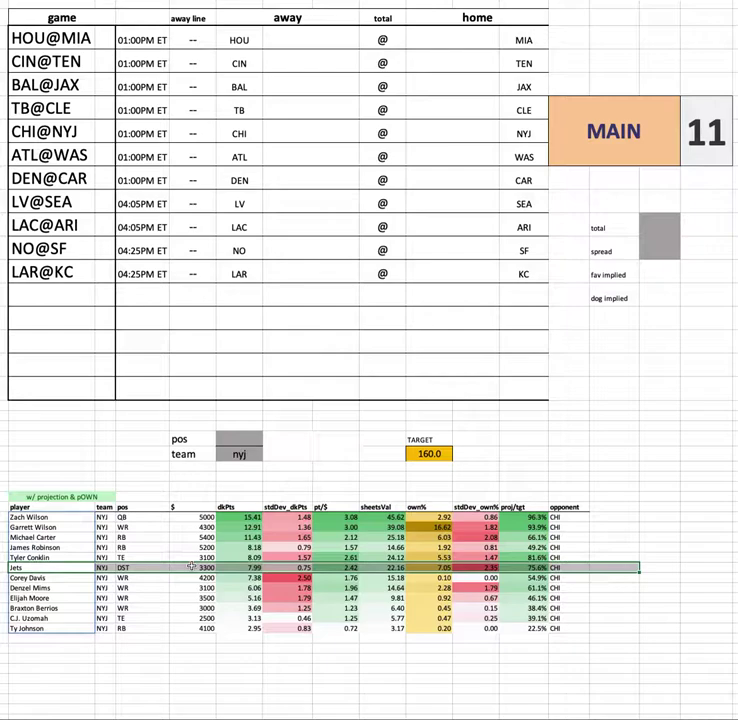
Set the team filter to atl and examine Atlanta's ownership column and Marcus Mariota's salary
click(250, 455)
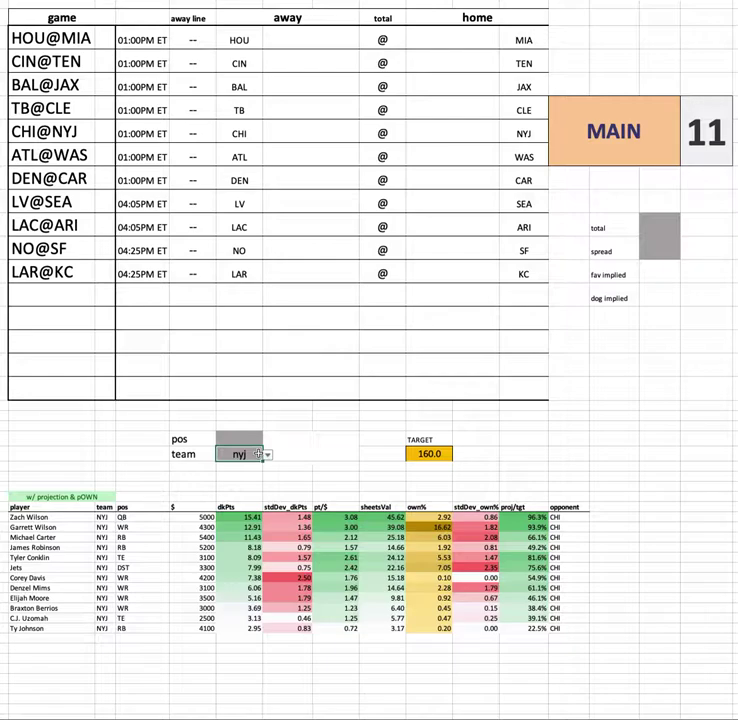
text(atl)
key(Return)
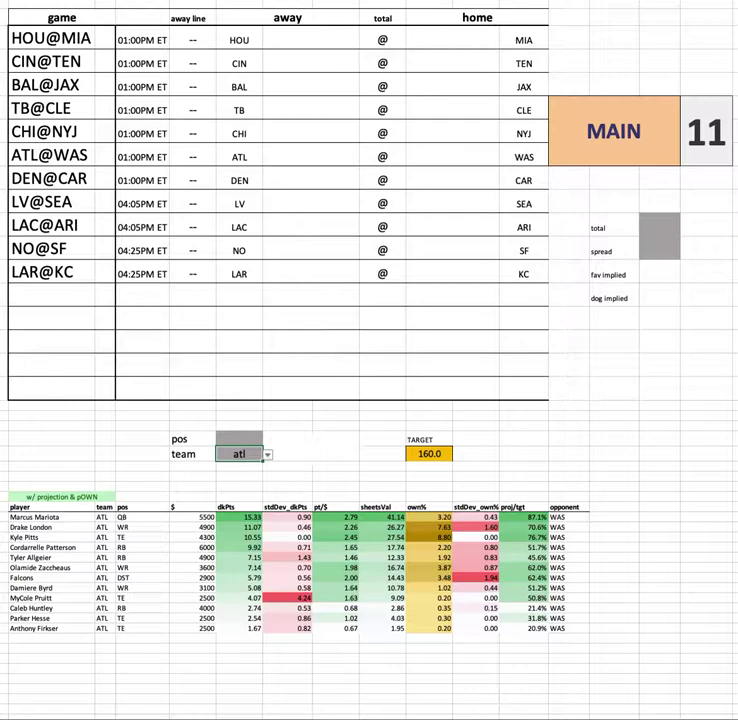
click(436, 647)
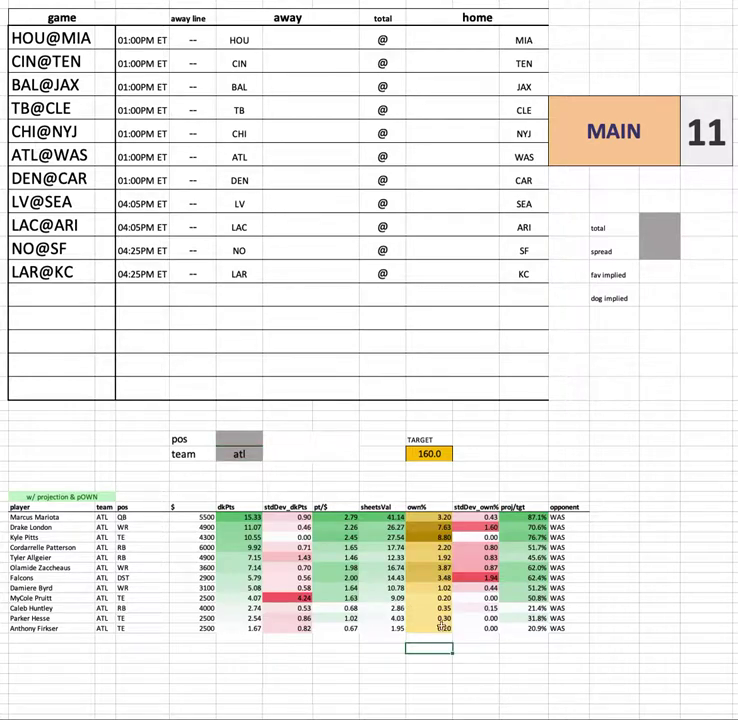
drag(438, 516, 431, 633)
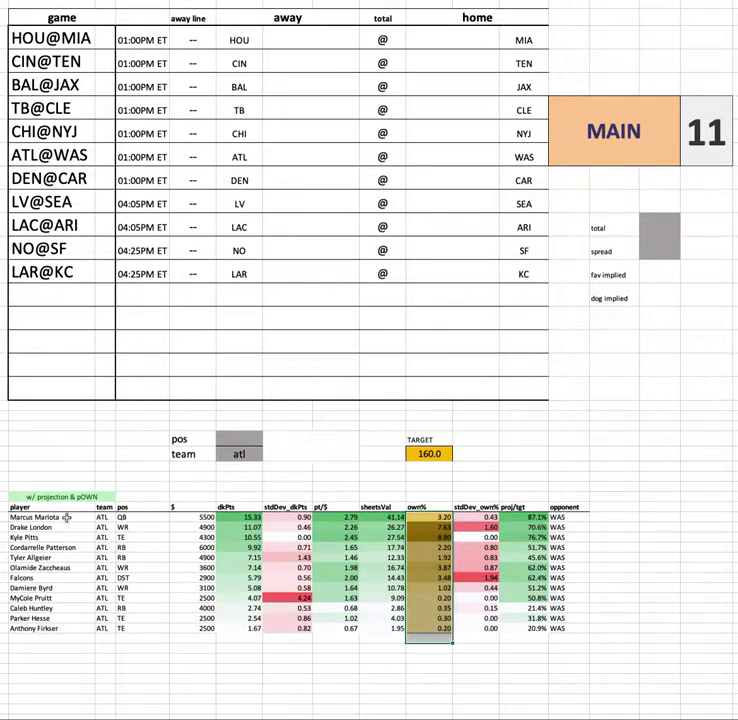
click(195, 516)
key(ctrl+shift+Down)
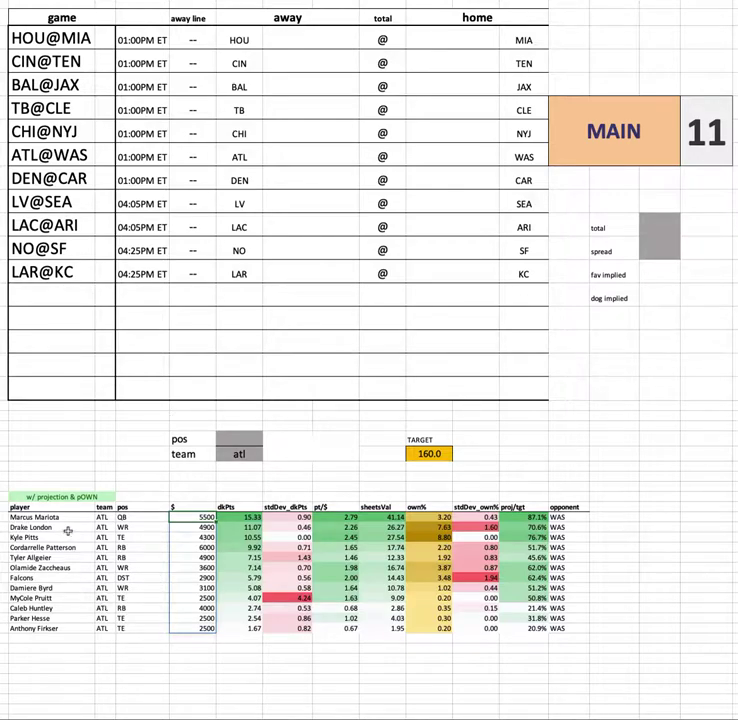
Examine Atlanta's Drake London and Kyle Pitts rows, Olamide Zaccheaus, and the positions from MyCole Pruitt down
drag(68, 527, 586, 527)
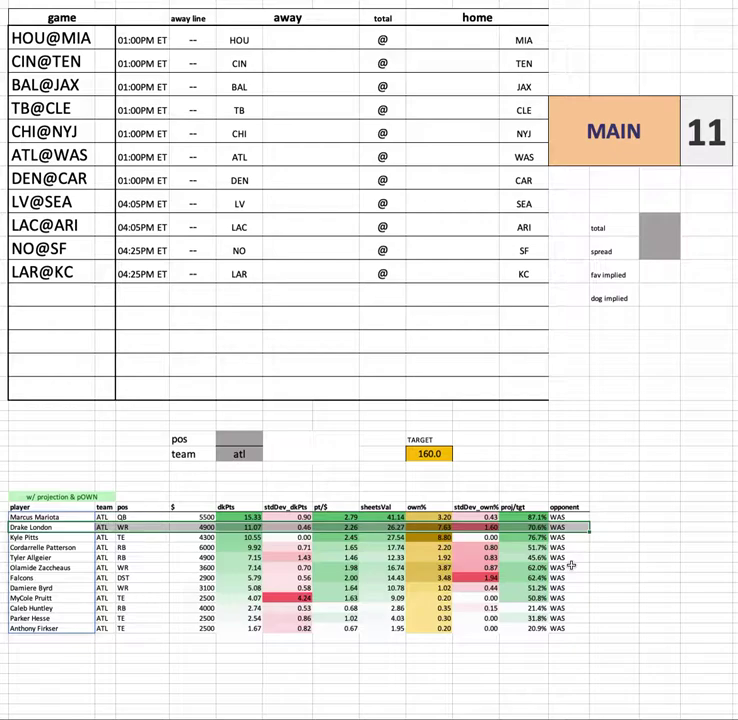
click(76, 537)
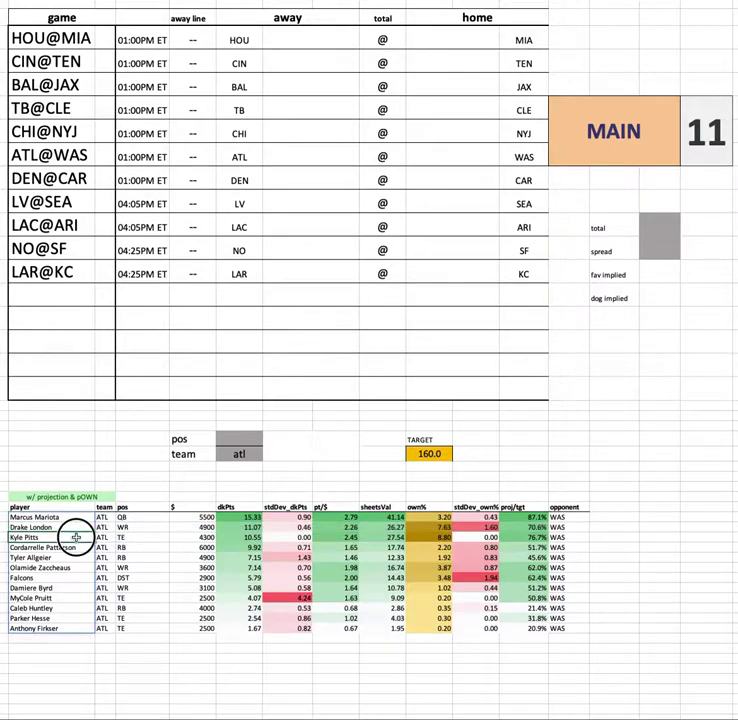
drag(76, 537, 594, 538)
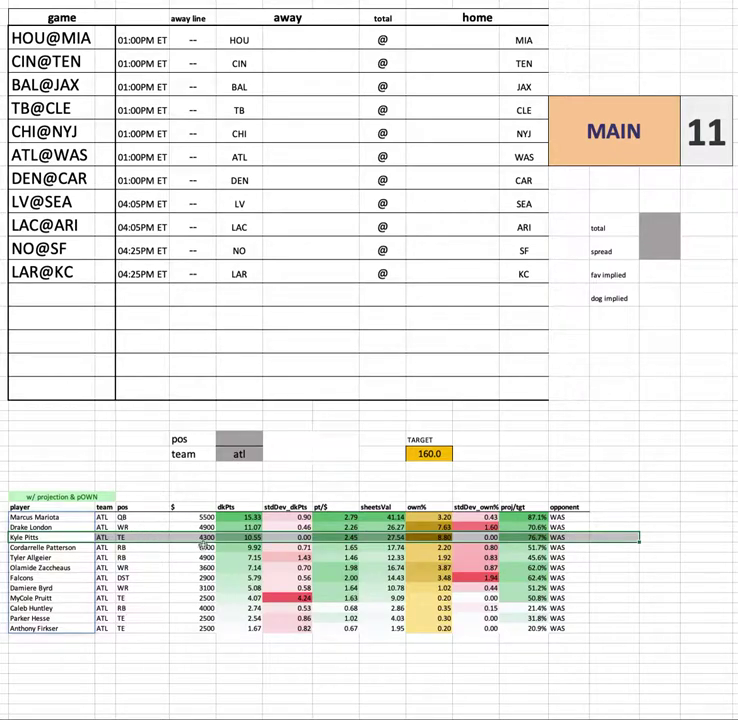
click(72, 584)
click(72, 567)
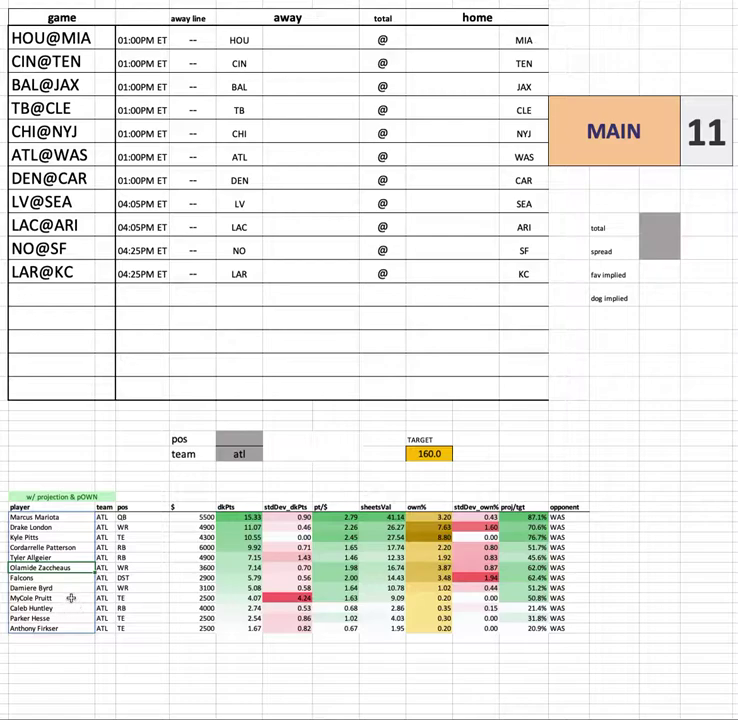
click(136, 598)
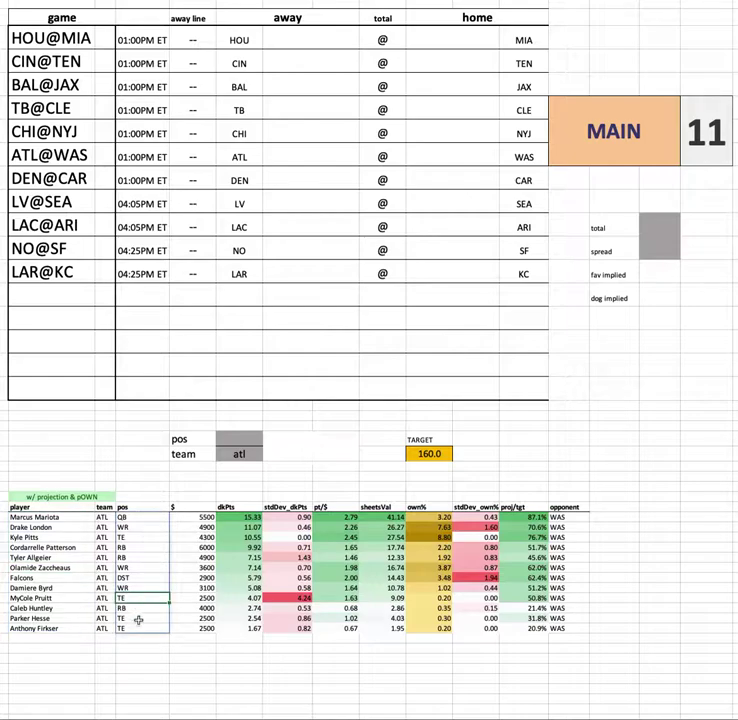
shift+click(140, 627)
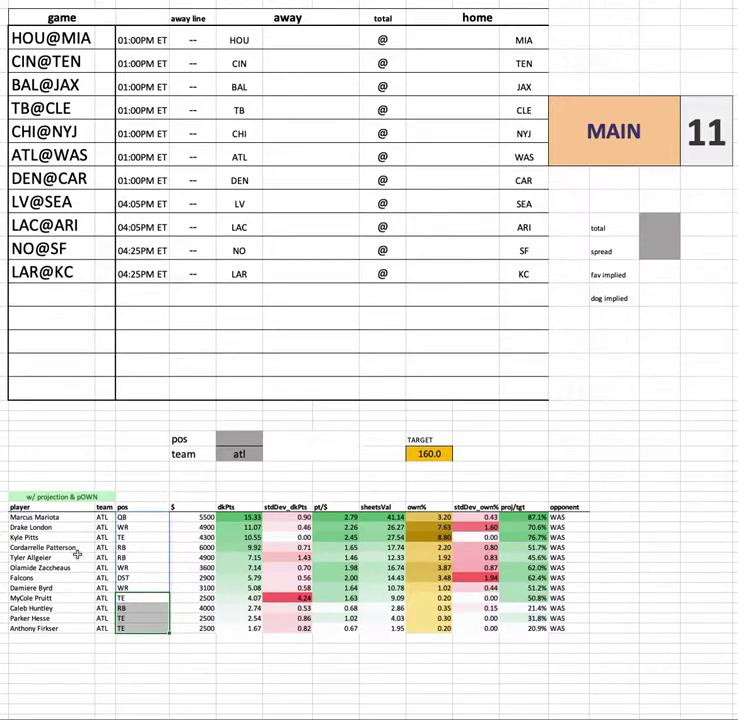
Examine the Cordarrelle Patterson, Falcons DST and Drake London salaries and the ATL@WAS game, returning to Kyle Pitts' row
click(197, 548)
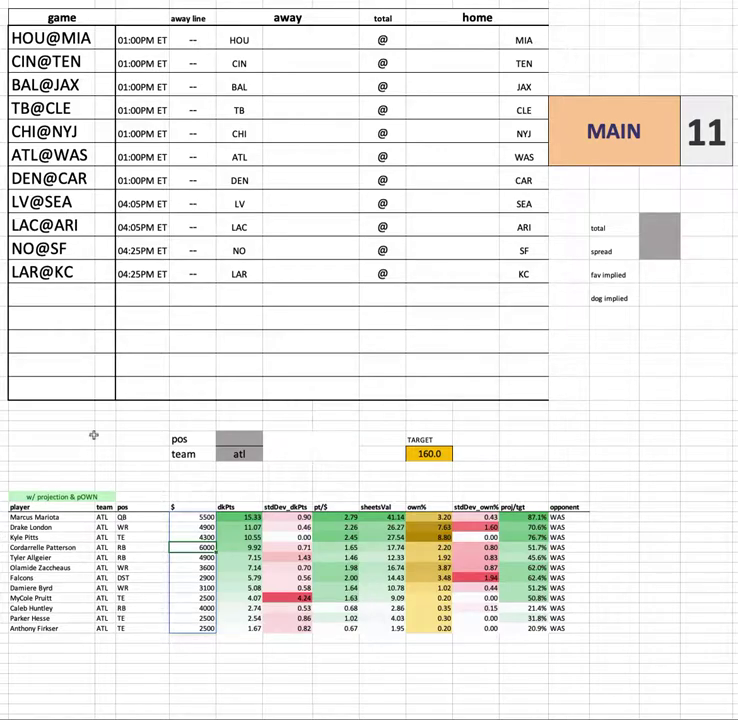
click(78, 152)
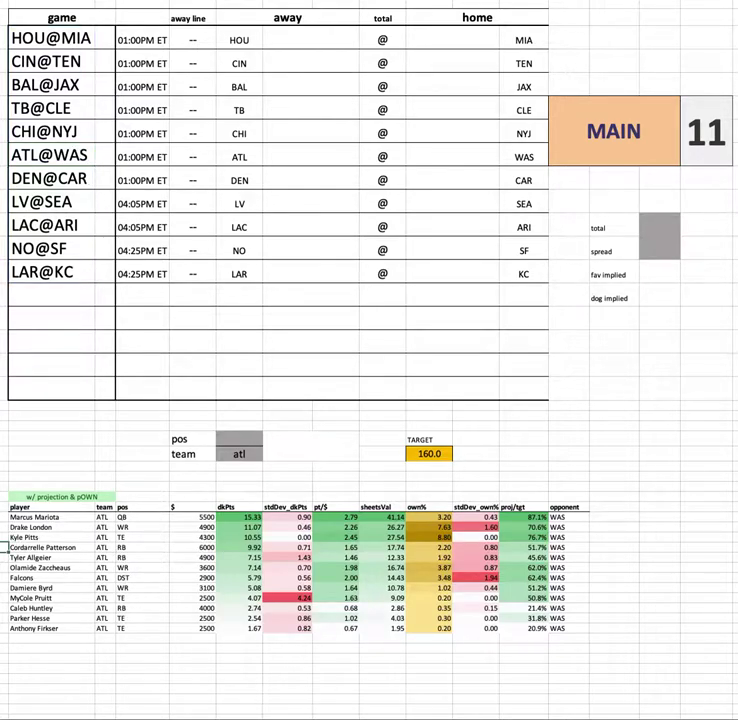
click(211, 578)
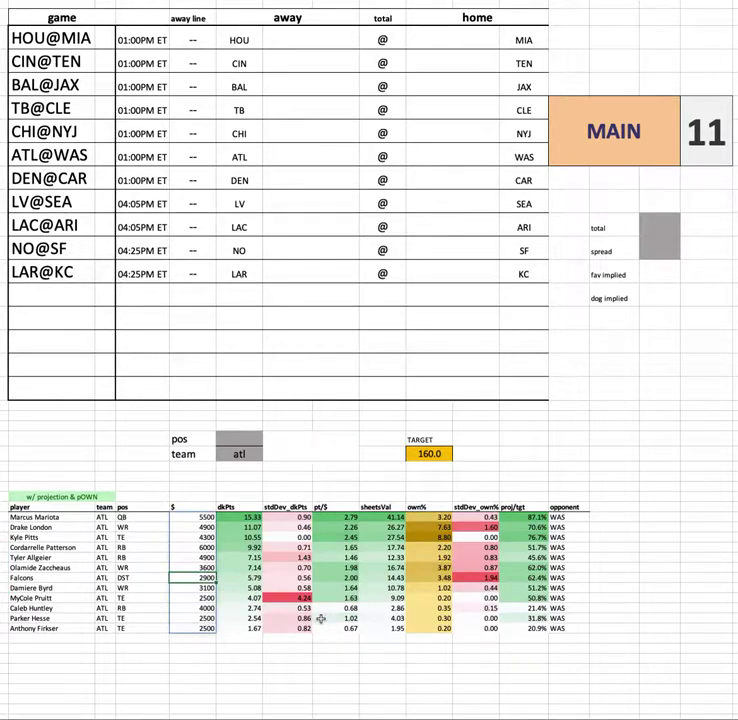
drag(40, 38, 72, 272)
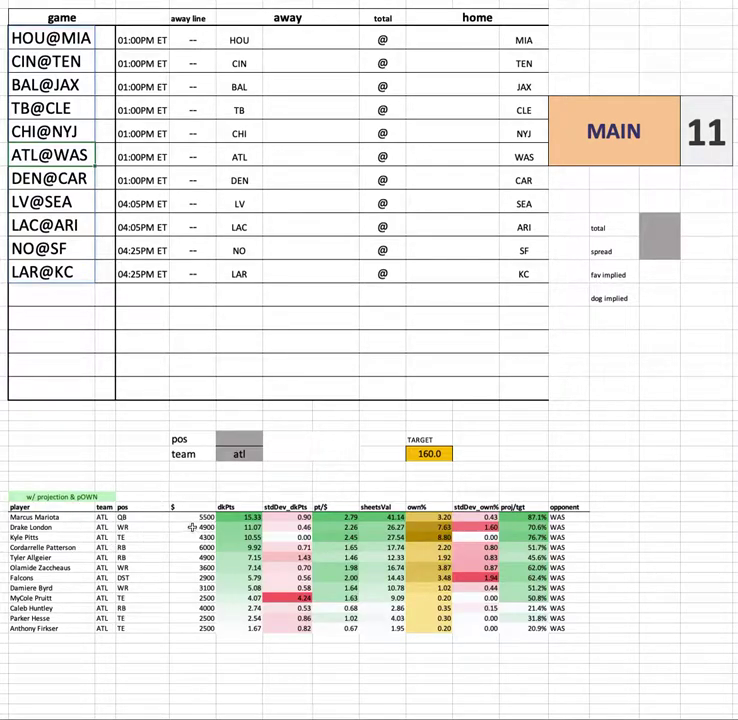
drag(190, 517, 190, 628)
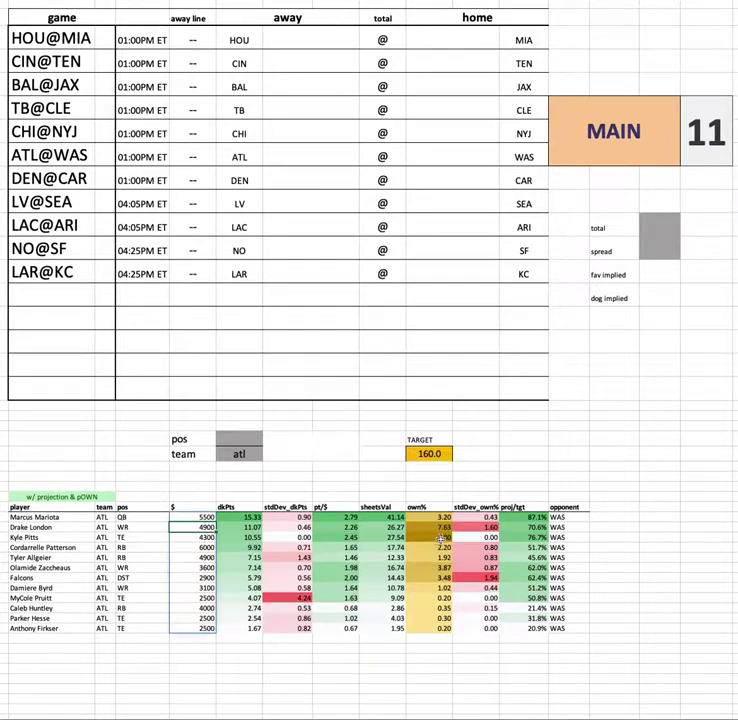
click(97, 521)
click(13, 537)
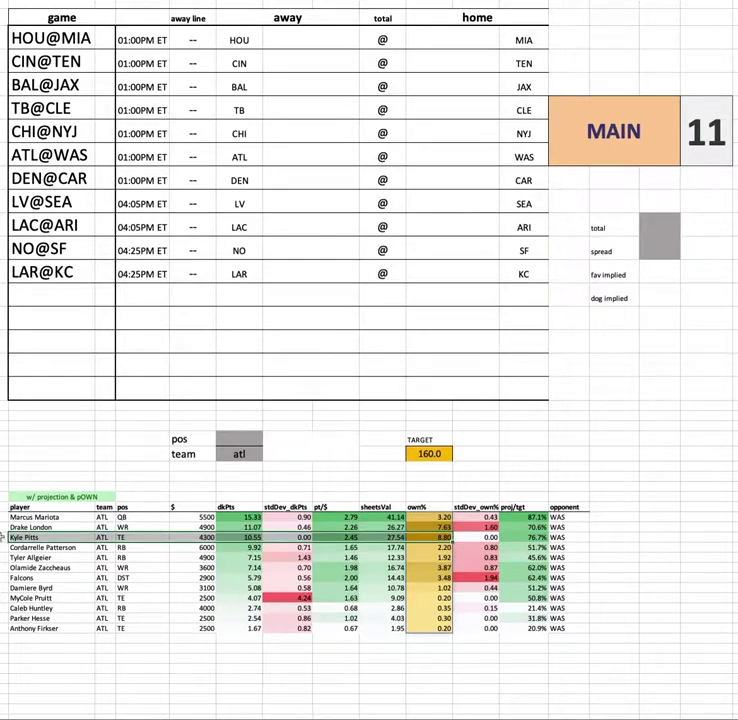
Set the team filter to was and examine Taylor Heinicke's and Terry McLaurin's salary, projection and ownership
click(239, 454)
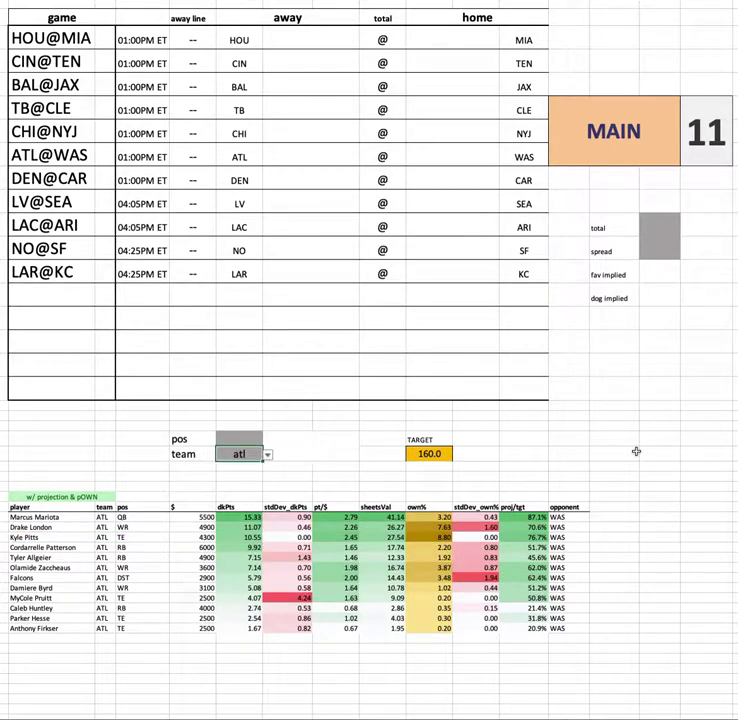
text(was)
key(Return)
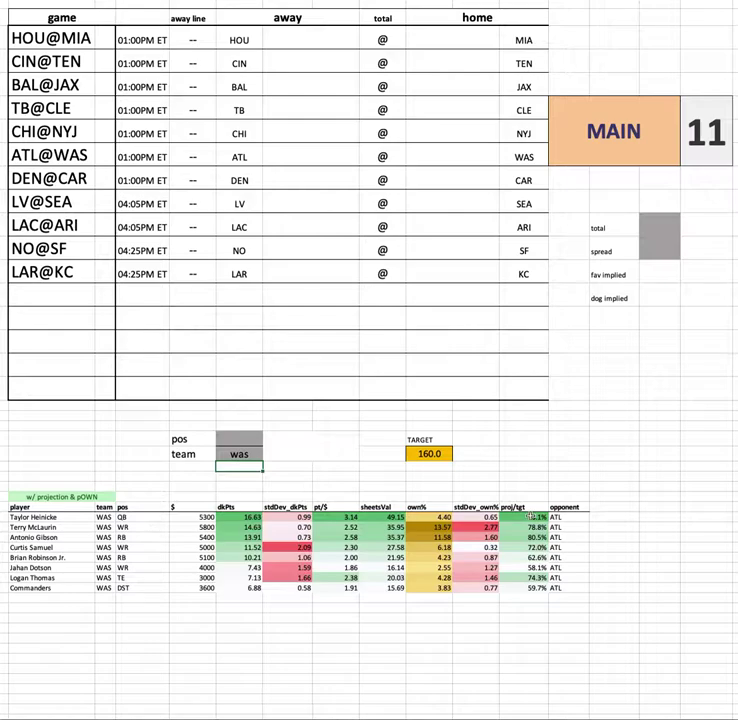
drag(193, 516, 193, 588)
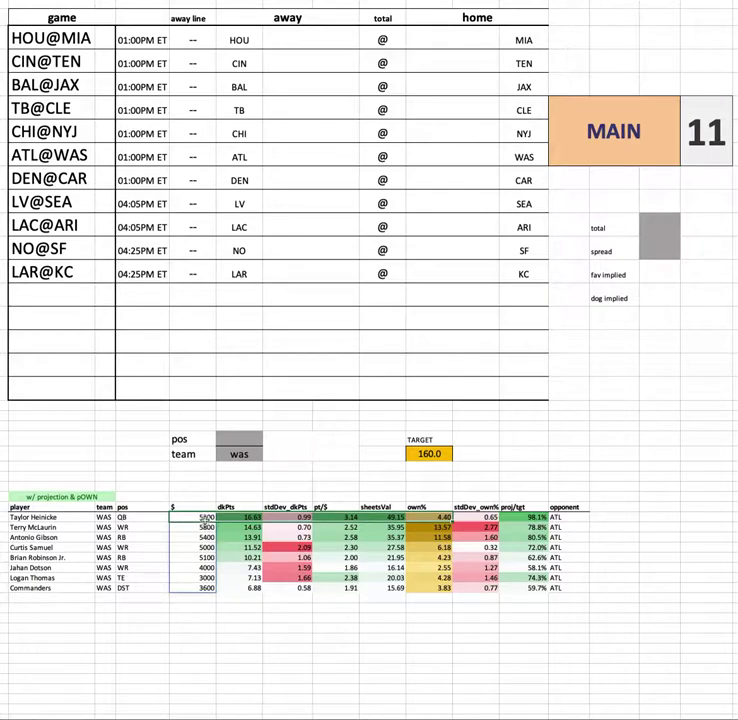
drag(196, 530, 609, 527)
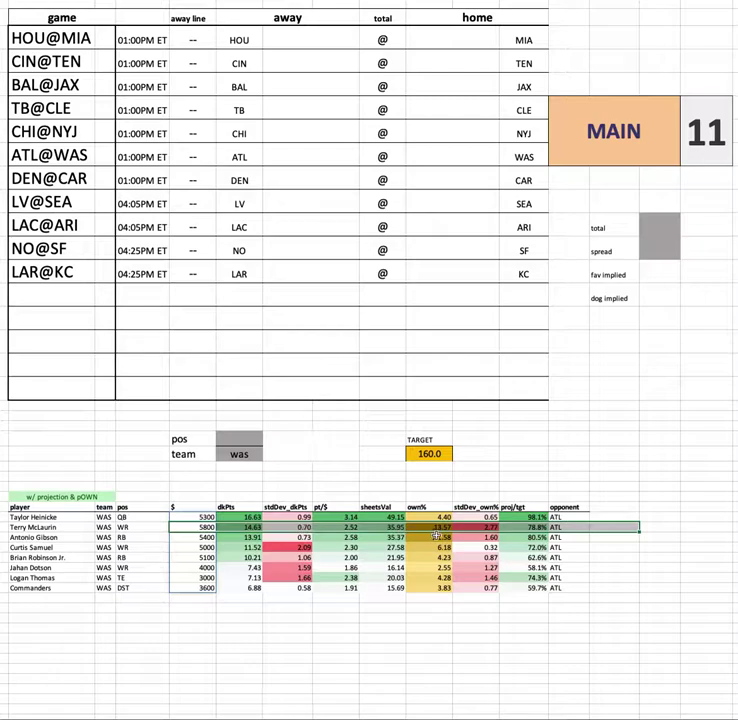
click(631, 514)
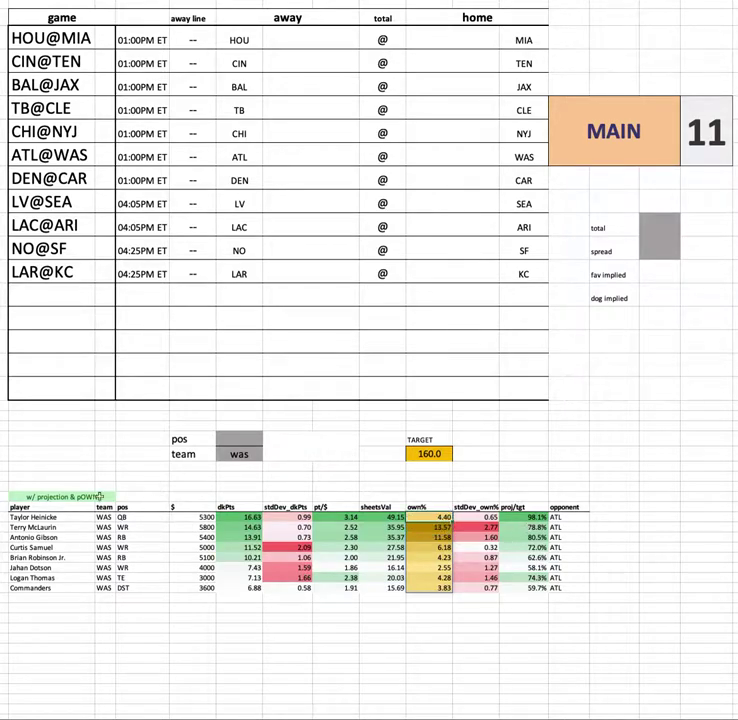
Examine Washington's running backs, comparing the Brian Robinson Jr. and Antonio Gibson rows
click(158, 532)
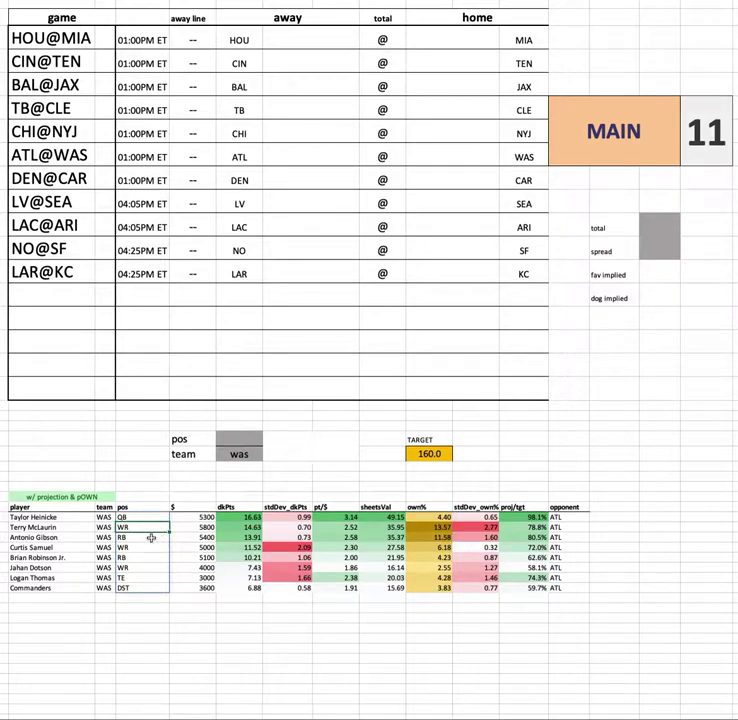
key(Return)
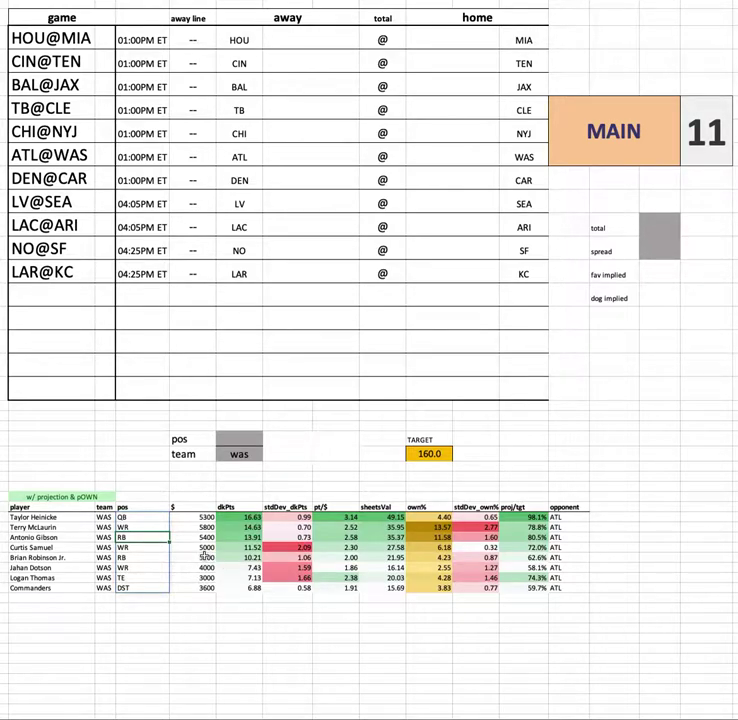
drag(5, 557, 643, 559)
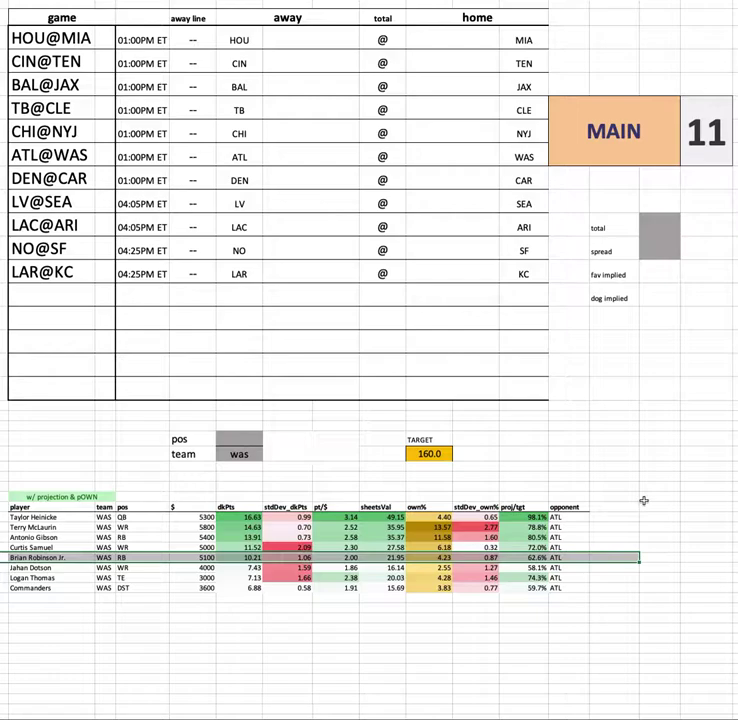
drag(76, 537, 598, 537)
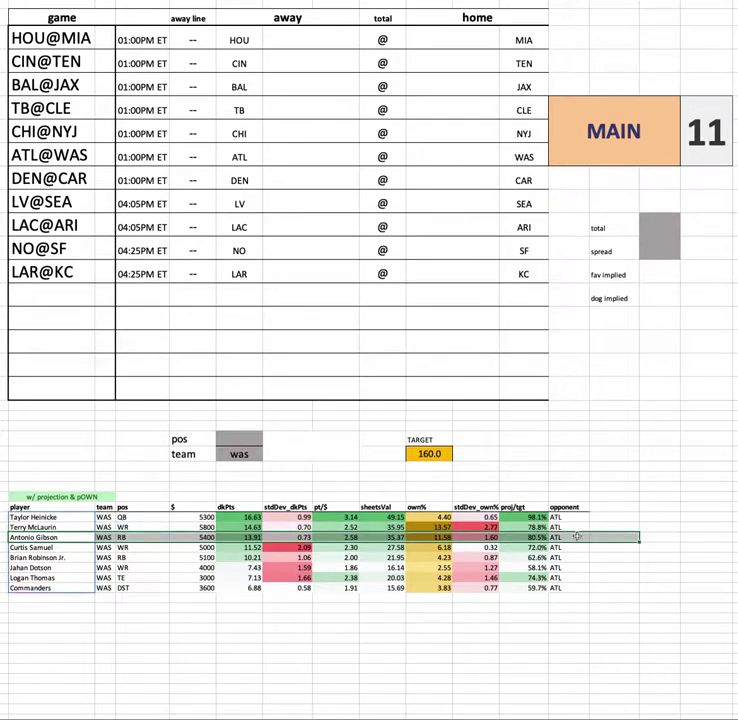
Examine Antonio Gibson's ownership, the Jahan Dotson and Logan Thomas entries, and Curtis Samuel's full row for Washington
click(434, 539)
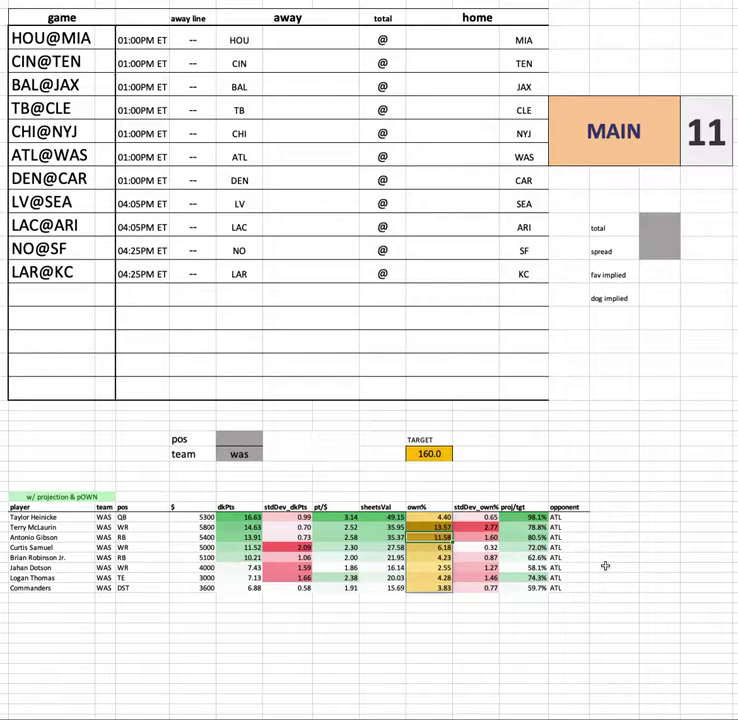
click(22, 567)
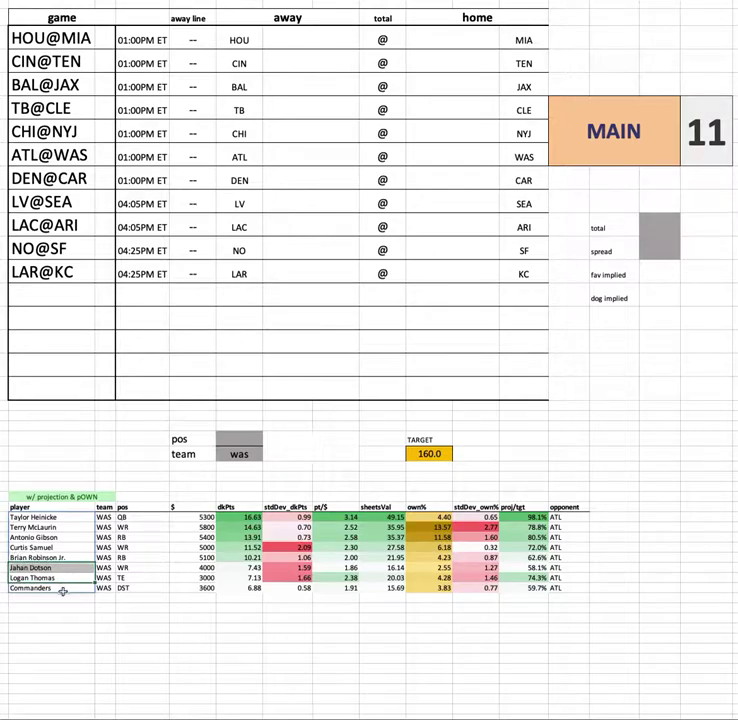
drag(40, 547, 609, 545)
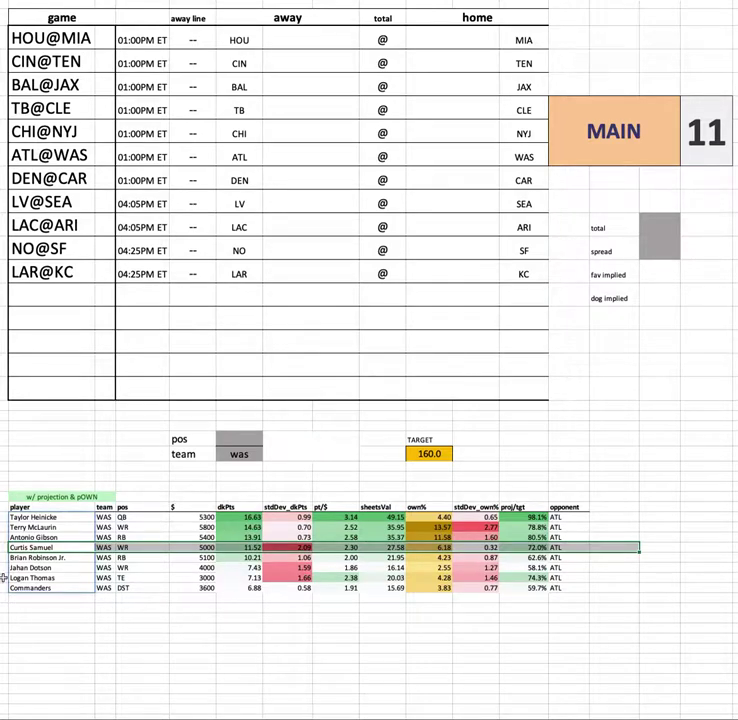
click(30, 547)
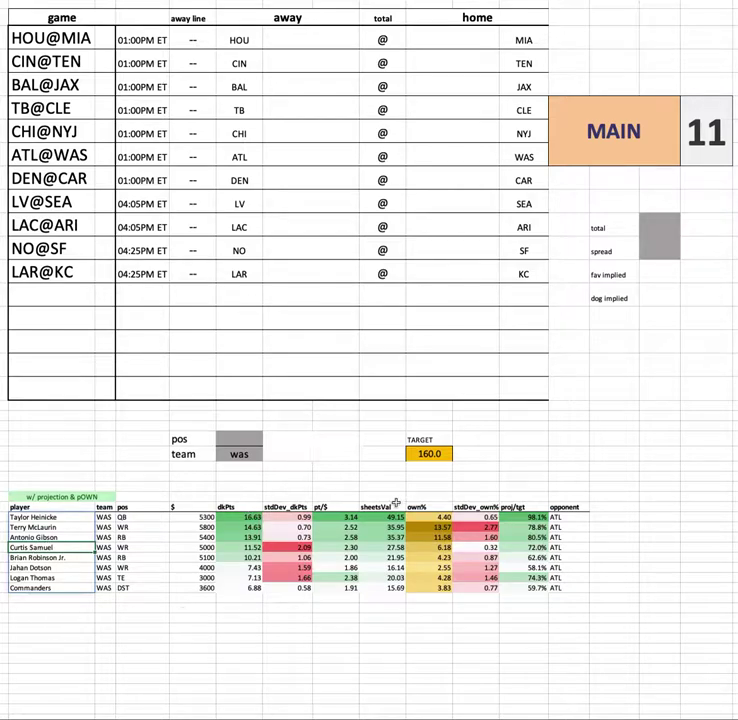
Examine Washington's ownership column, including Terry McLaurin and Logan Thomas, and the Logan Thomas and Commanders DST salaries
drag(436, 516, 437, 586)
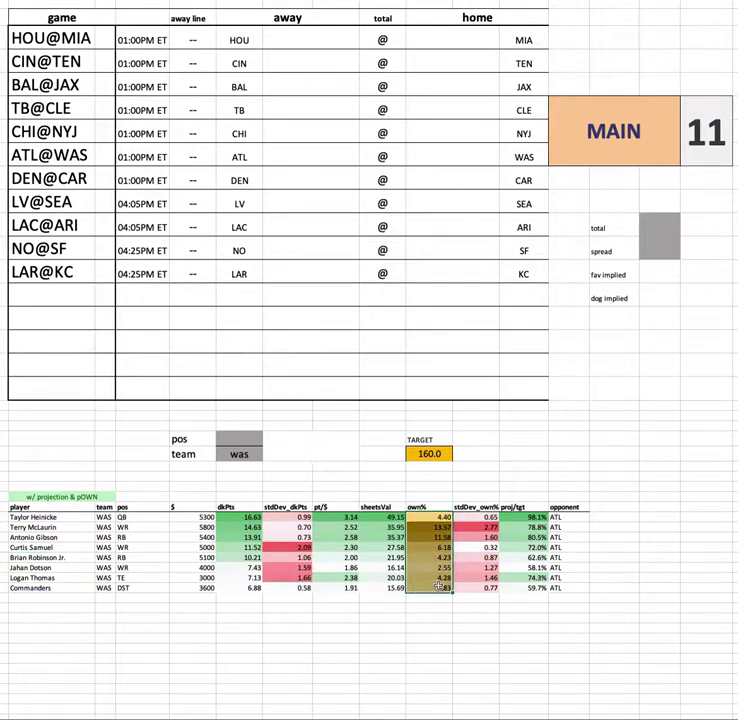
click(433, 520)
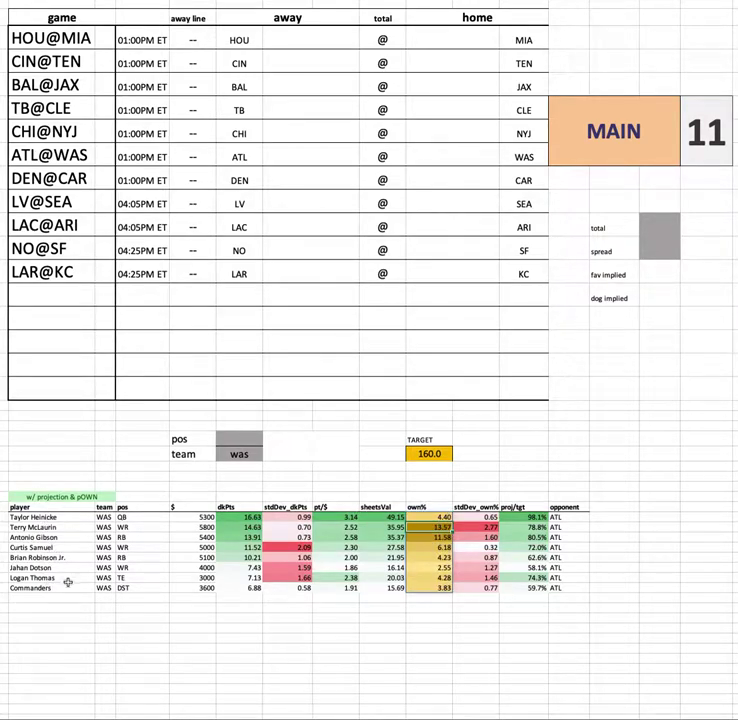
click(430, 577)
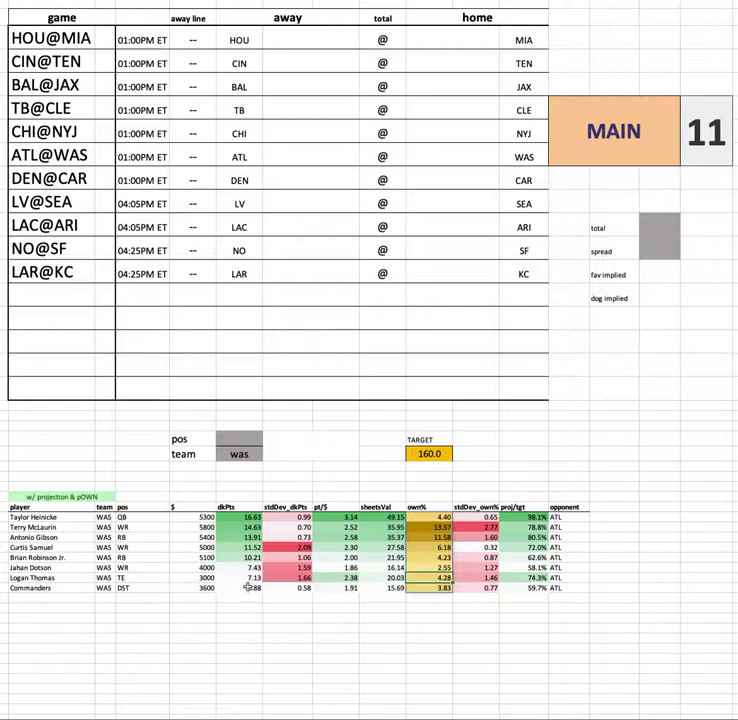
drag(200, 587, 200, 516)
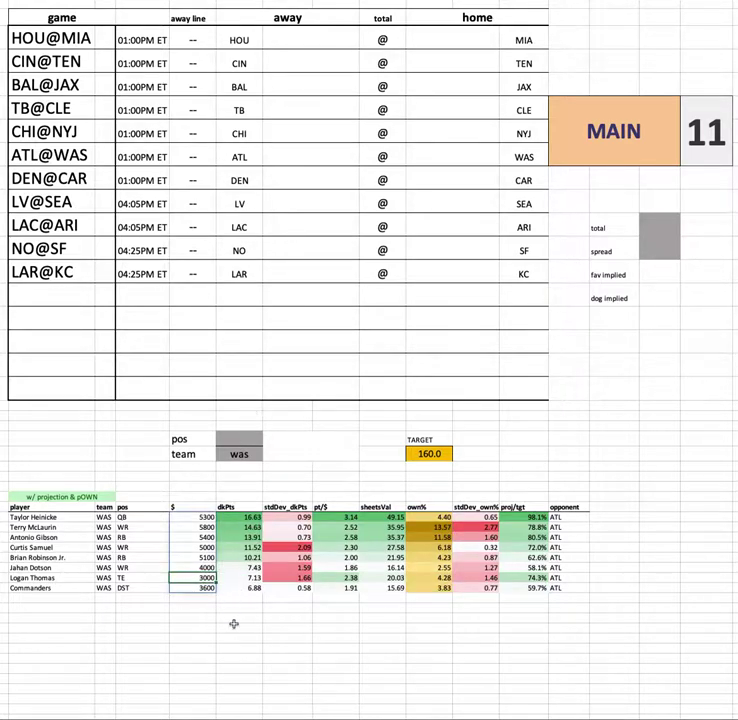
click(202, 588)
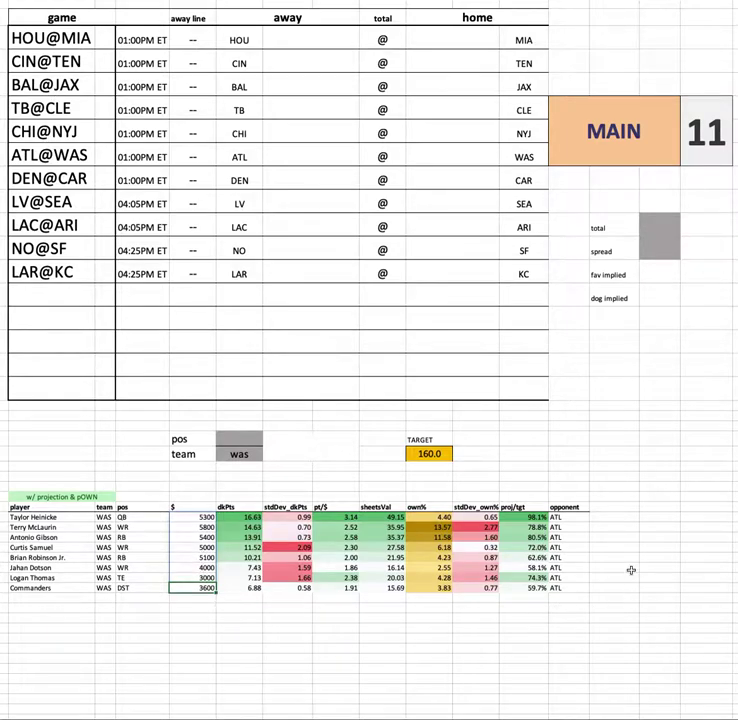
Set the team filter to den and examine Denver's player table, Russell Wilson's row and the DEN@CAR game
click(256, 452)
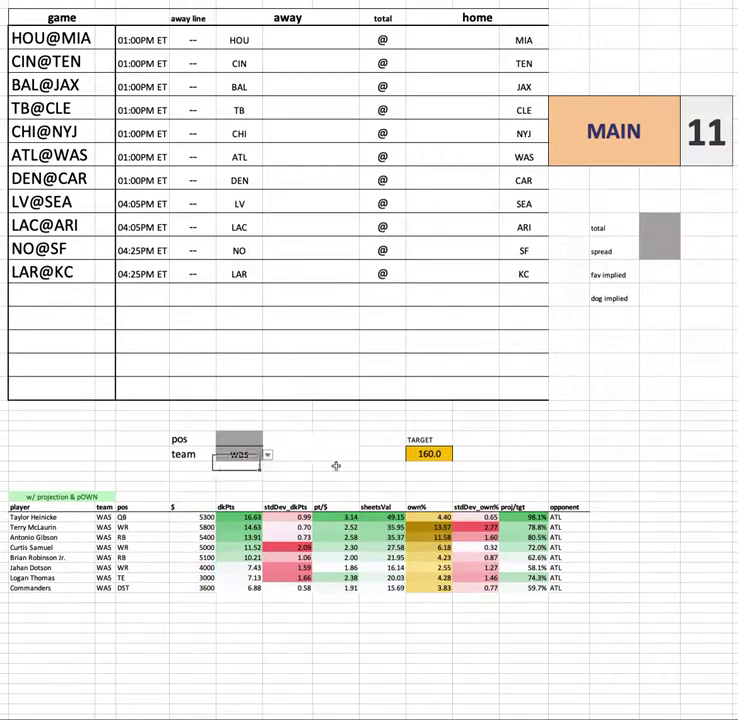
text(den)
key(Return)
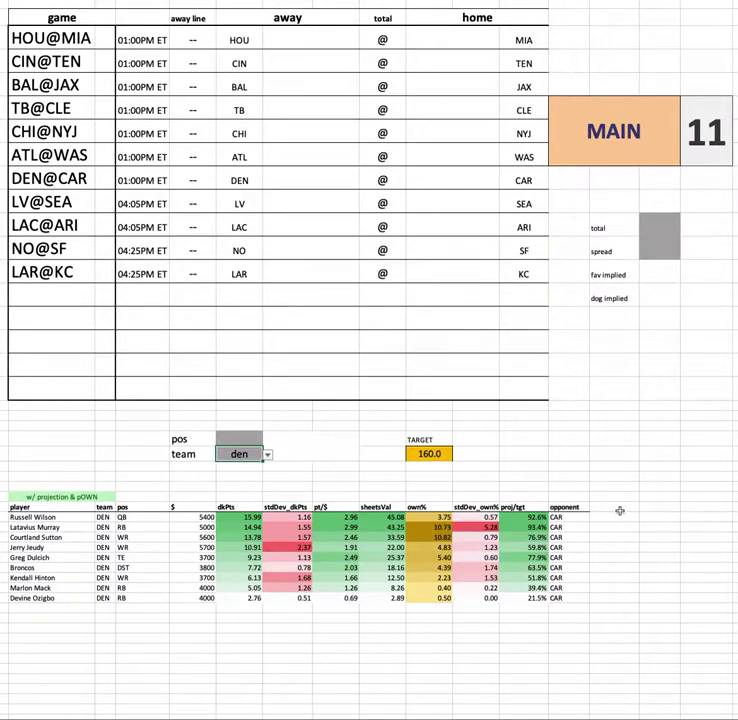
drag(622, 494, 14, 606)
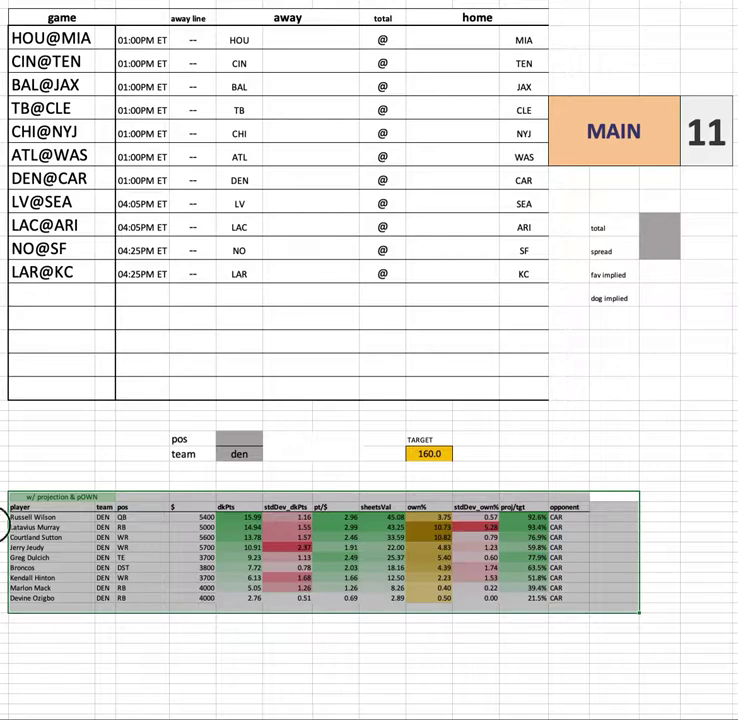
click(5, 523)
drag(12, 516, 612, 520)
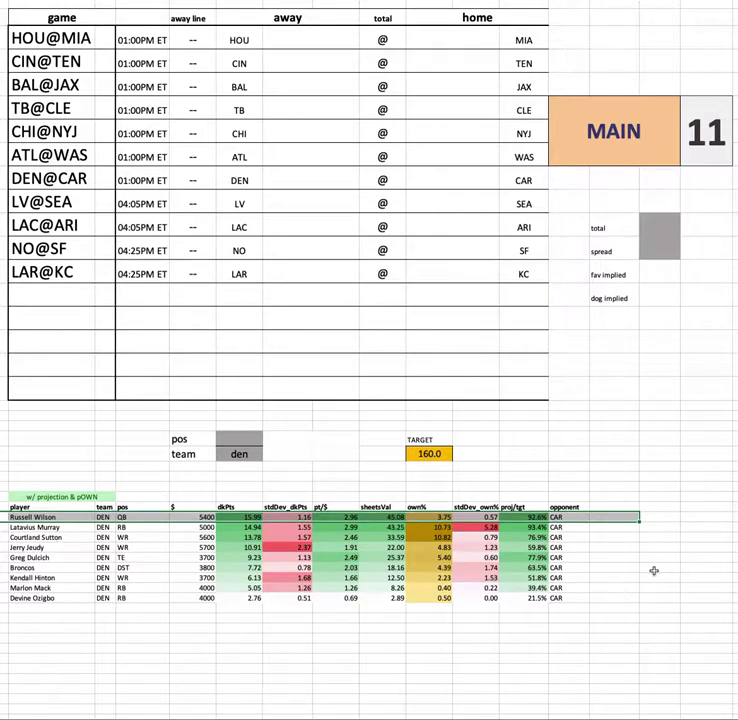
click(84, 180)
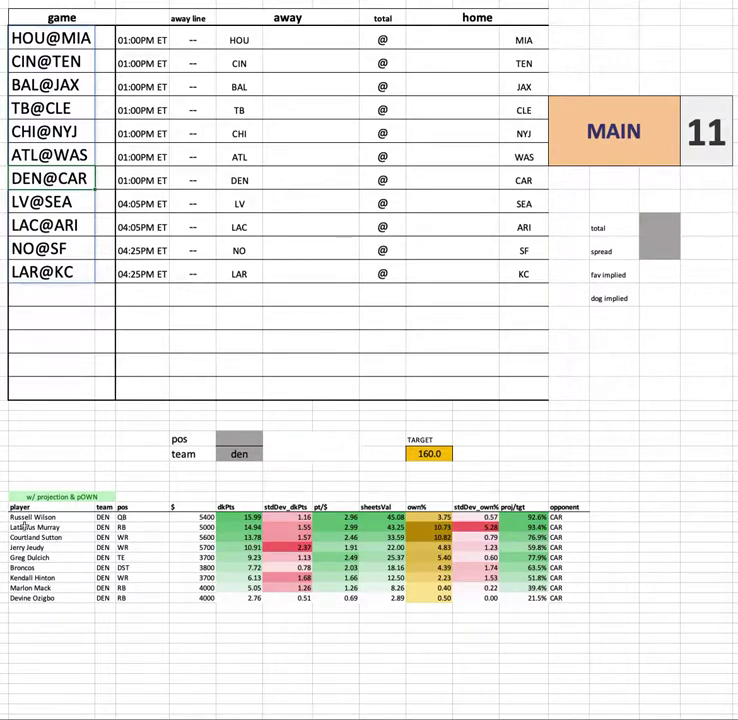
Compare Denver's running backs across the Latavius Murray, Devine Ozigbo and Marlon Mack rows
drag(14, 527, 639, 527)
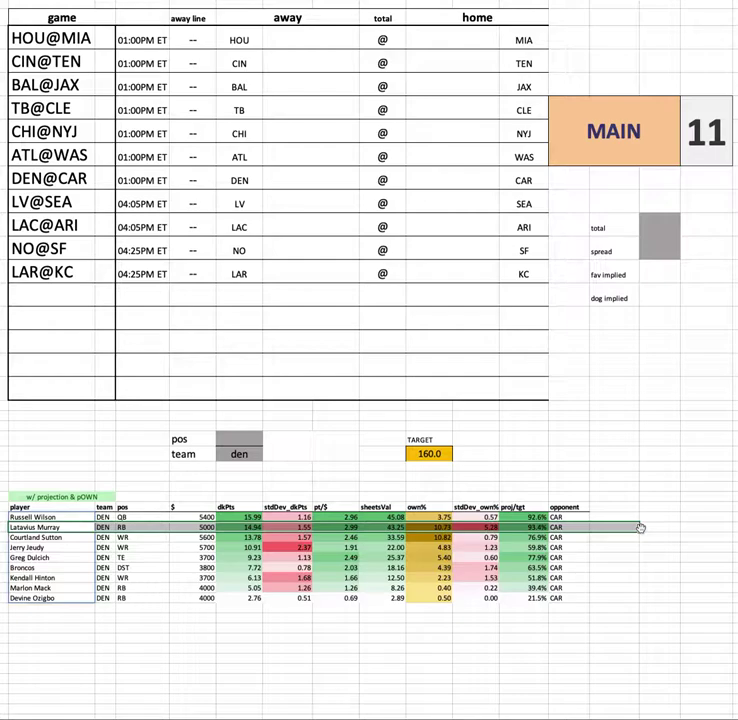
click(54, 597)
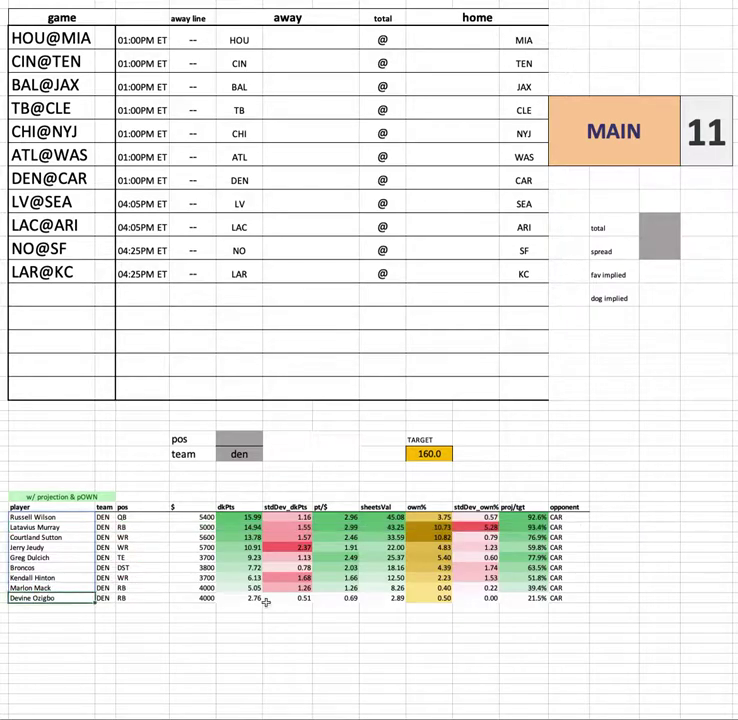
drag(603, 600, 5, 600)
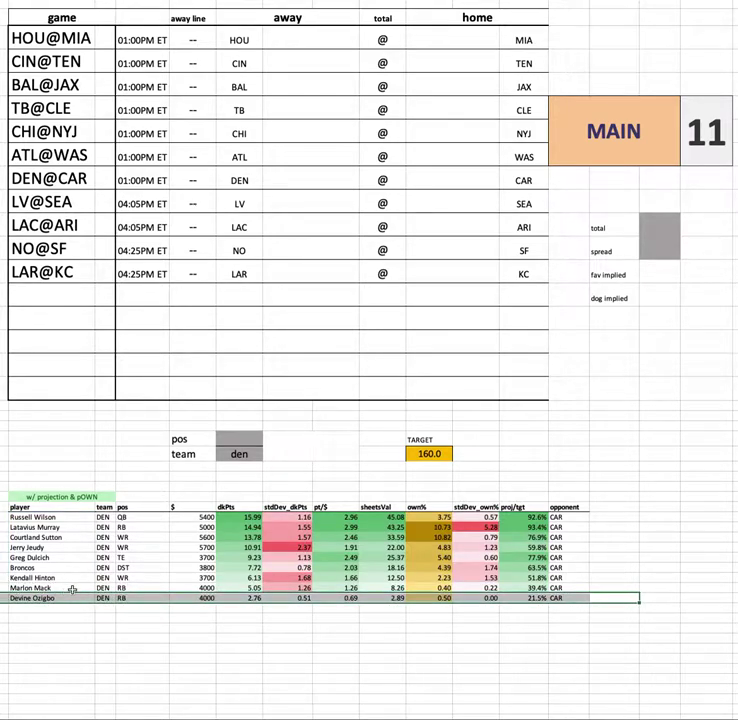
drag(50, 586, 620, 589)
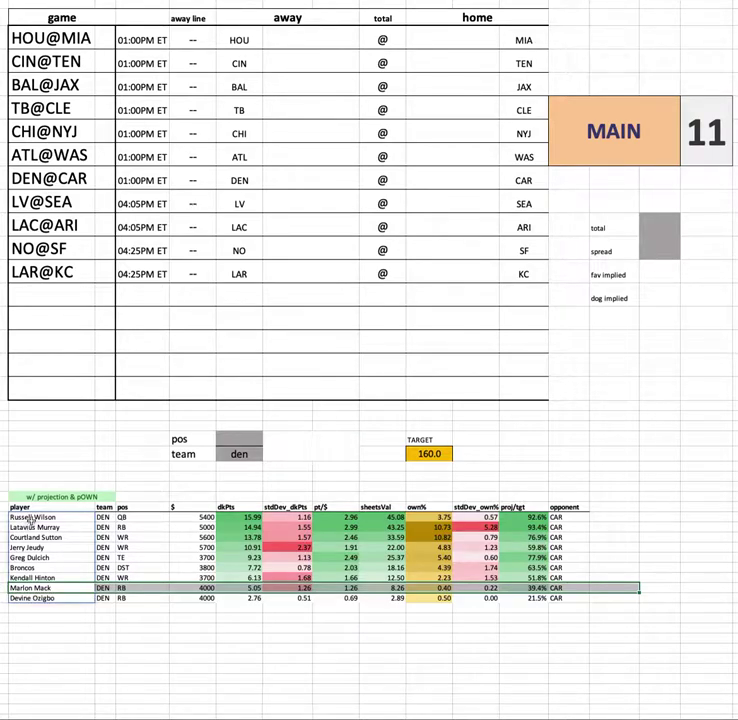
drag(133, 527, 590, 524)
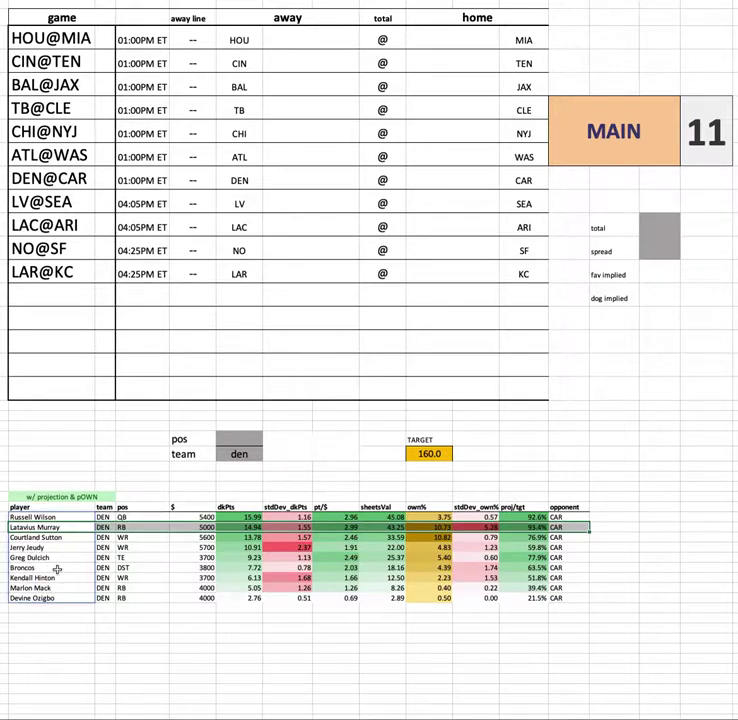
Compare Denver's wide receivers across the Jerry Jeudy, Kendall Hinton and Courtland Sutton rows
drag(53, 548, 609, 549)
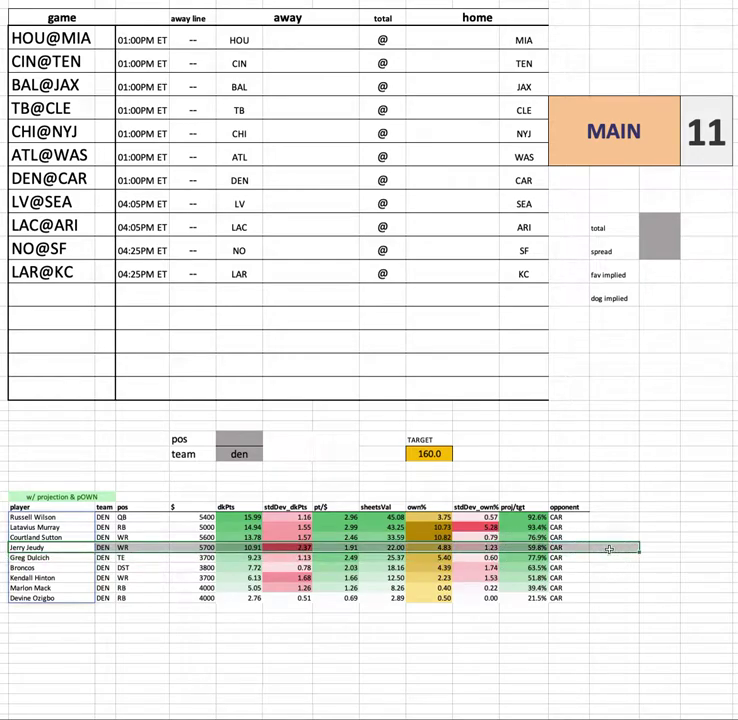
click(92, 578)
drag(396, 577, 596, 580)
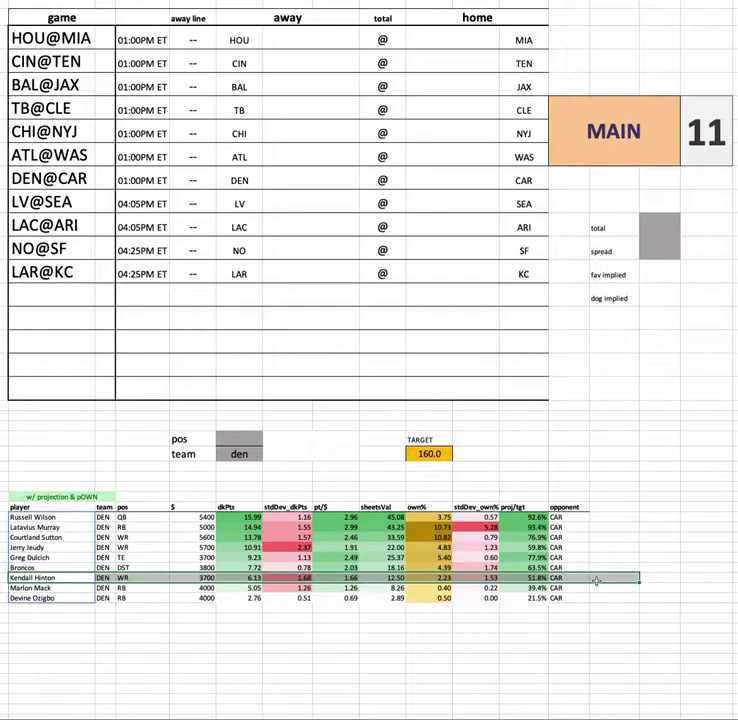
drag(38, 537, 689, 535)
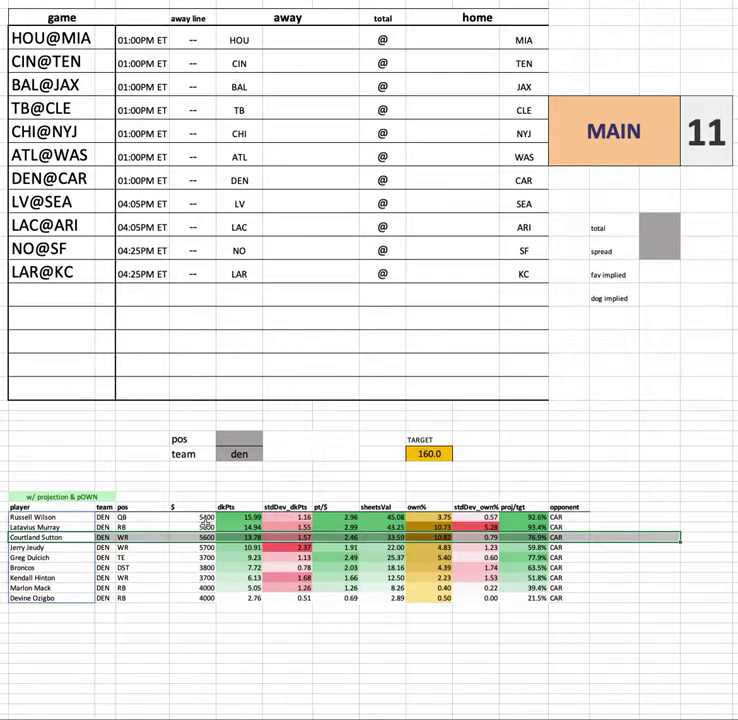
Examine the salaries of Denver's top players and return to Latavius Murray's full row
click(207, 537)
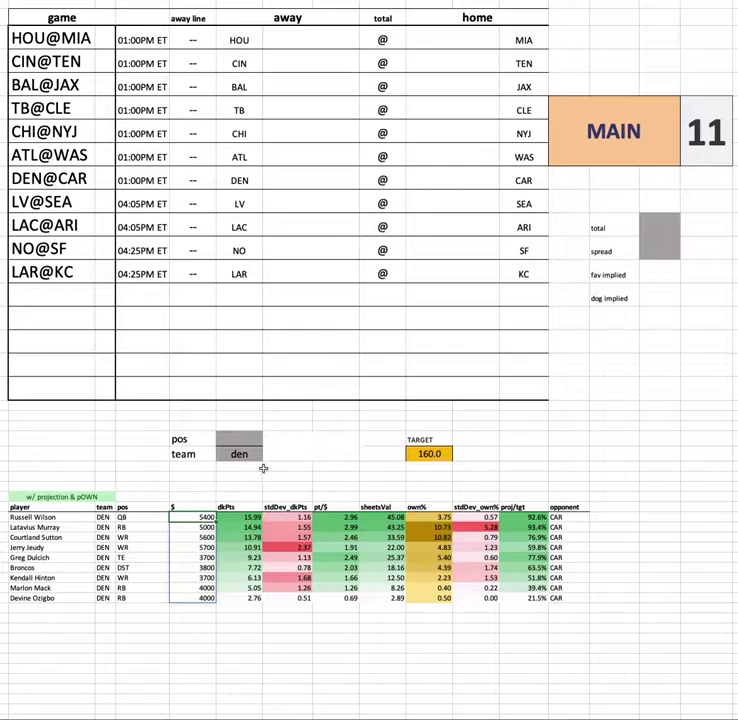
drag(20, 517, 103, 598)
drag(490, 548, 633, 529)
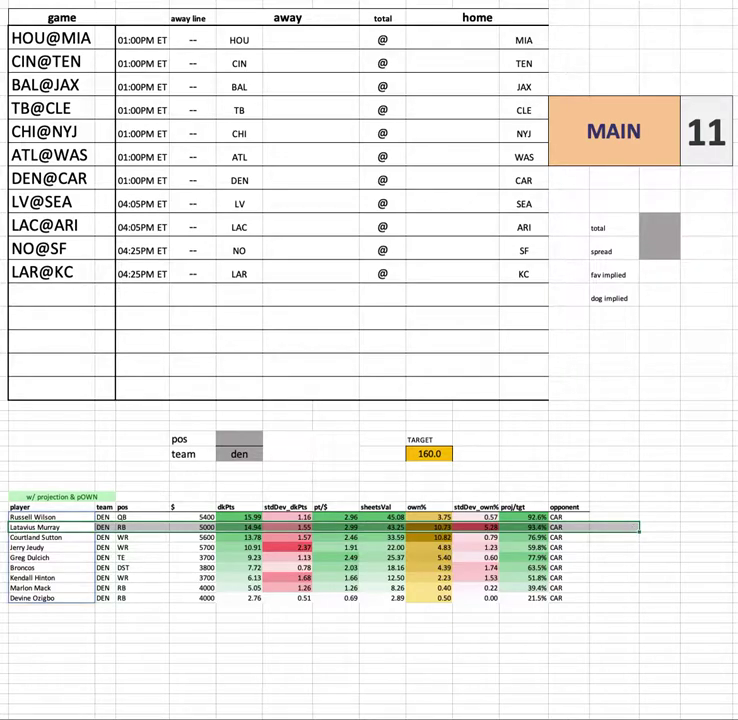
Set the team filter to car and examine Carolina's DJ Moore, Sam Darnold and D'Onta Foreman entries
click(250, 456)
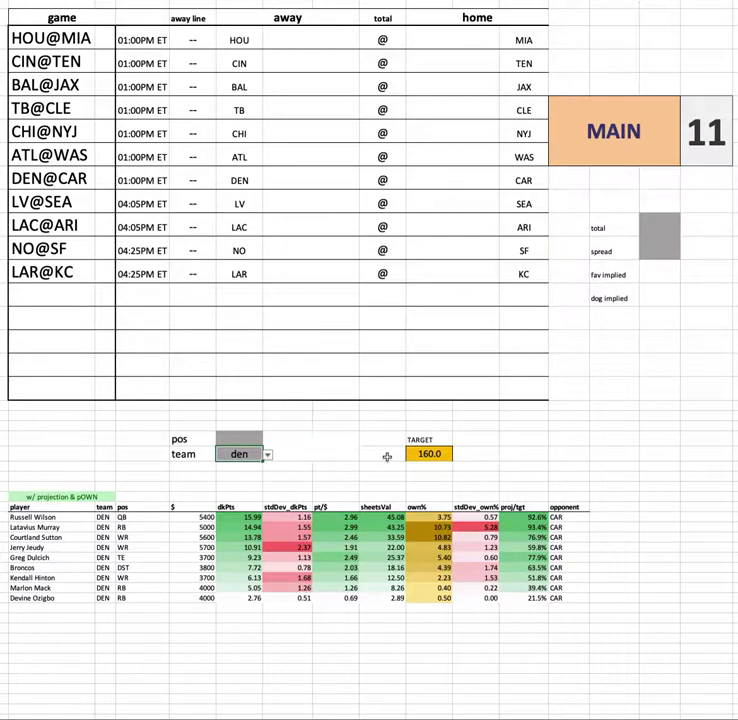
text(car)
key(Return)
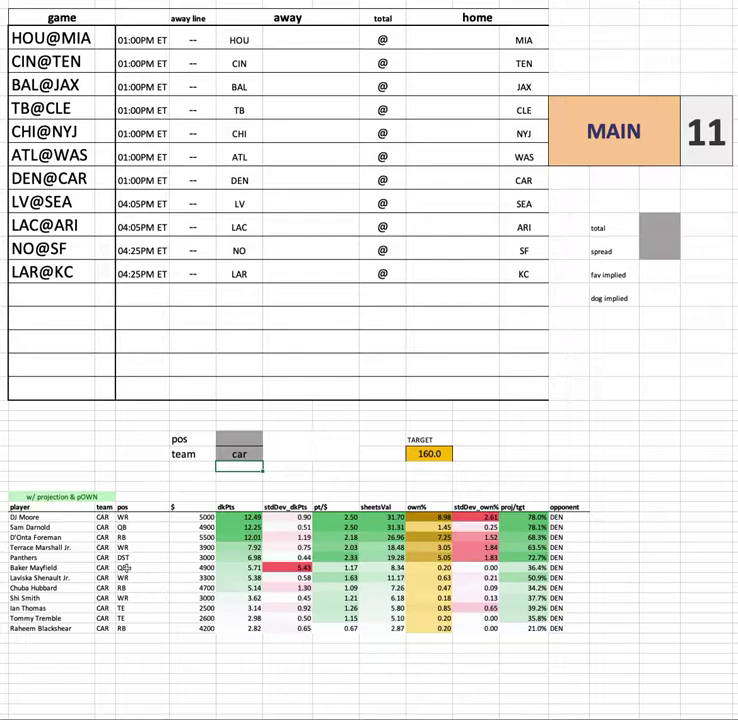
click(57, 524)
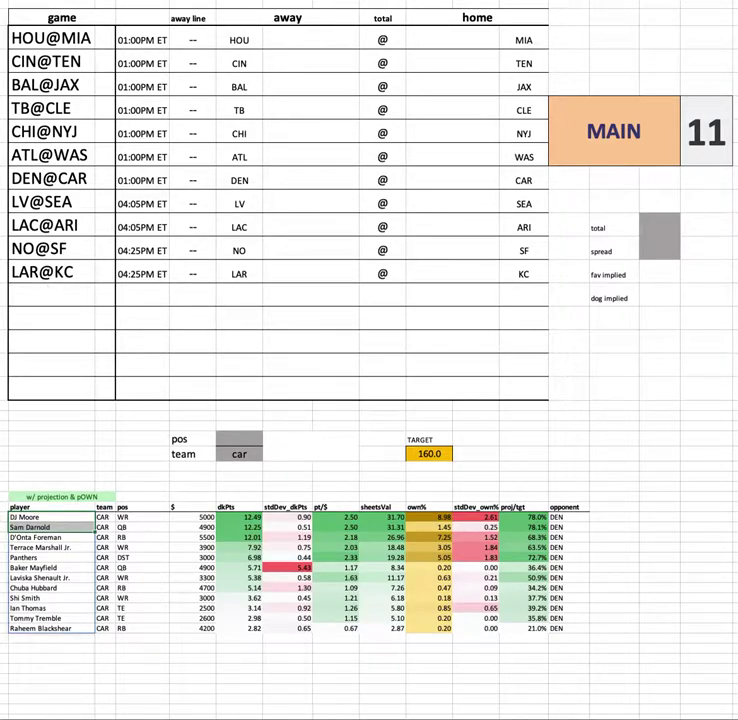
drag(35, 548, 596, 537)
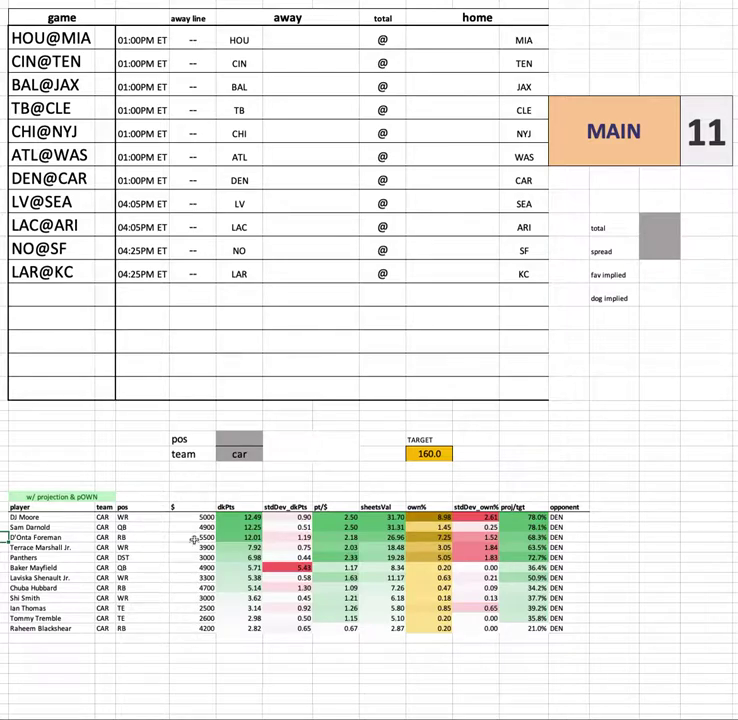
Examine the Panthers DST row with its pt/$ and sheetsVal, and Terrace Marshall Jr.'s row and salary
drag(199, 557, 586, 557)
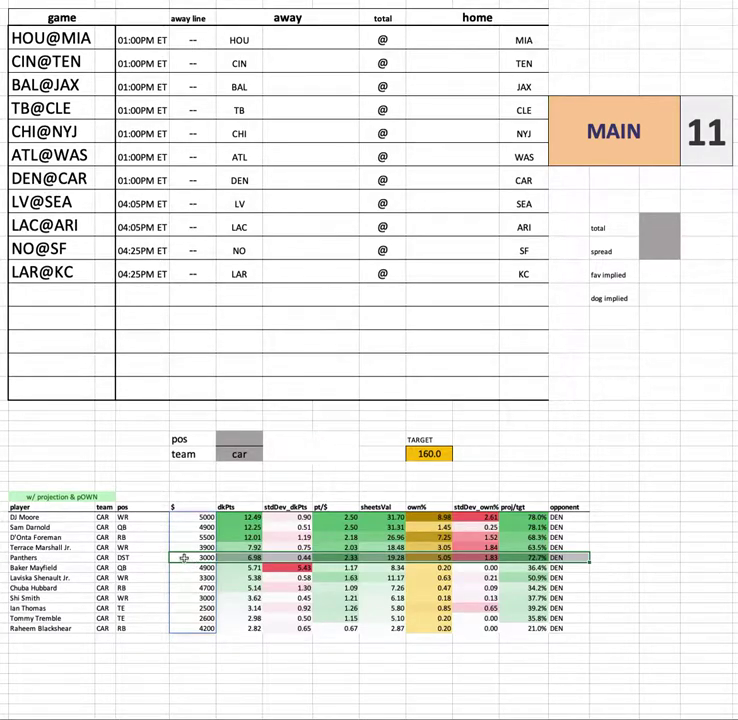
click(347, 558)
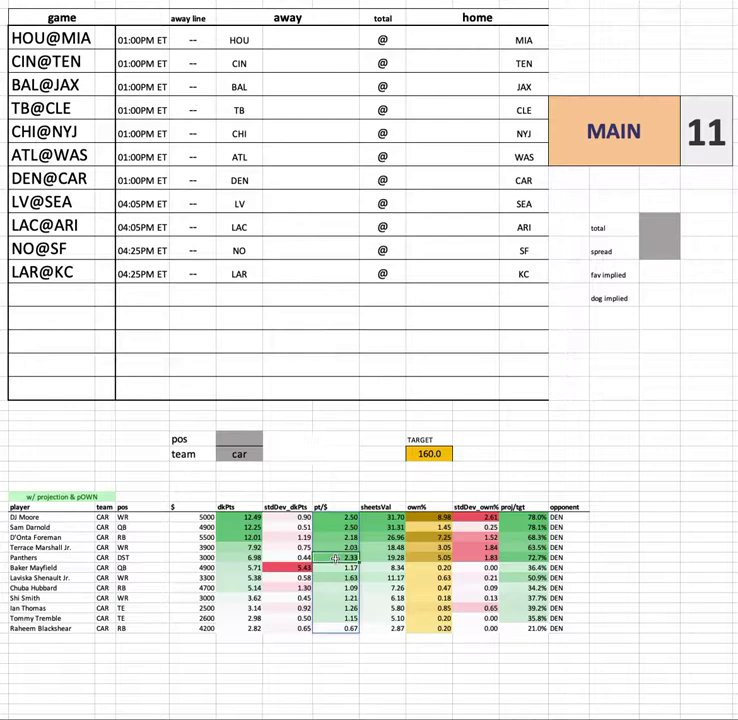
drag(383, 547, 383, 628)
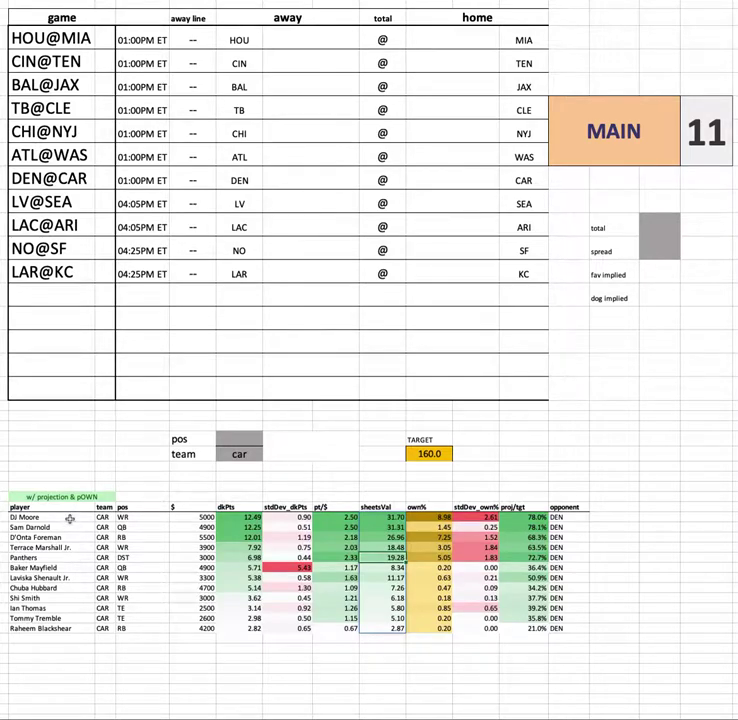
drag(77, 547, 583, 547)
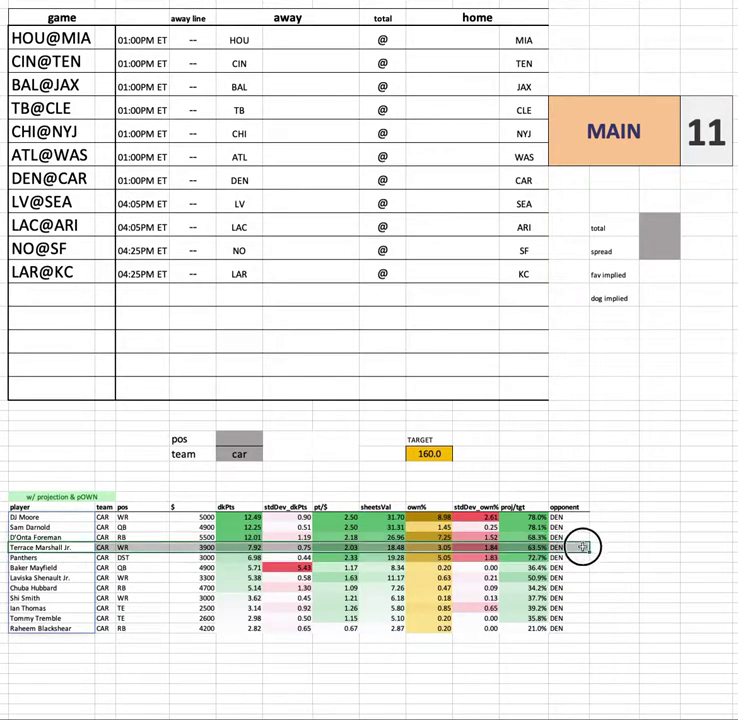
click(201, 539)
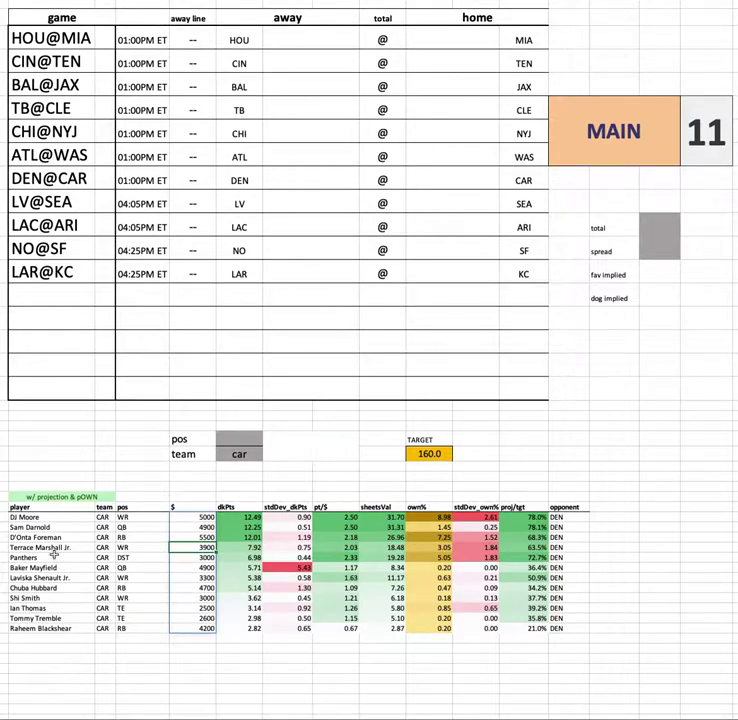
Examine Carolina's complete player table from DJ Moore down to Raheem Blackshear
click(52, 518)
key(ctrl+shift+Down)
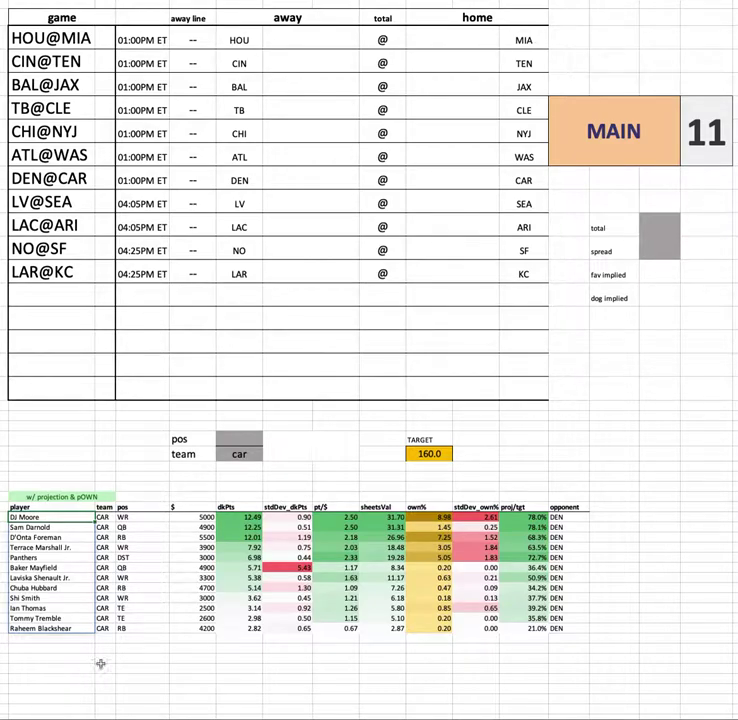
drag(615, 648, 5, 486)
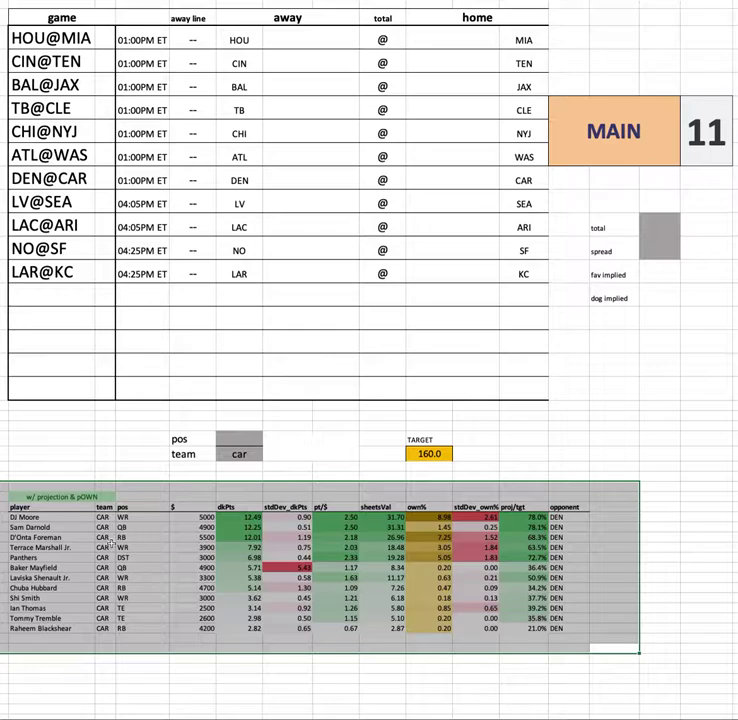
Set the team filter to lv and examine the salaries of Derek Carr and Davante Adams
click(178, 548)
key(ctrl+shift+Down)
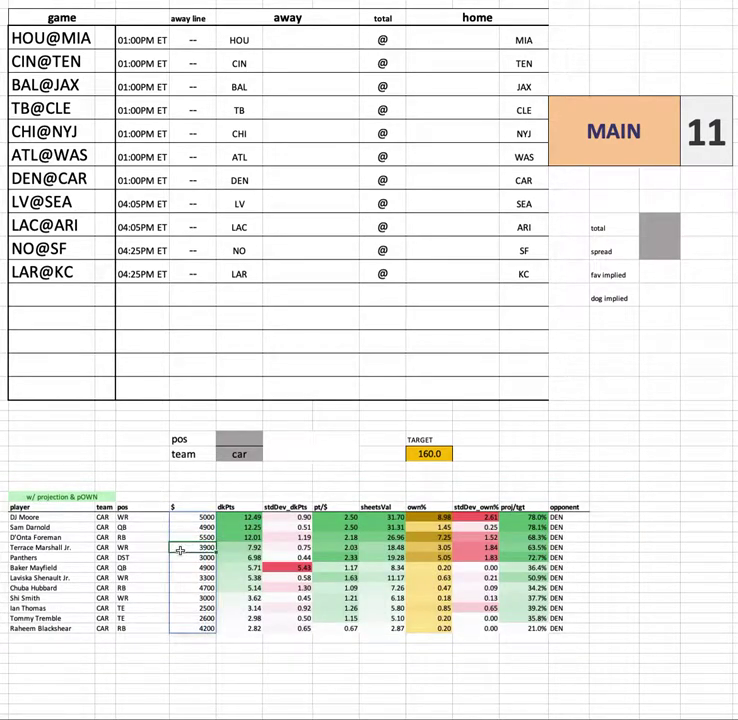
click(226, 452)
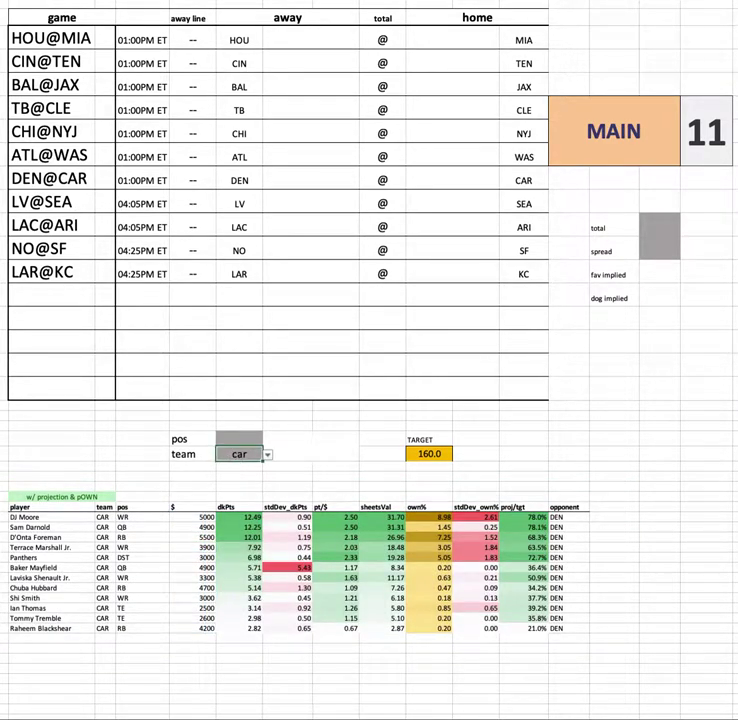
text(lv)
key(Return)
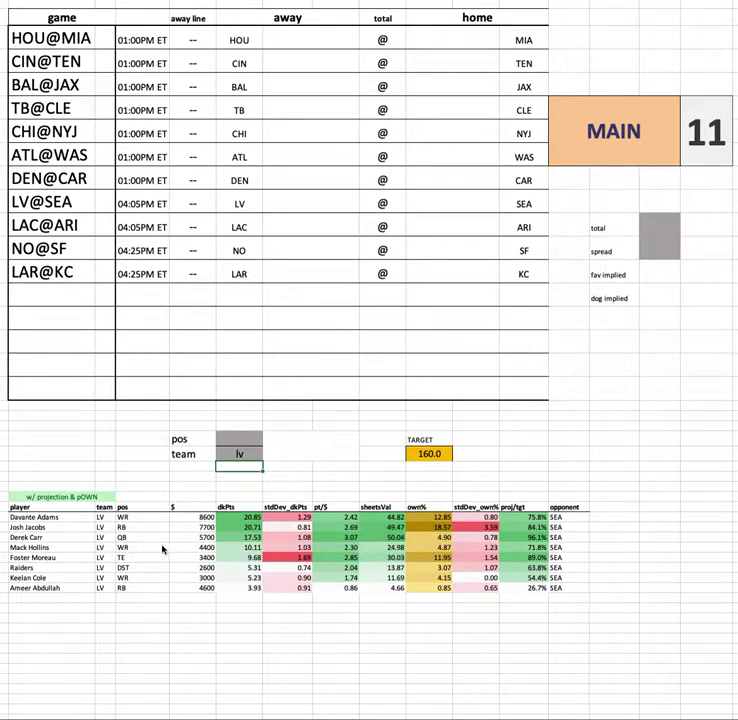
click(196, 537)
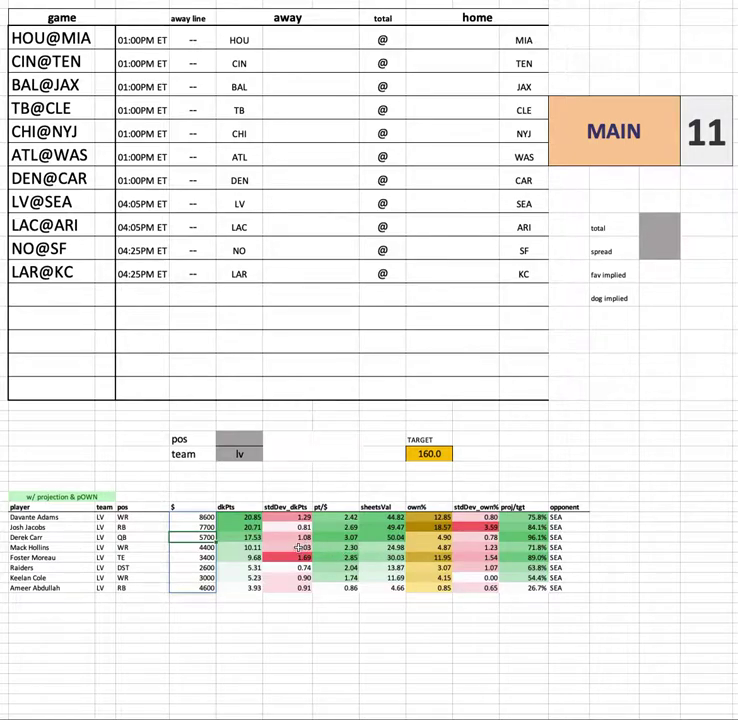
click(197, 517)
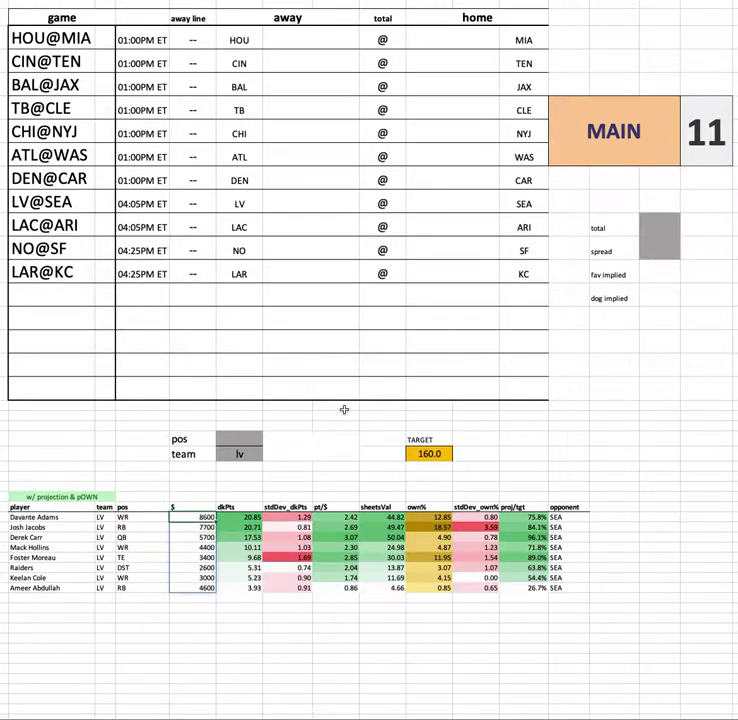
Examine the LV@SEA game entry, the Keelan Cole, Davante Adams and Josh Jacobs entries, and Mack Hollins' position and salary
click(49, 202)
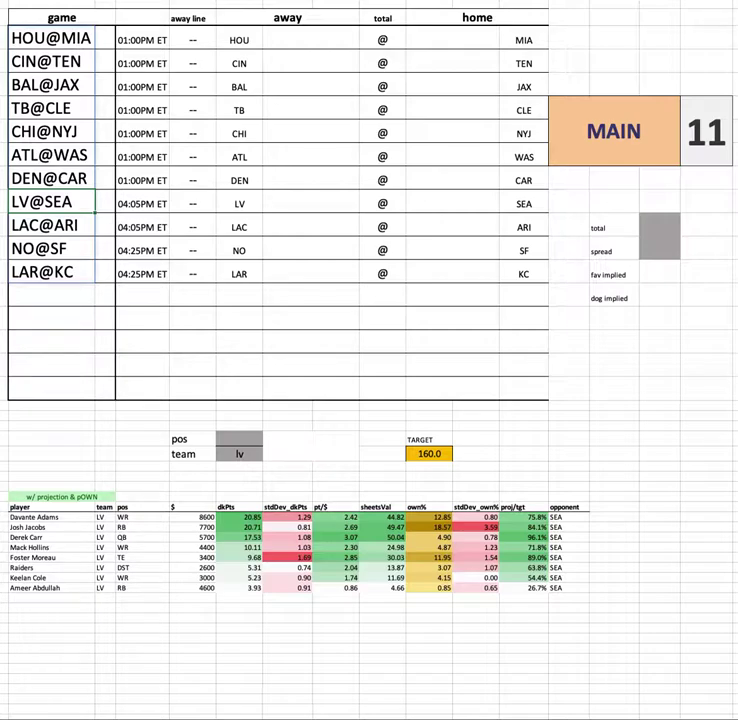
click(30, 578)
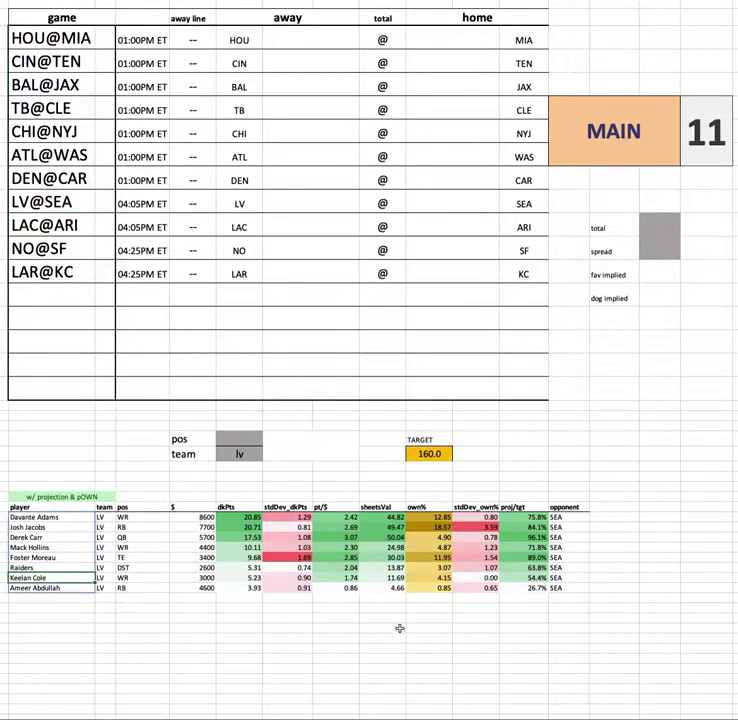
click(70, 519)
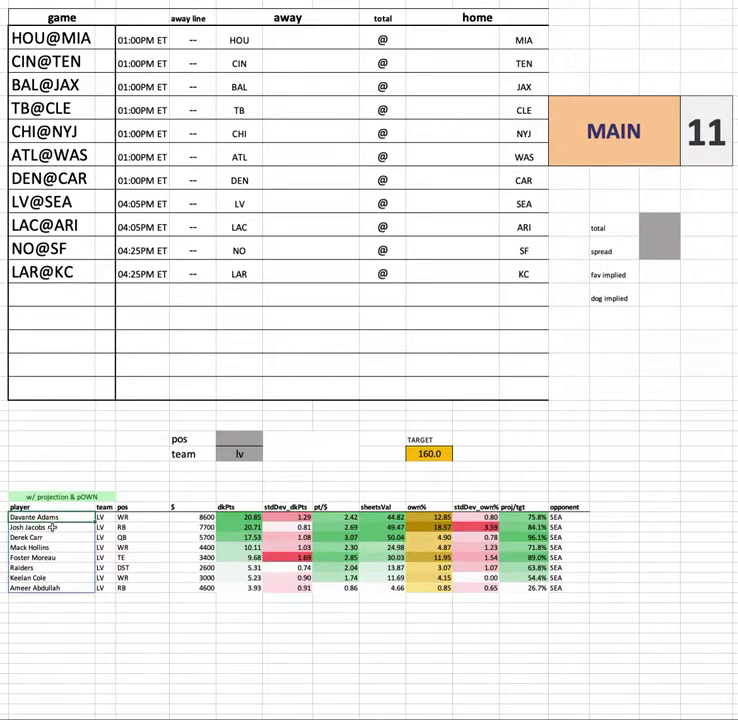
shift+click(51, 528)
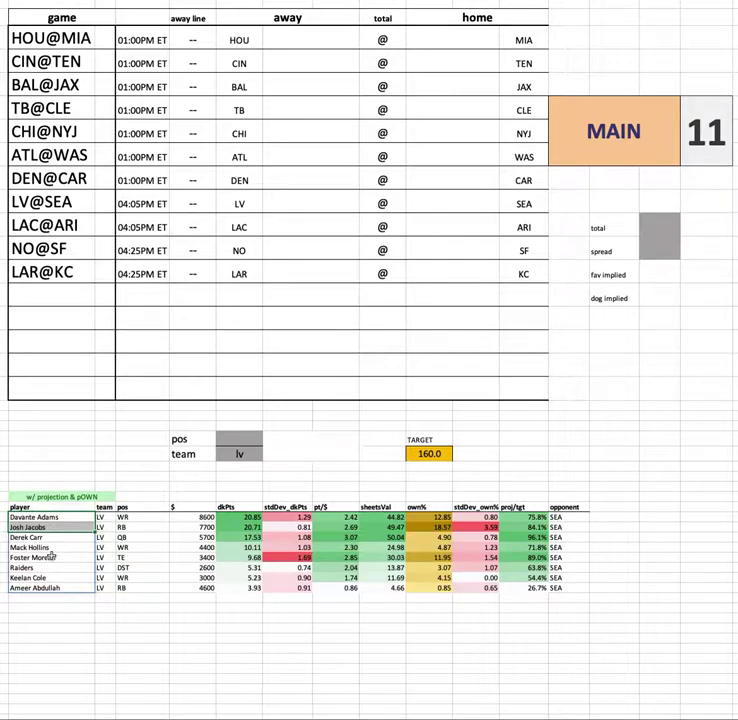
click(55, 547)
shift+click(186, 546)
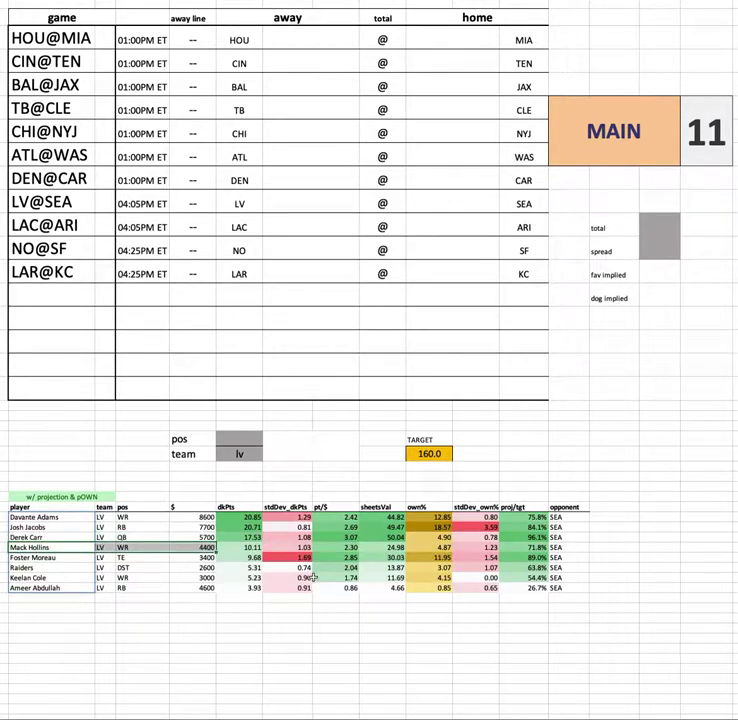
Examine Foster Moreau's full row and compare his own% with that of the Raiders' top players
click(52, 557)
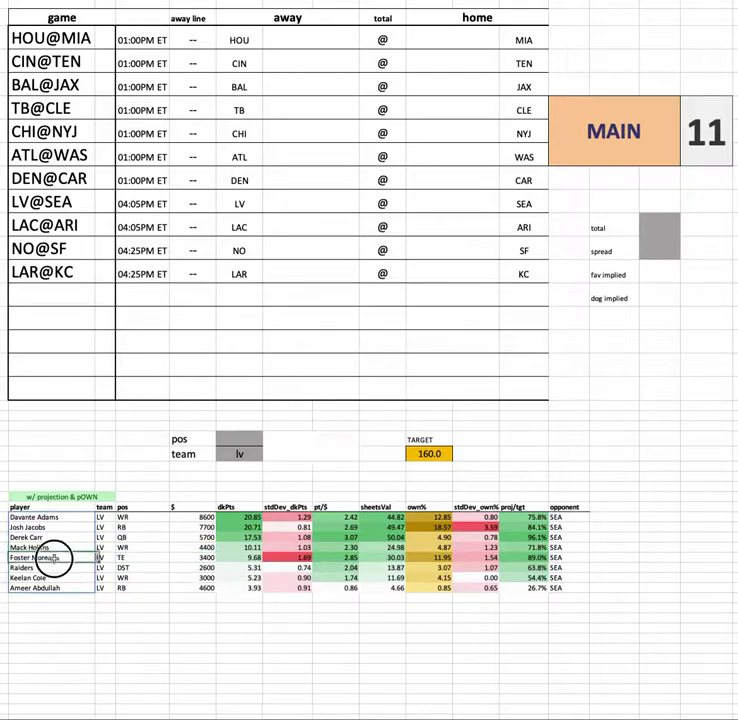
drag(52, 557, 592, 557)
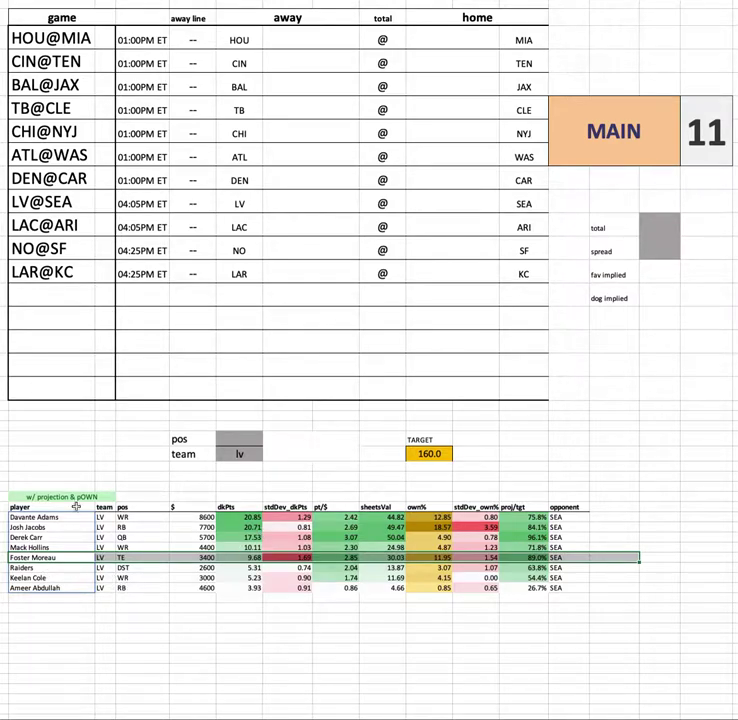
click(441, 566)
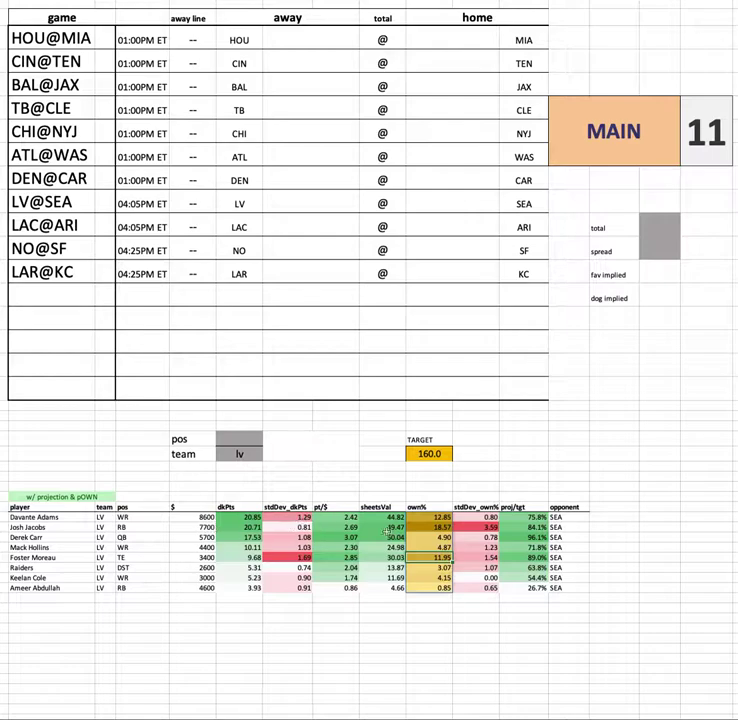
click(444, 527)
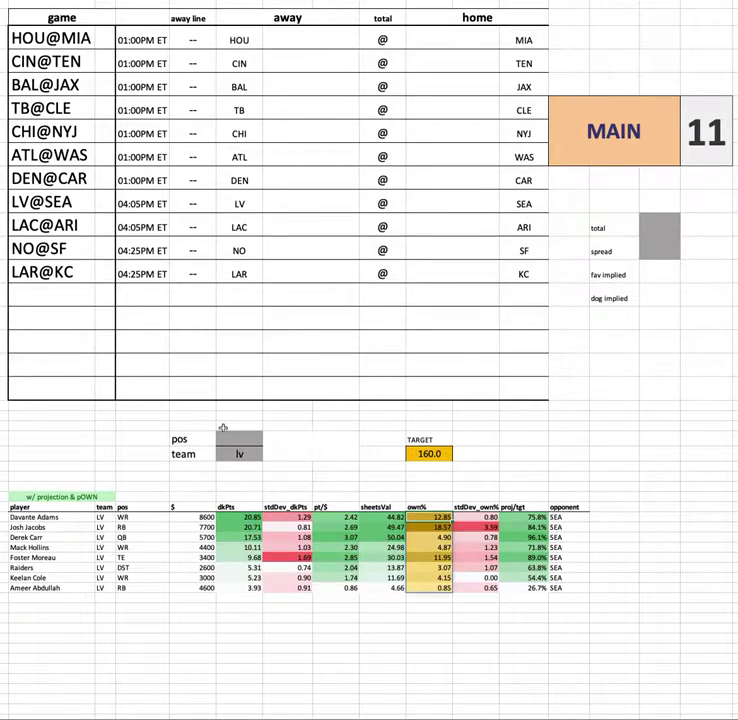
Examine Josh Jacobs' salary against his own% within the Raiders table
drag(195, 517, 195, 588)
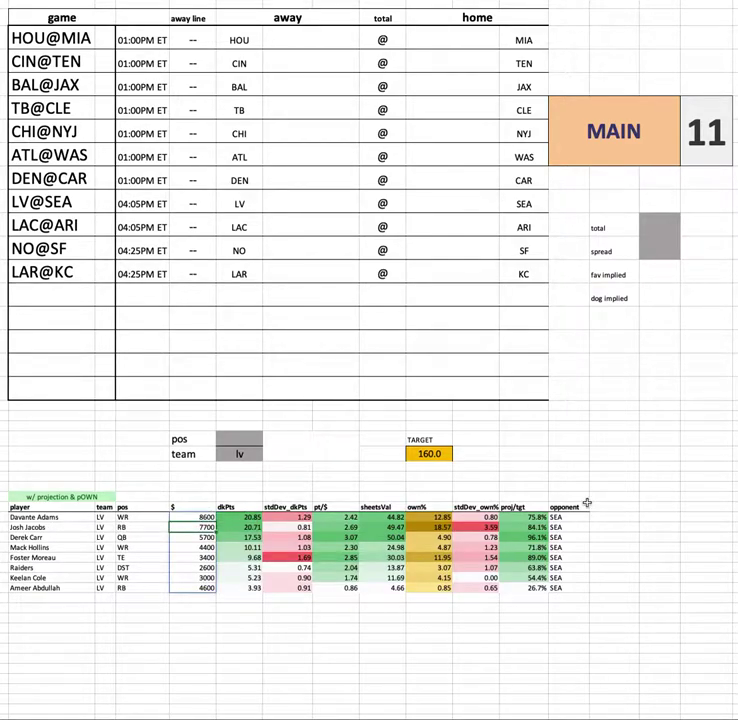
drag(430, 517, 430, 588)
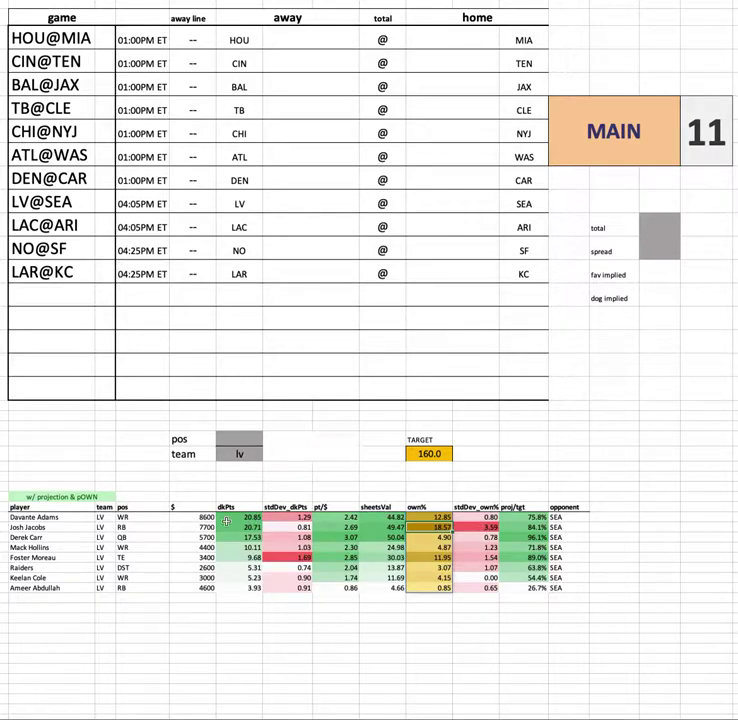
drag(186, 523, 440, 526)
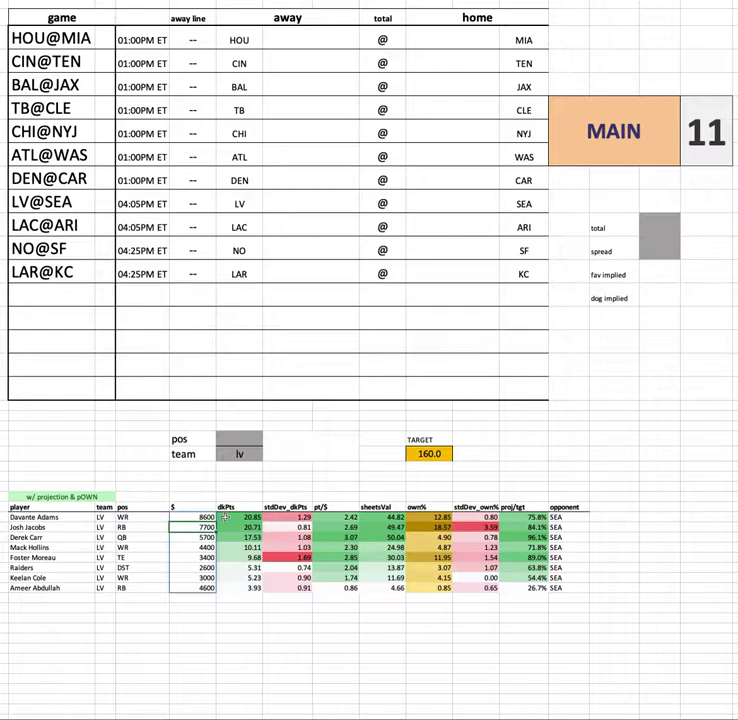
drag(240, 517, 240, 588)
drag(429, 517, 429, 588)
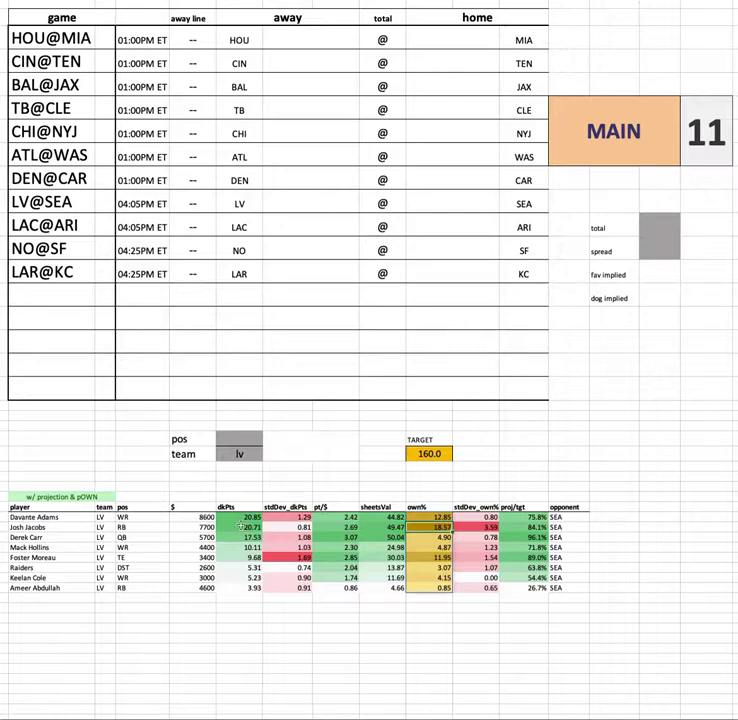
Set the team filter to sea and examine Geno Smith's salary in the Seattle table
click(239, 453)
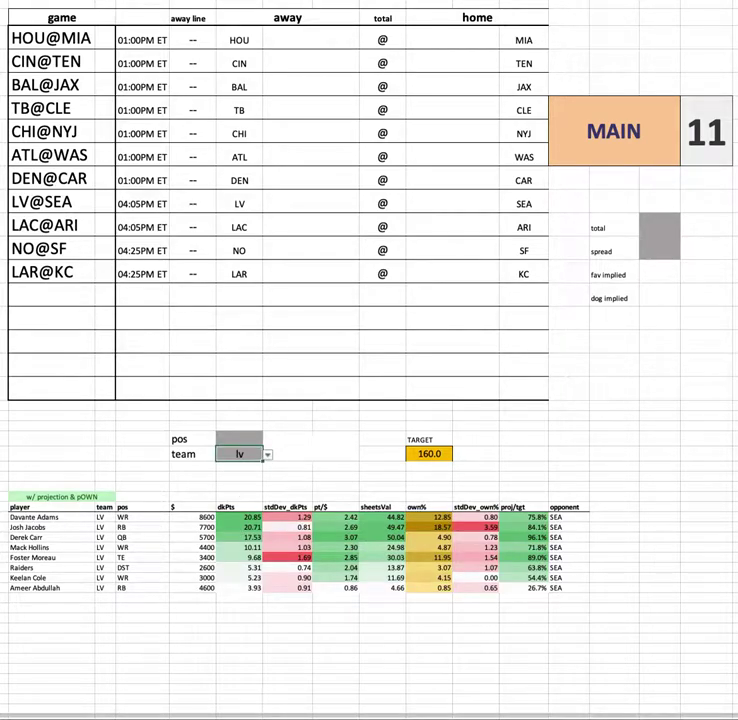
click(267, 455)
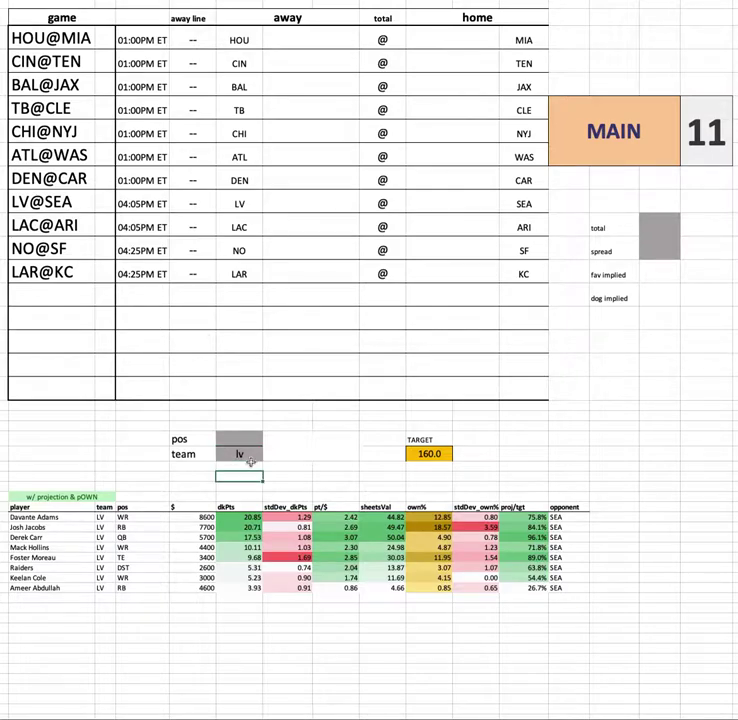
click(239, 474)
text(sea)
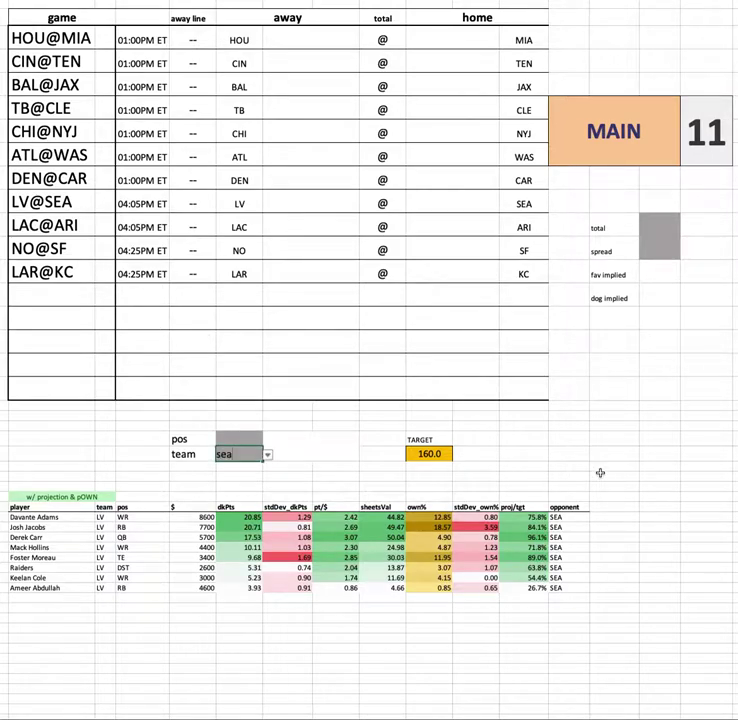
key(Return)
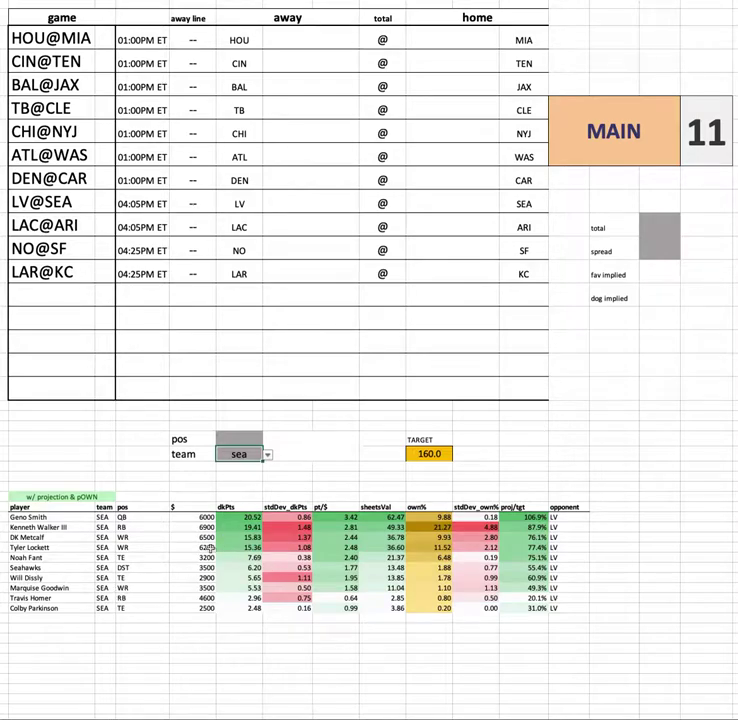
drag(194, 517, 194, 608)
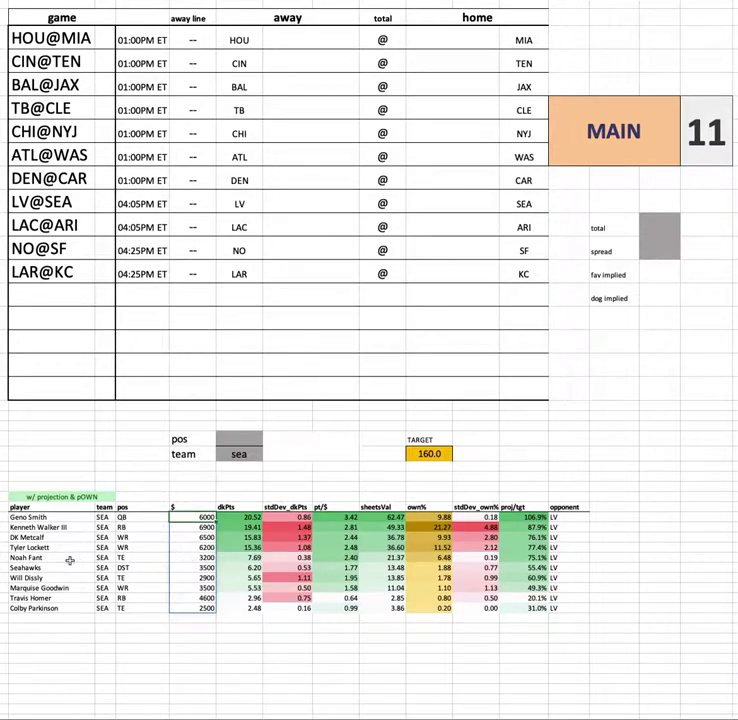
Examine Noah Fant's row, the own% of Kenneth Walker III, DK Metcalf and Tyler Lockett, and Walker's full row
drag(66, 557, 573, 562)
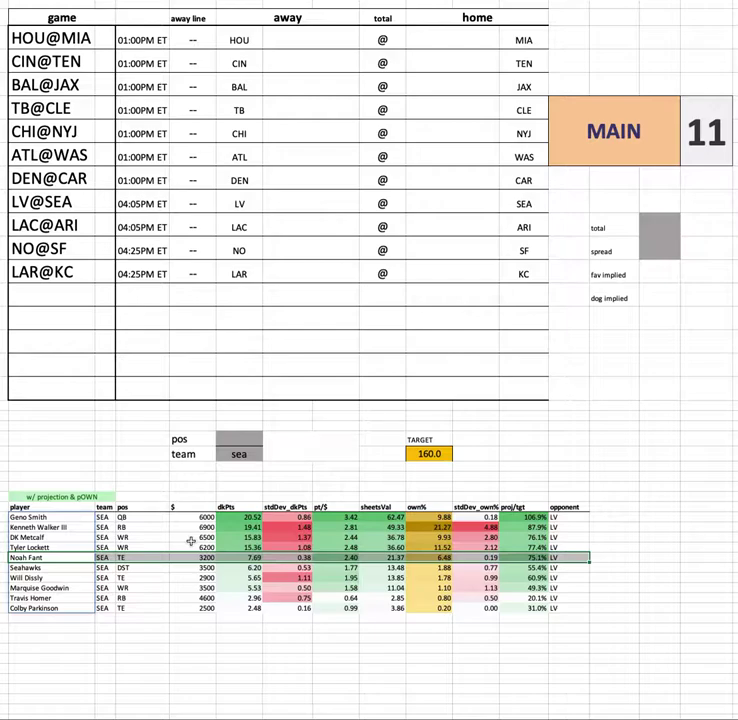
drag(431, 524, 430, 545)
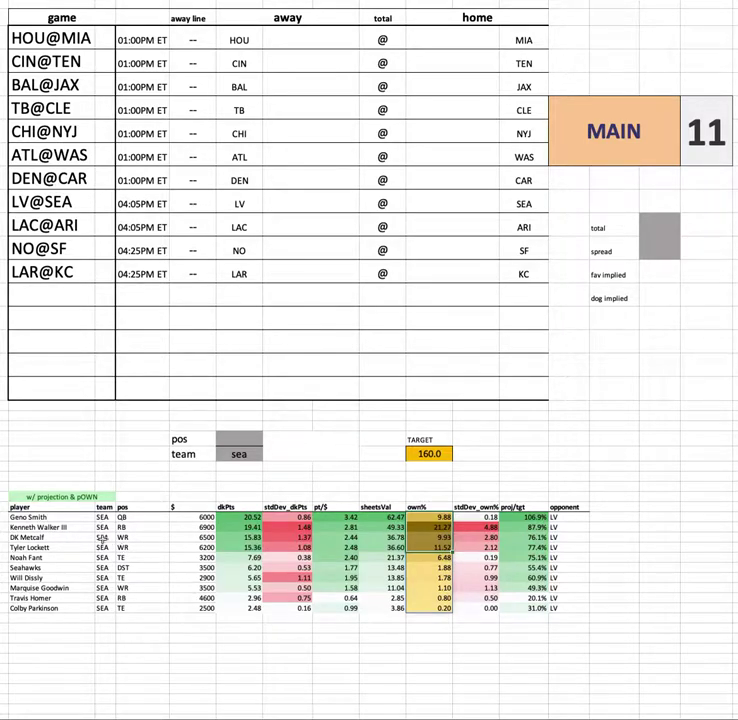
click(62, 527)
drag(62, 527, 643, 529)
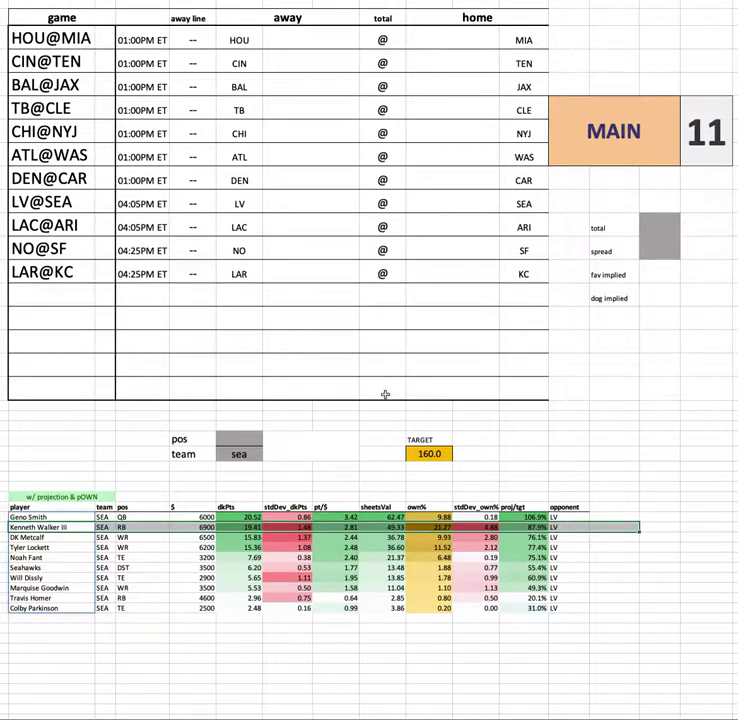
Set the team filter to lac and examine the Chargers list from Austin Ekeler to Richard Rodgers and Justin Herbert's salary
click(239, 454)
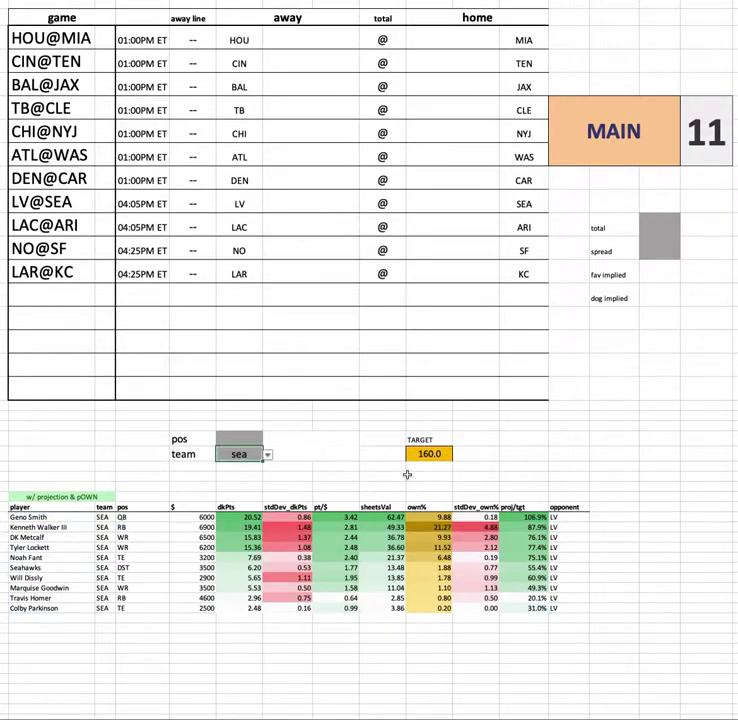
text(lac)
key(Return)
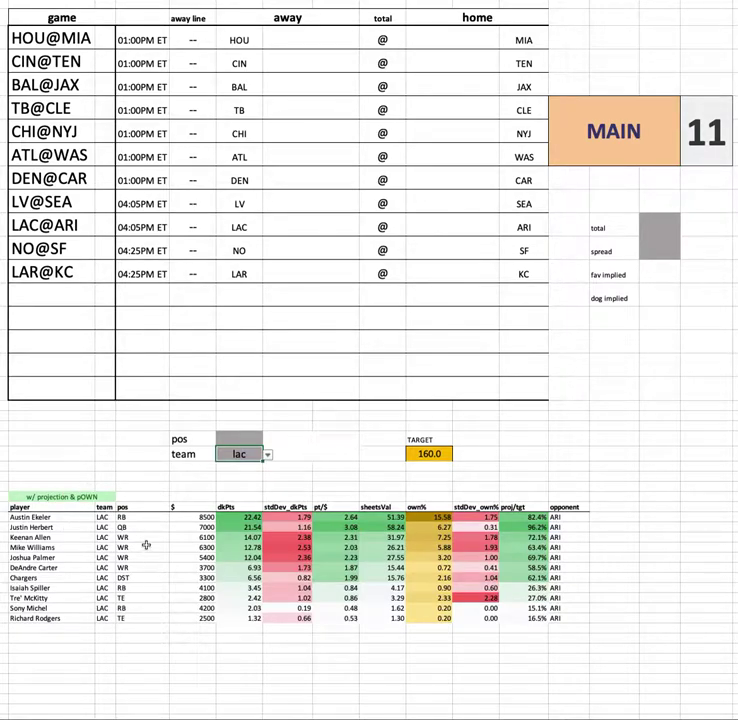
drag(103, 517, 102, 617)
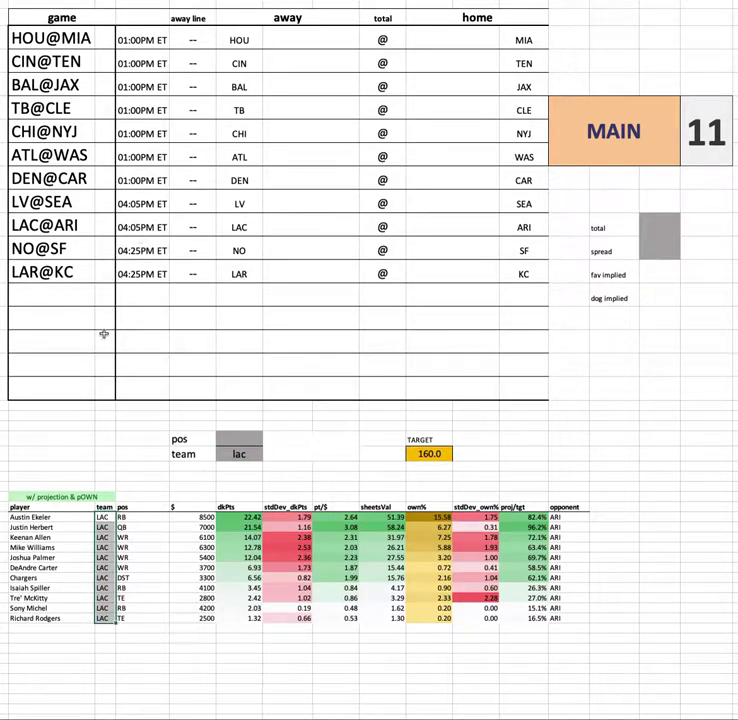
click(4, 516)
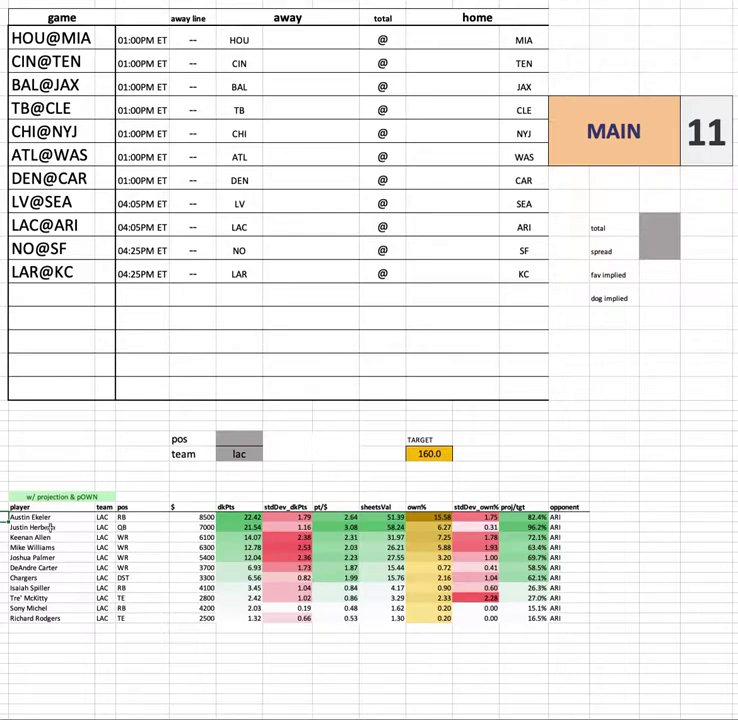
click(193, 527)
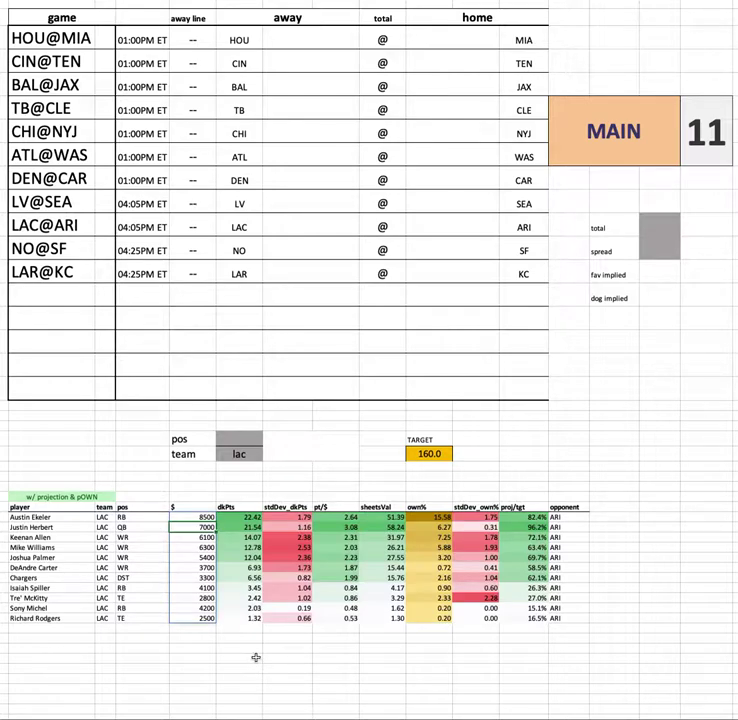
Examine Keenan Allen's salary and own%, Mike Williams' full row, and both receivers' rows together up to sheetsVal
click(188, 538)
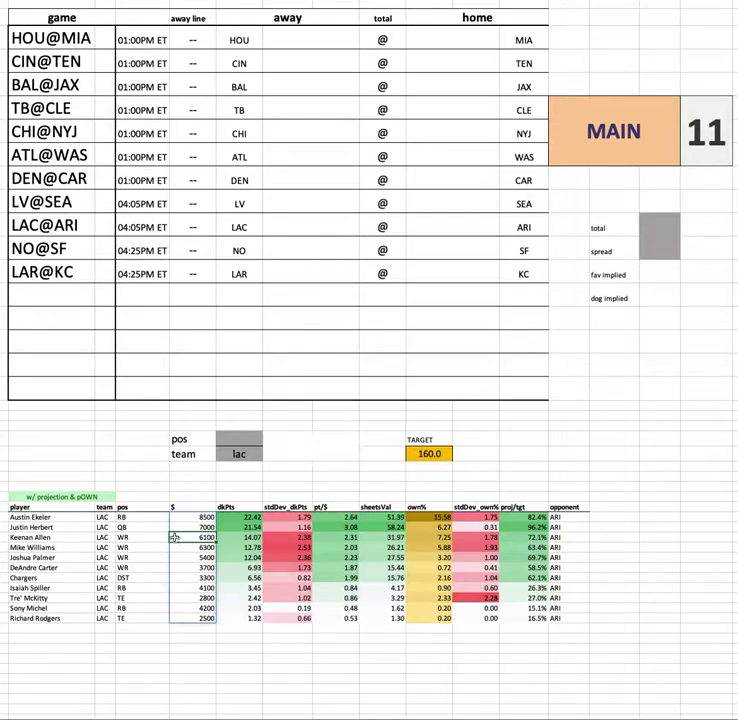
click(435, 537)
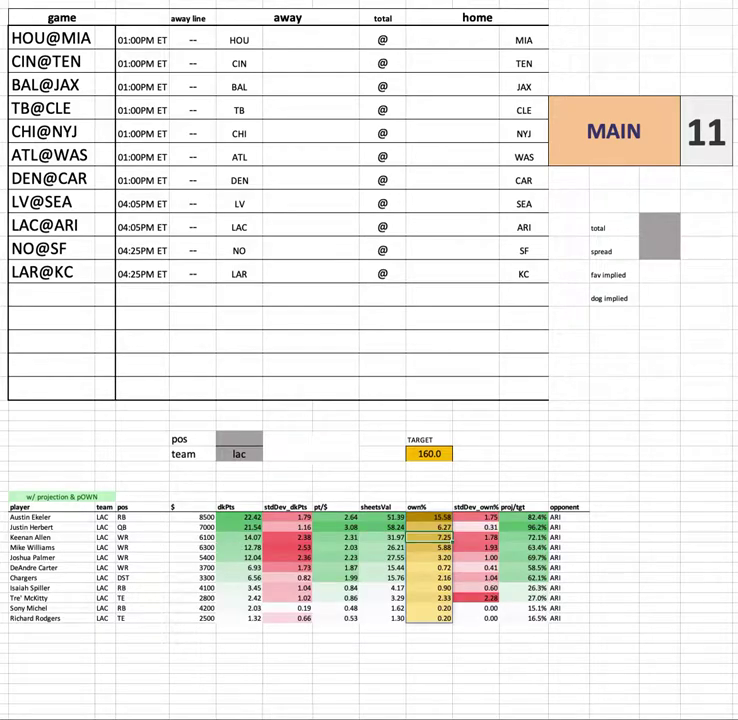
click(44, 547)
drag(44, 547, 593, 551)
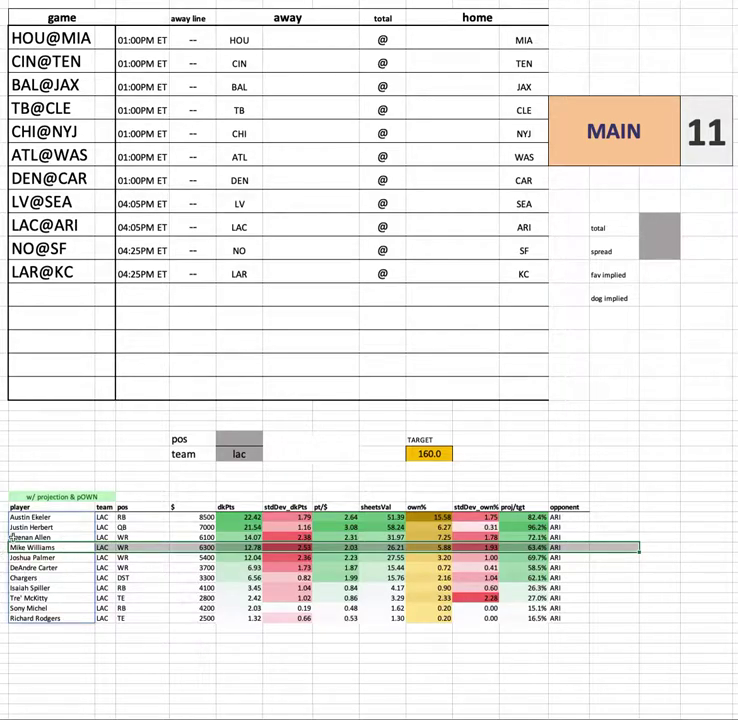
drag(18, 537, 372, 545)
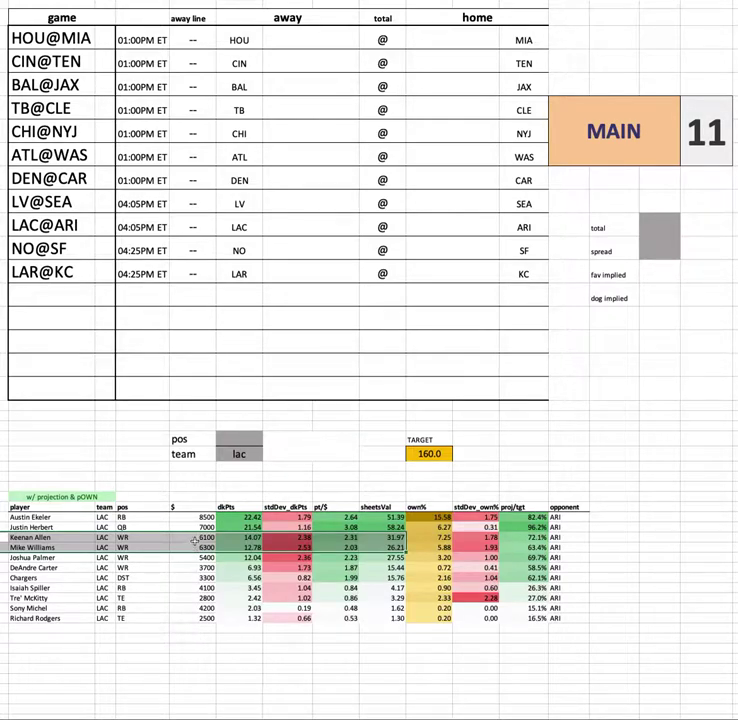
Examine the salaries of Keenan Allen and Mike Williams, then Joshua Palmer's and Austin Ekeler's full rows
click(194, 538)
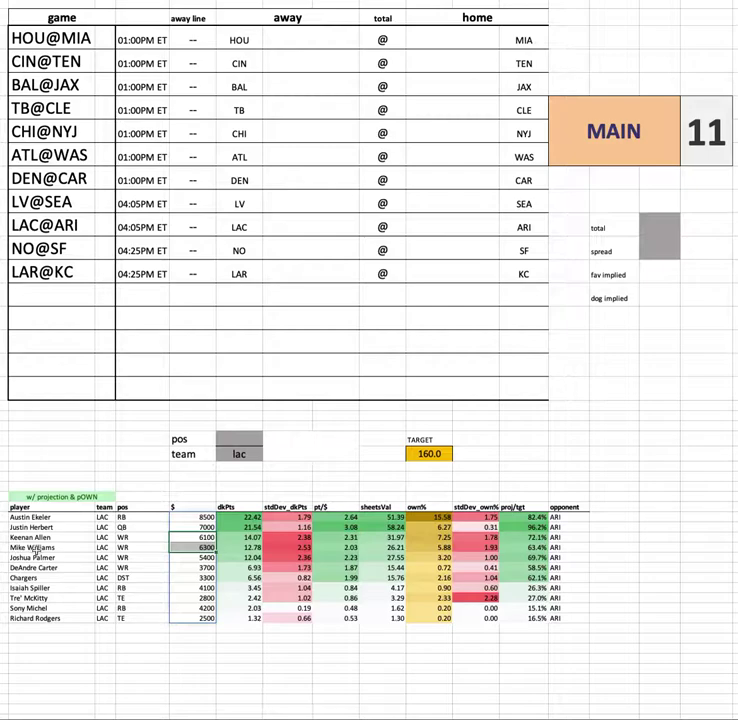
drag(55, 557, 586, 558)
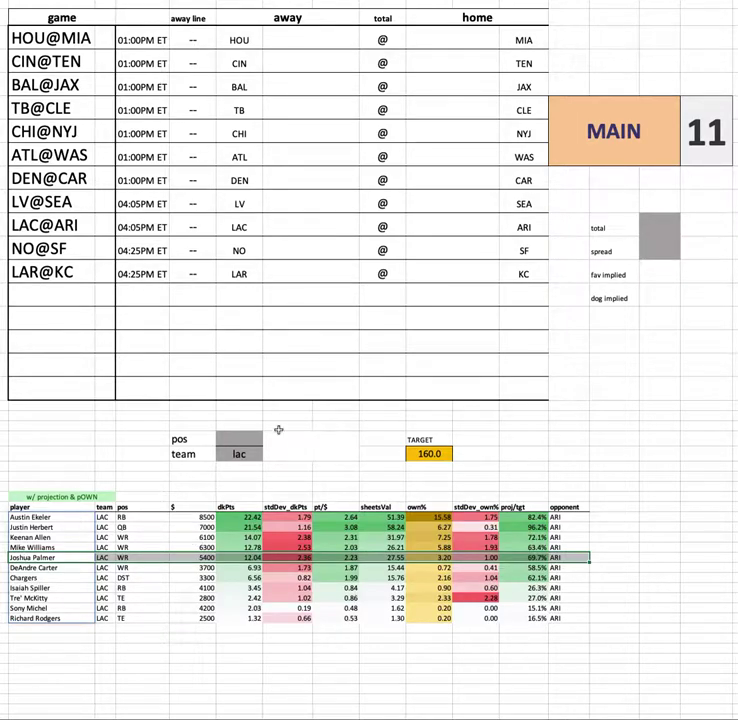
click(240, 454)
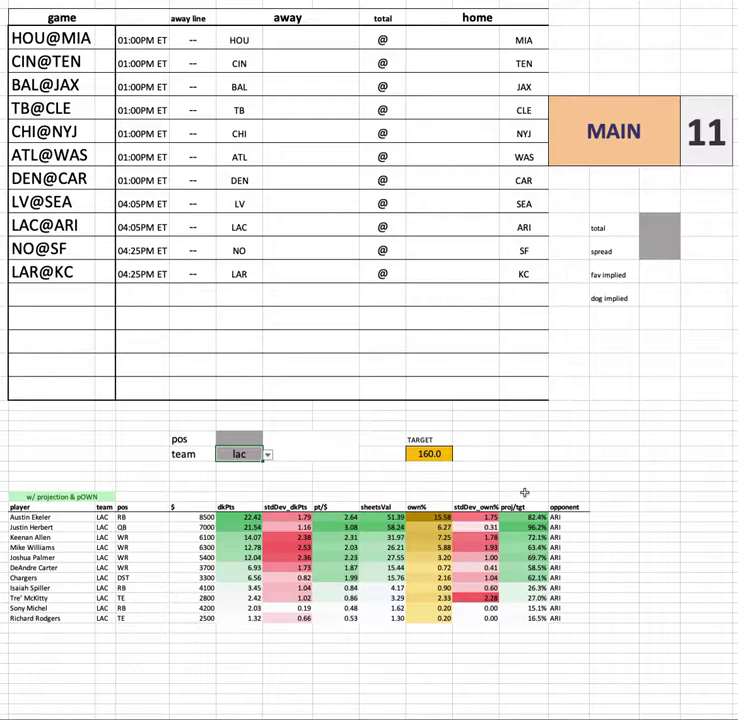
click(45, 515)
drag(45, 515, 614, 516)
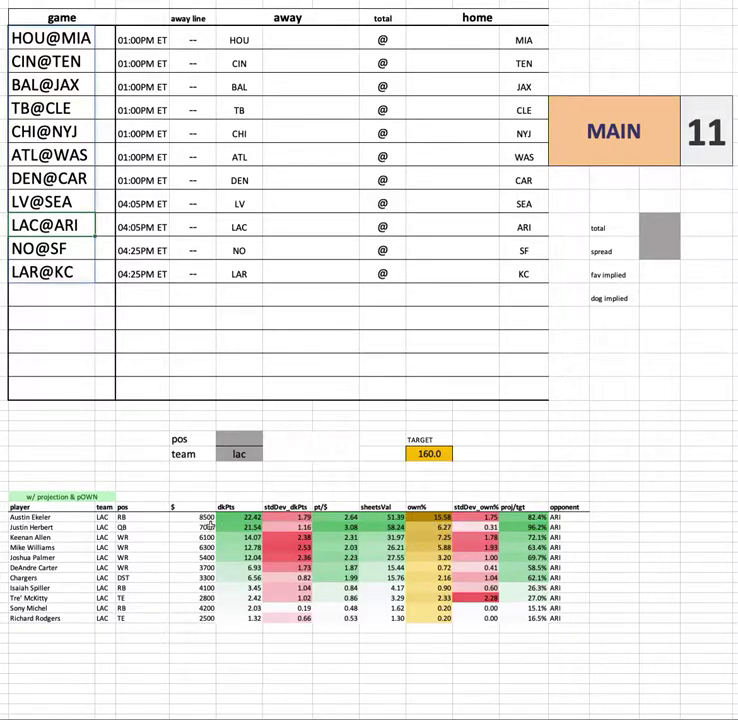
click(240, 453)
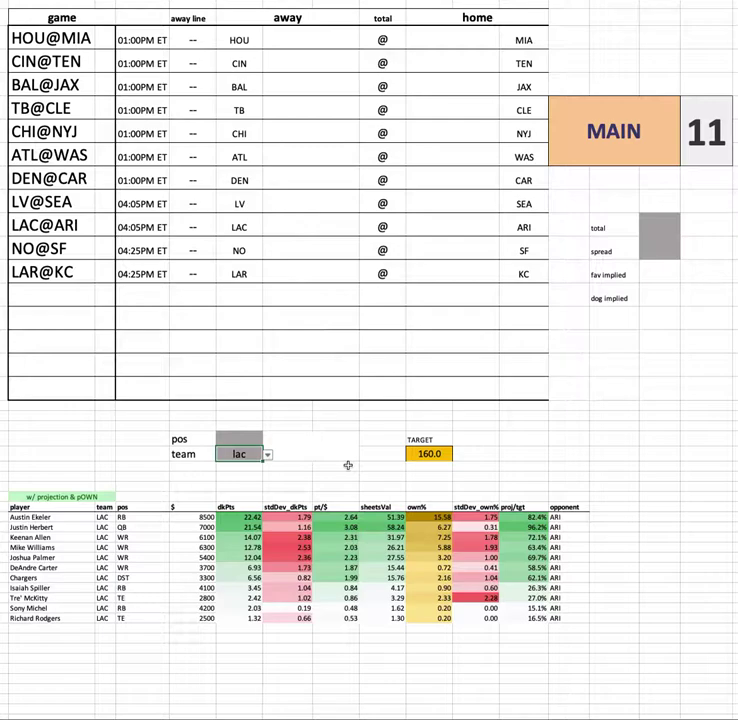
text(n)
text(ir)
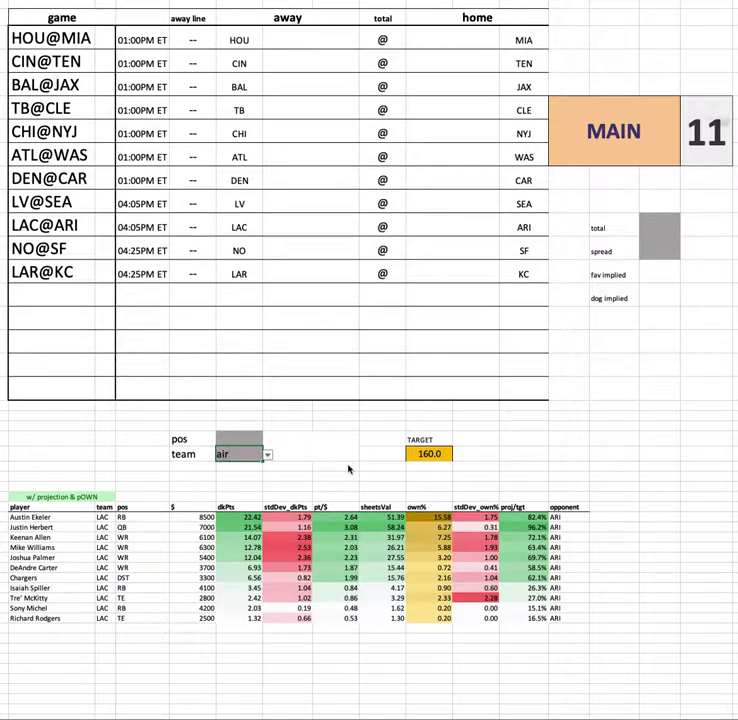
key(Return)
key(Escape)
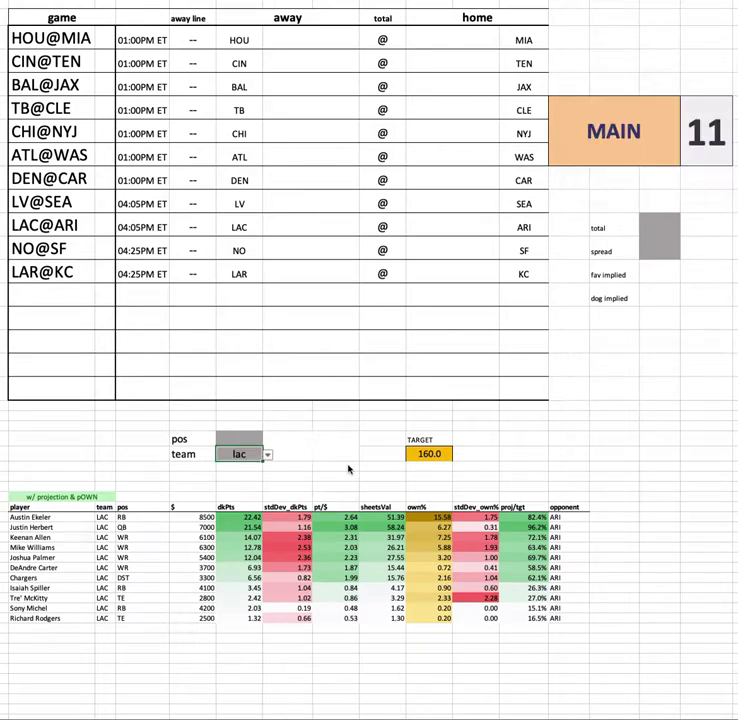
Set the team filter to ari and examine Colt McCoy's salary and full row in the Arizona table
text(ari)
key(Return)
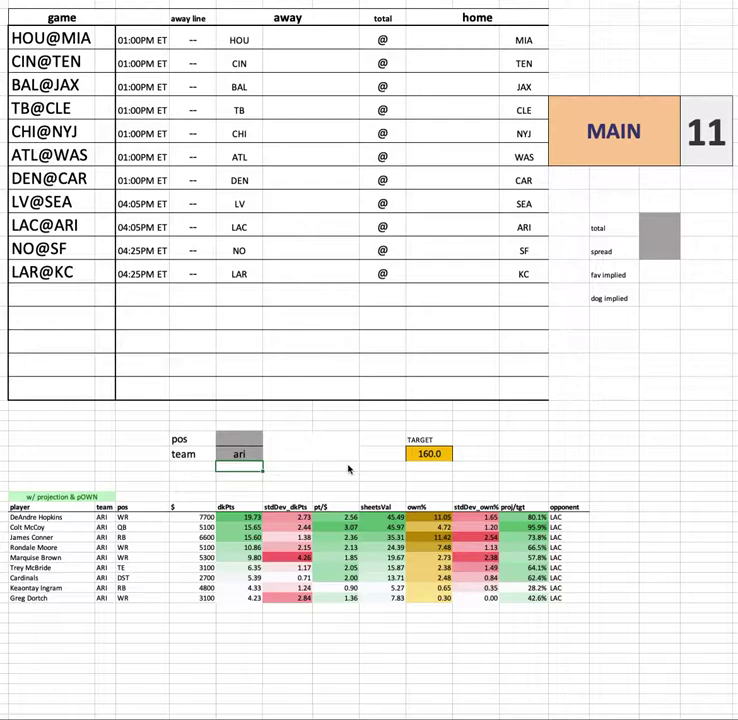
click(197, 527)
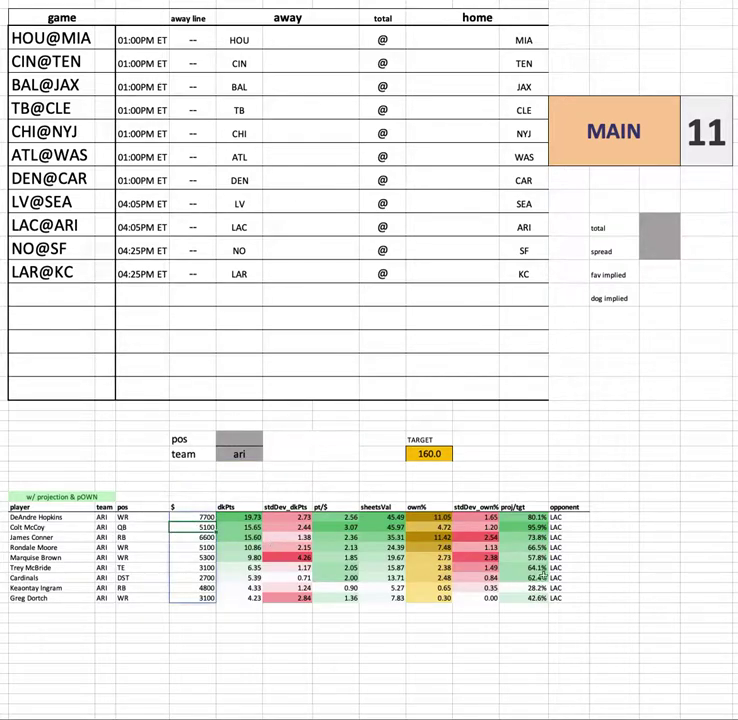
click(616, 528)
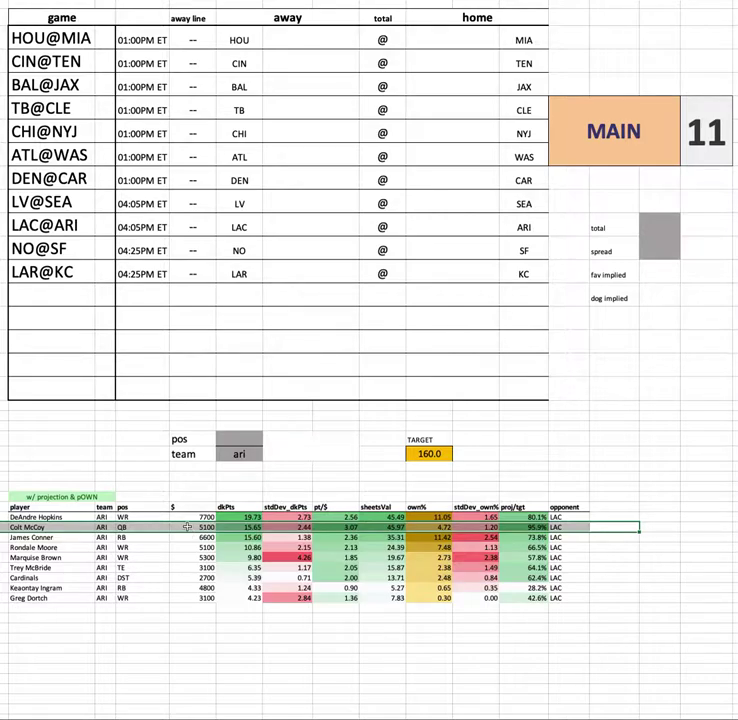
click(144, 649)
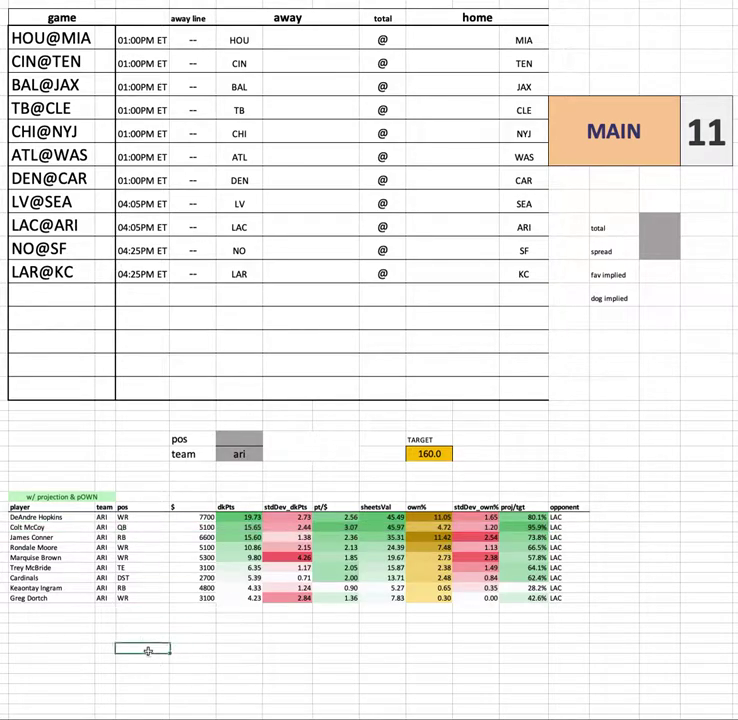
Examine the Arizona salary column from DeAndre Hopkins to Greg Dortch and the full rows of James Conner and Rondale Moore
drag(196, 517, 196, 598)
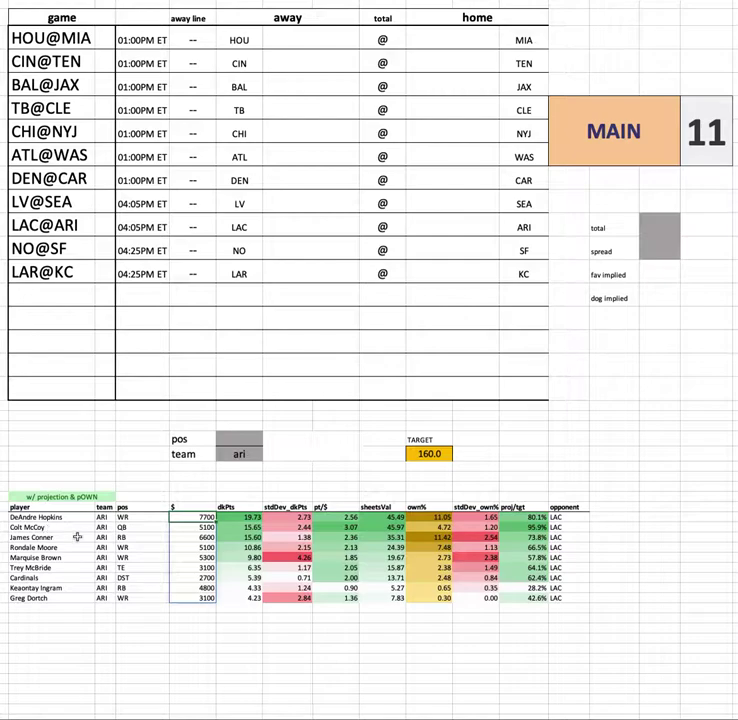
drag(77, 537, 599, 538)
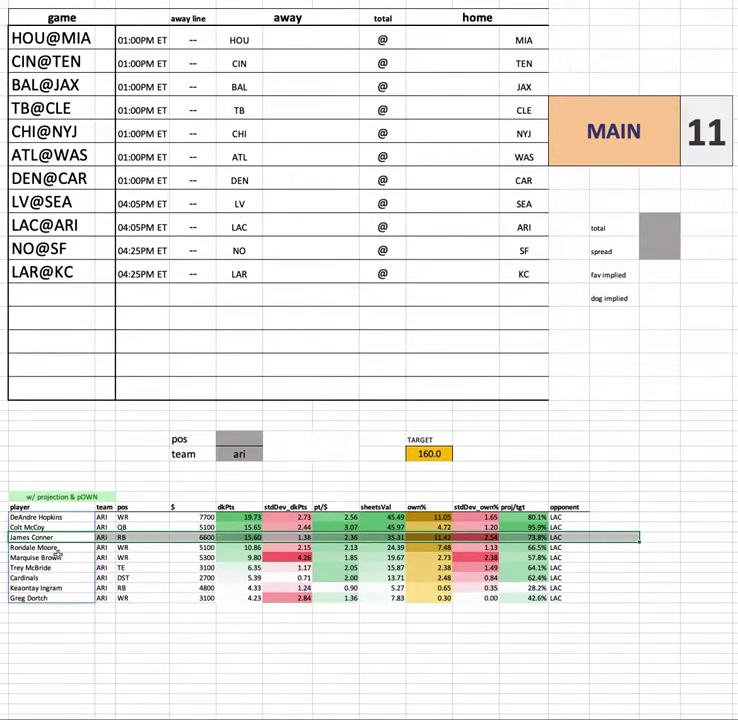
drag(45, 547, 633, 549)
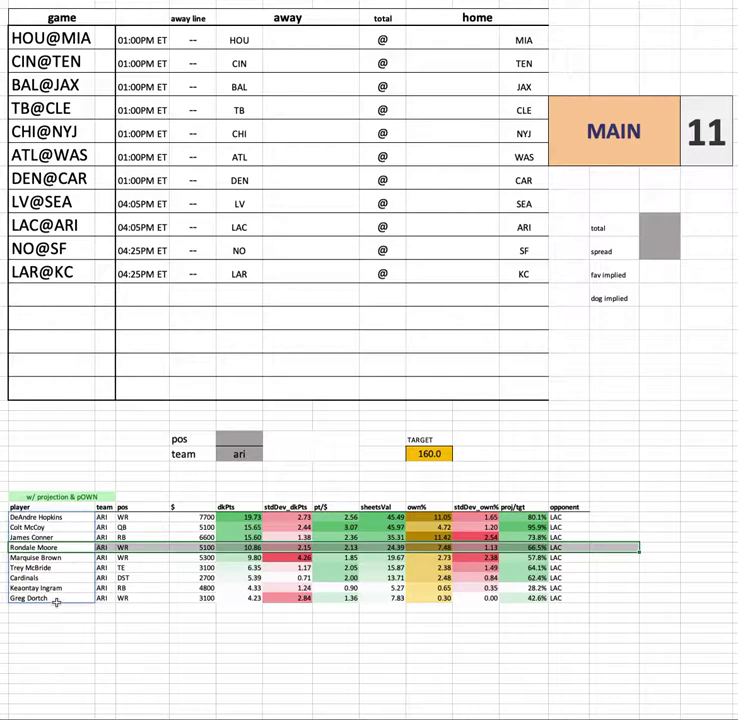
Examine the Arizona player list from DeAndre Hopkins to Greg Dortch, Trey McBride's full row and the Cardinals DST salary
drag(30, 517, 35, 598)
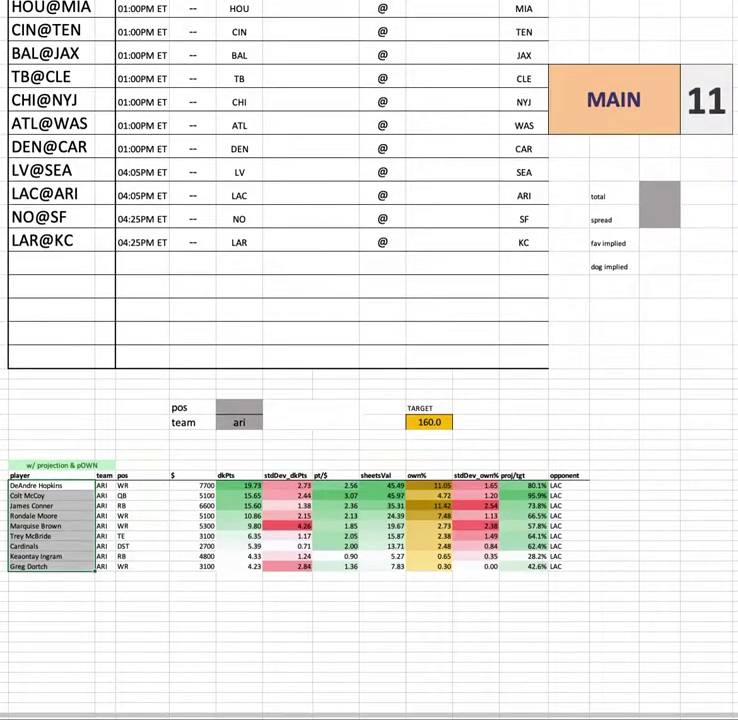
scroll(369, 360, down, 2)
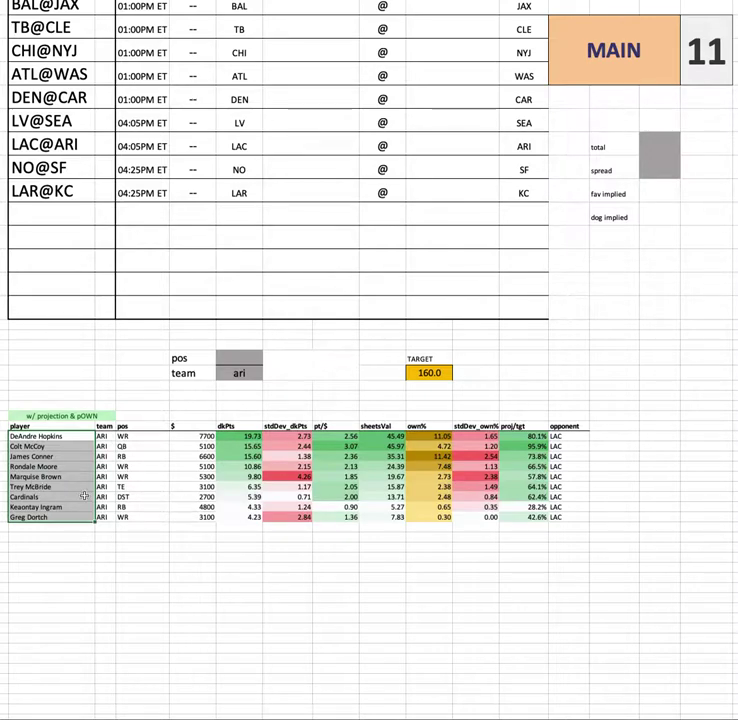
drag(65, 486, 558, 486)
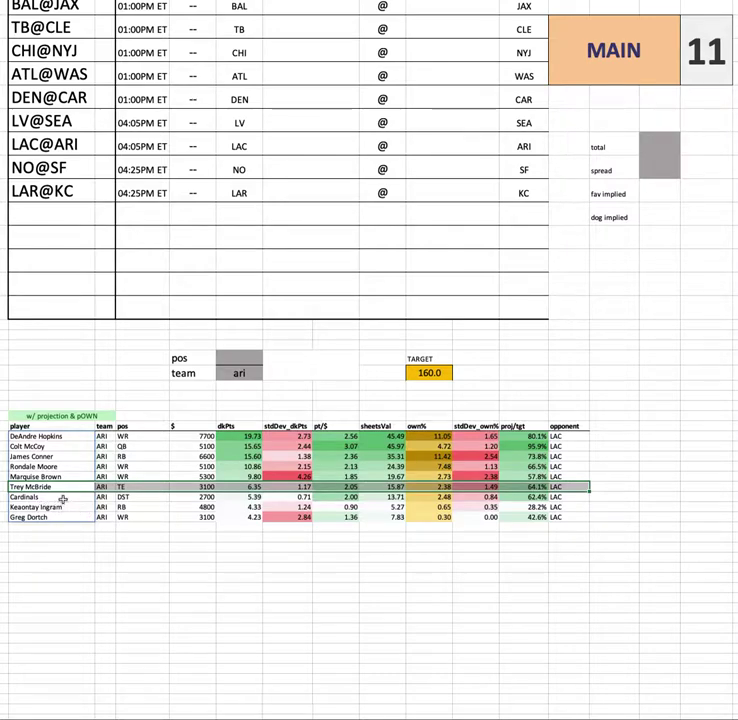
click(212, 496)
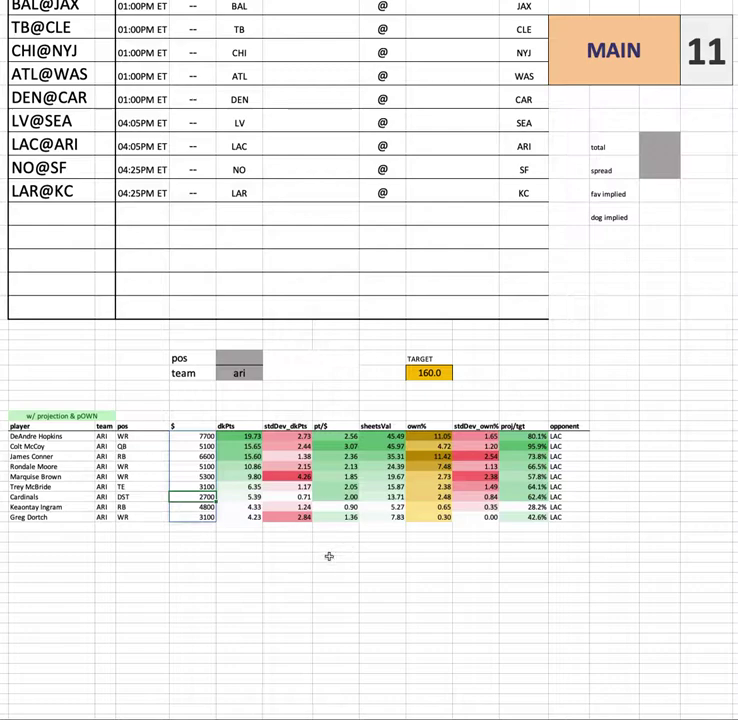
Set the team filter to no and examine Alvin Kamara's full row in the New Orleans table
click(239, 373)
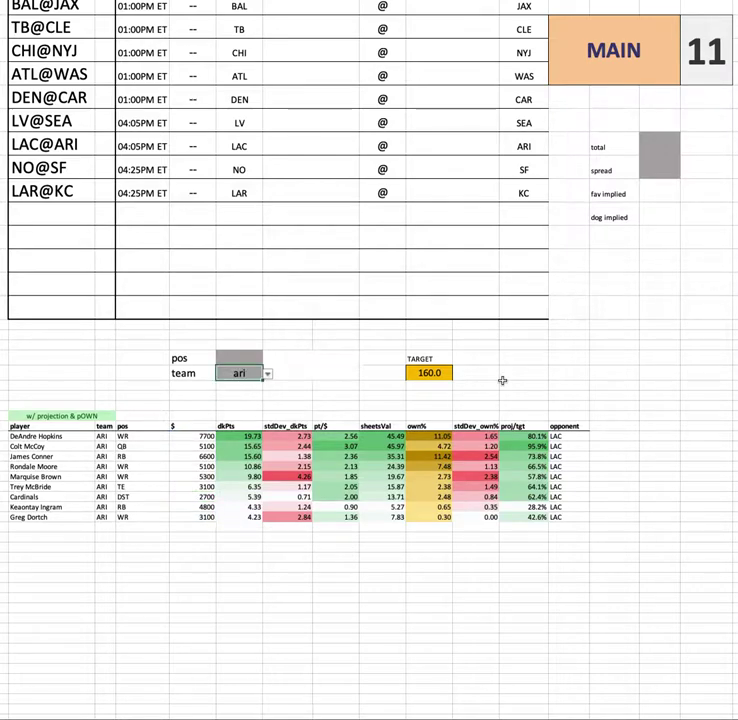
text(no)
key(Return)
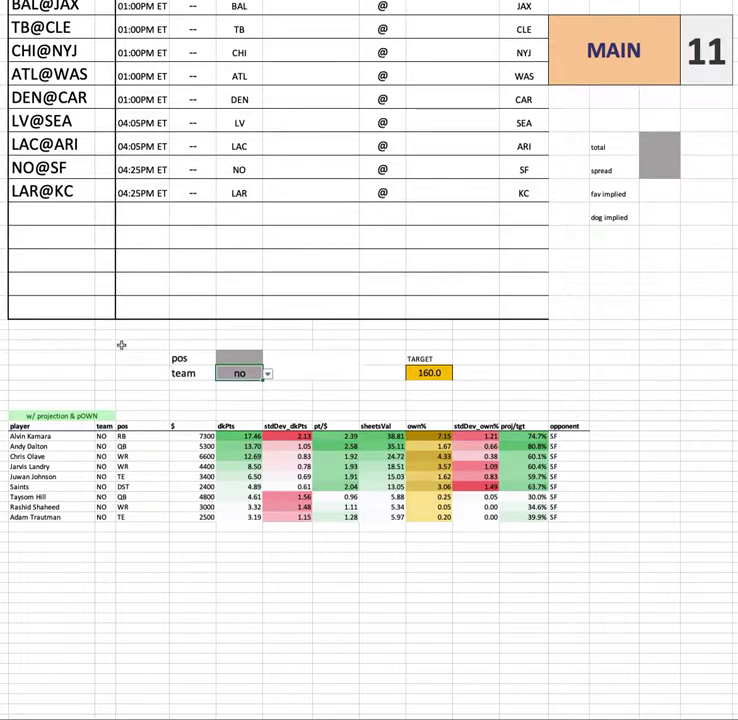
drag(118, 336, 135, 385)
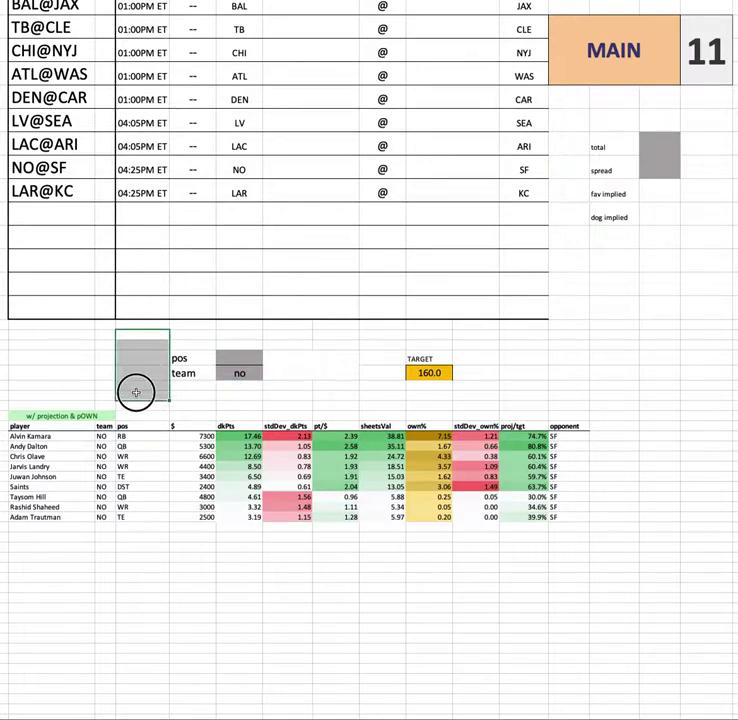
drag(54, 415, 575, 440)
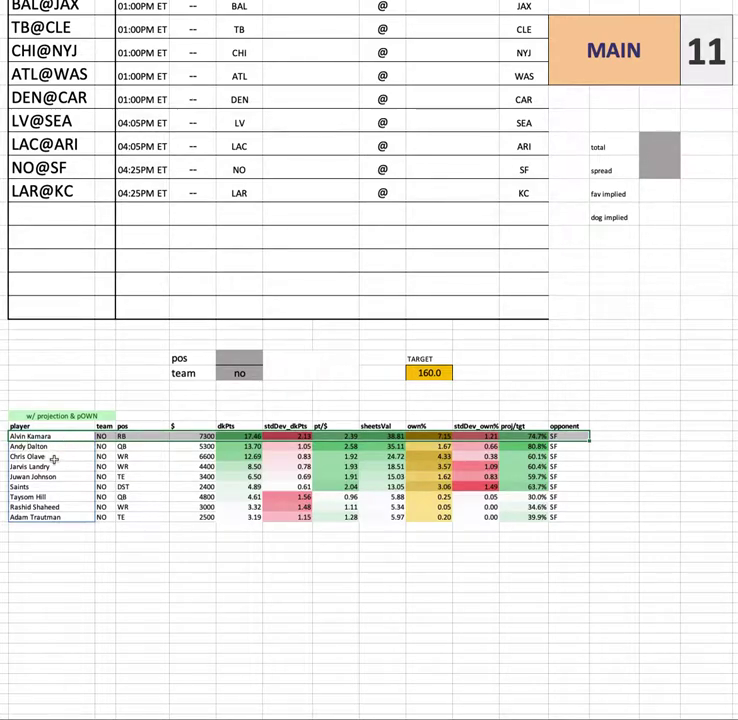
Compare the salaries of Chris Olave and Andy Dalton in the New Orleans table
click(55, 457)
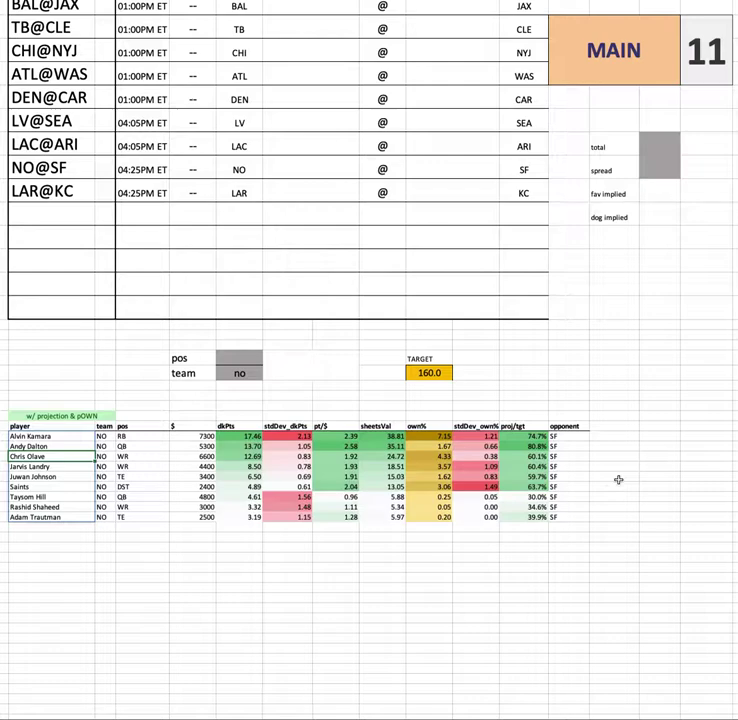
click(195, 456)
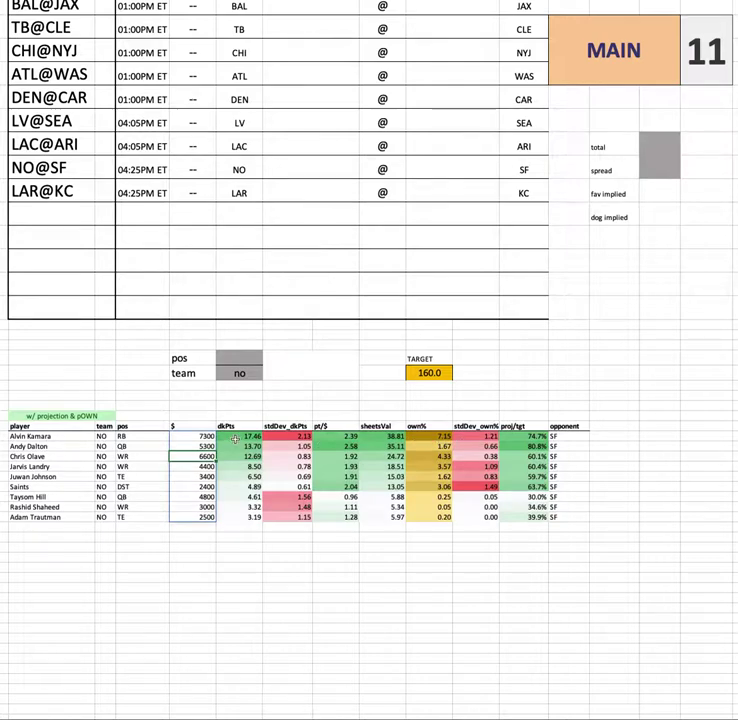
click(195, 446)
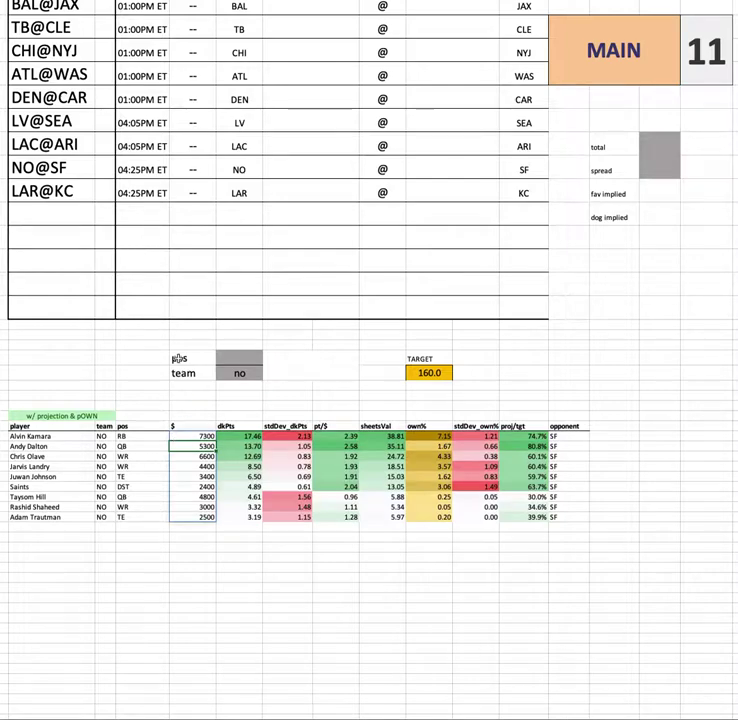
click(184, 459)
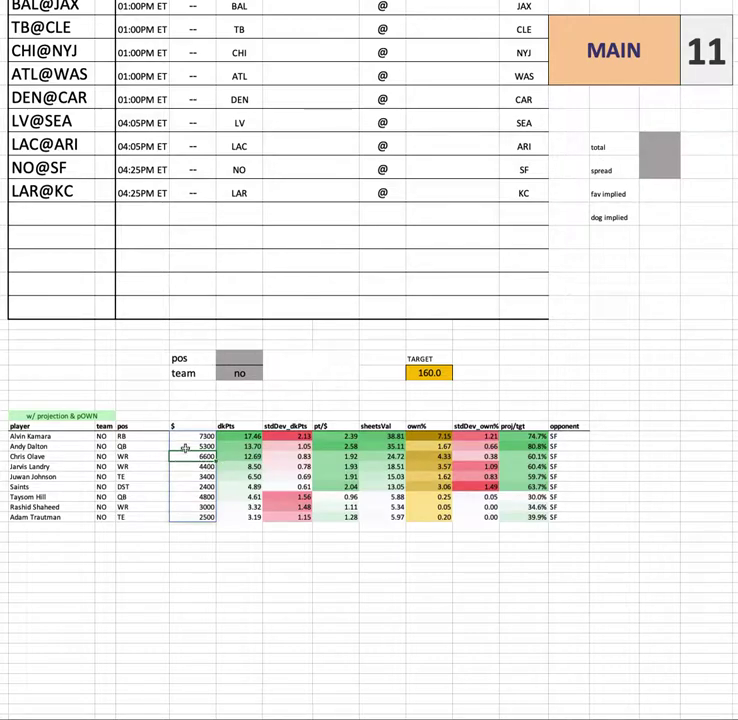
click(185, 447)
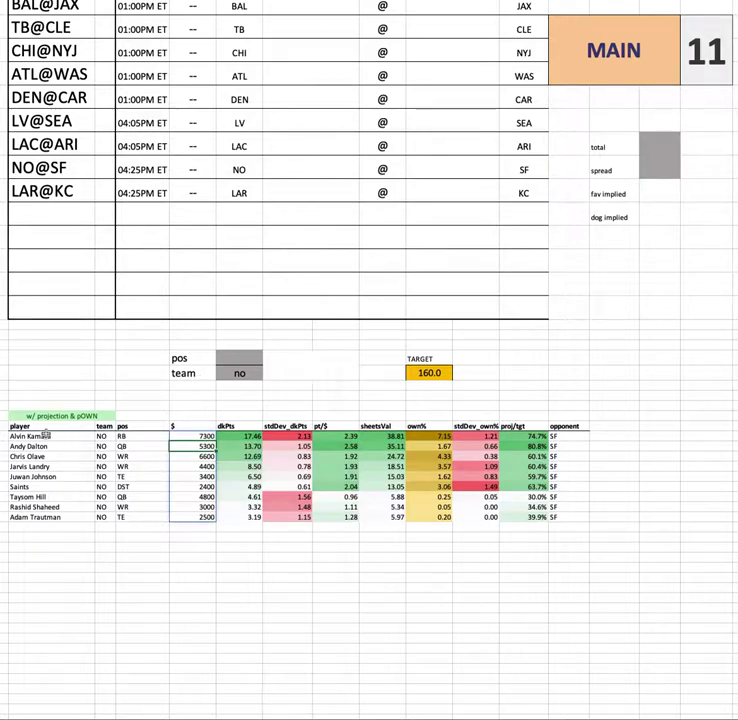
Examine Alvin Kamara's full row and own%, and Taysom Hill's full row
mouse_move(79, 437)
mouse_down()
mouse_move(577, 444)
mouse_move(591, 436)
mouse_up()
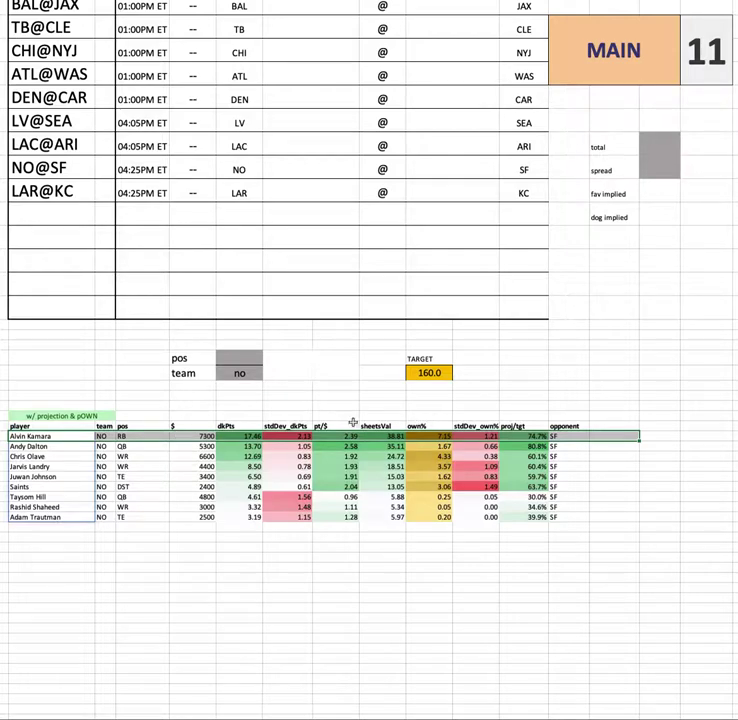
click(437, 437)
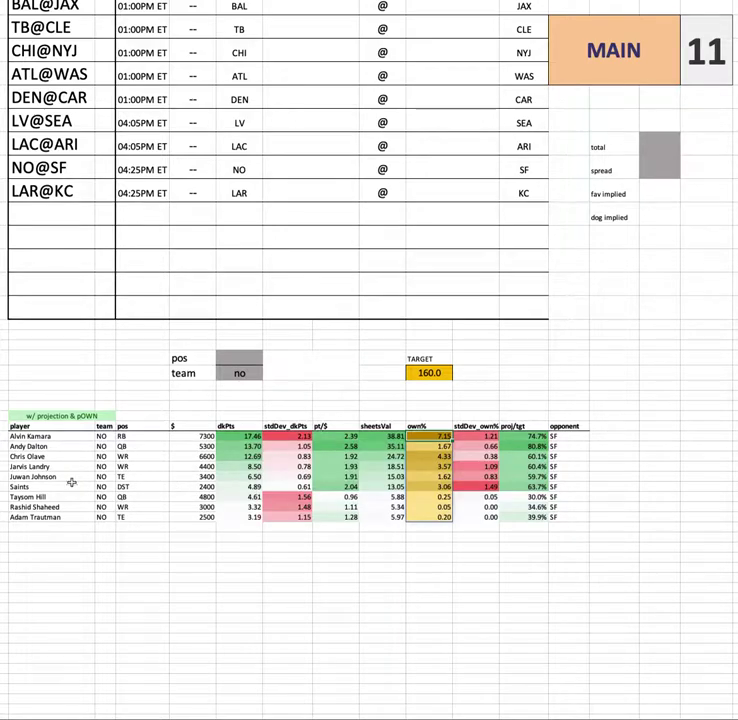
drag(30, 497, 560, 497)
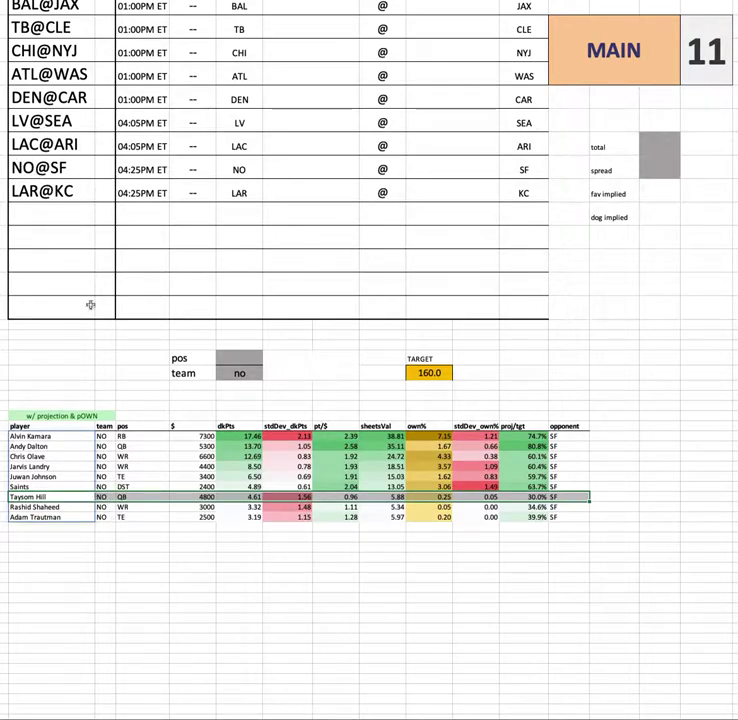
Set the team filter to sf to list the San Francisco players
click(258, 372)
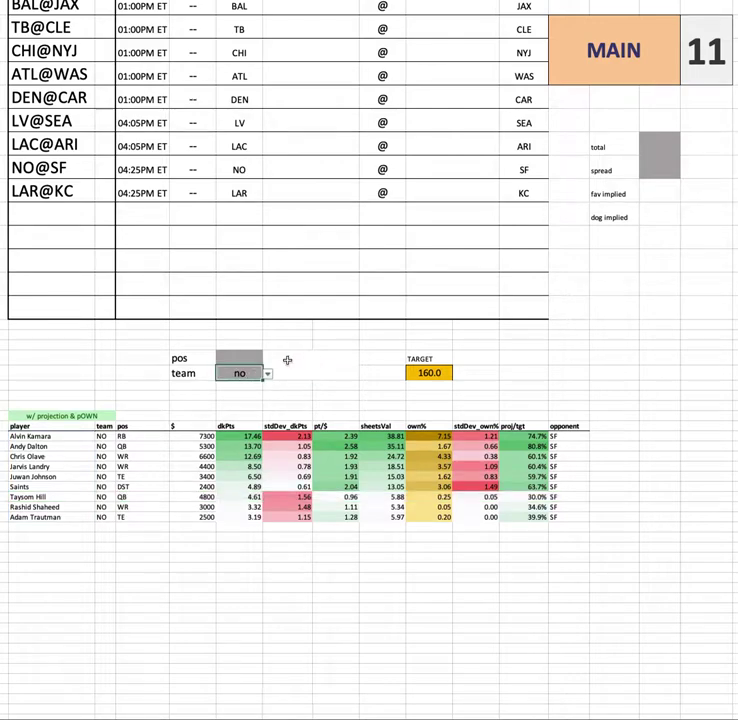
text(sf)
key(Return)
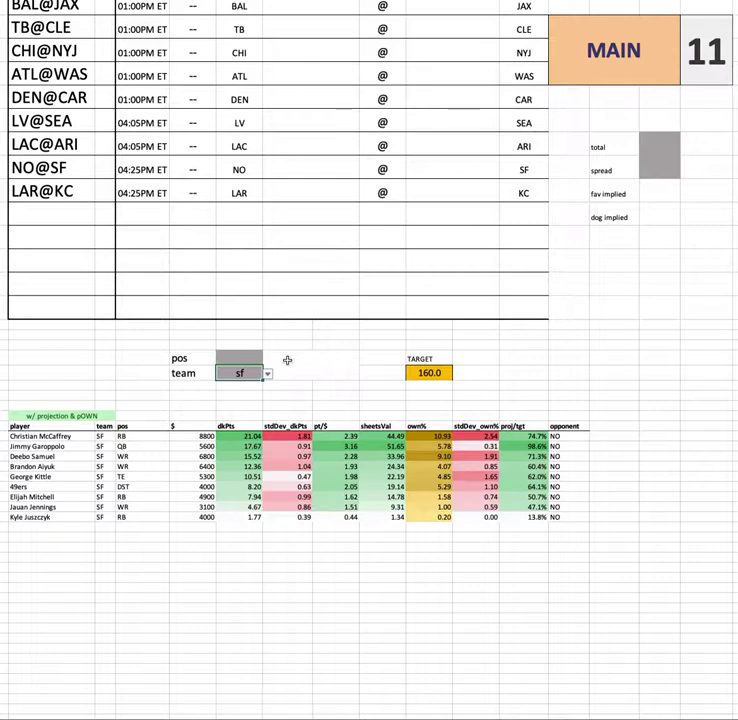
Examine Elijah Mitchell's full row, the Deebo Samuel and Brandon Aiyuk entries, and George Kittle's full row
drag(40, 496, 603, 493)
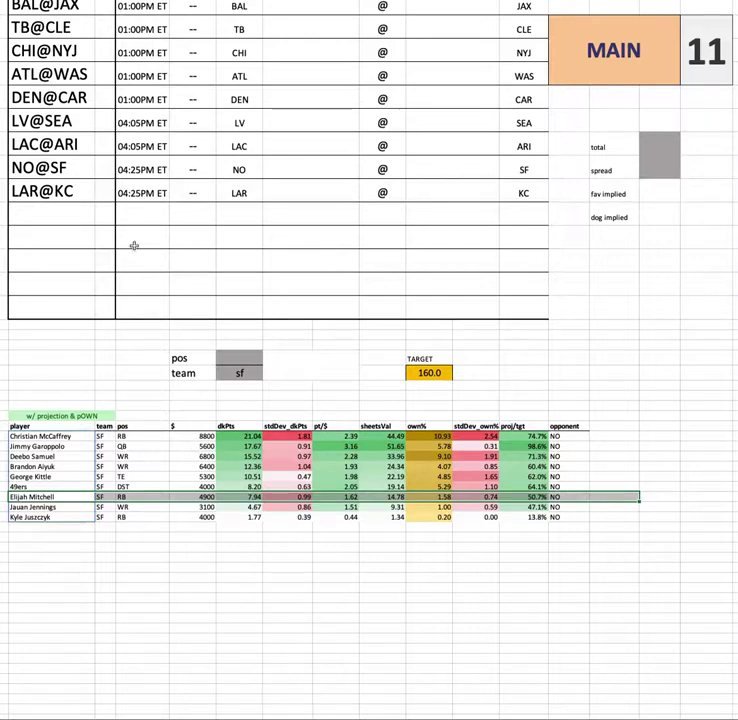
click(40, 466)
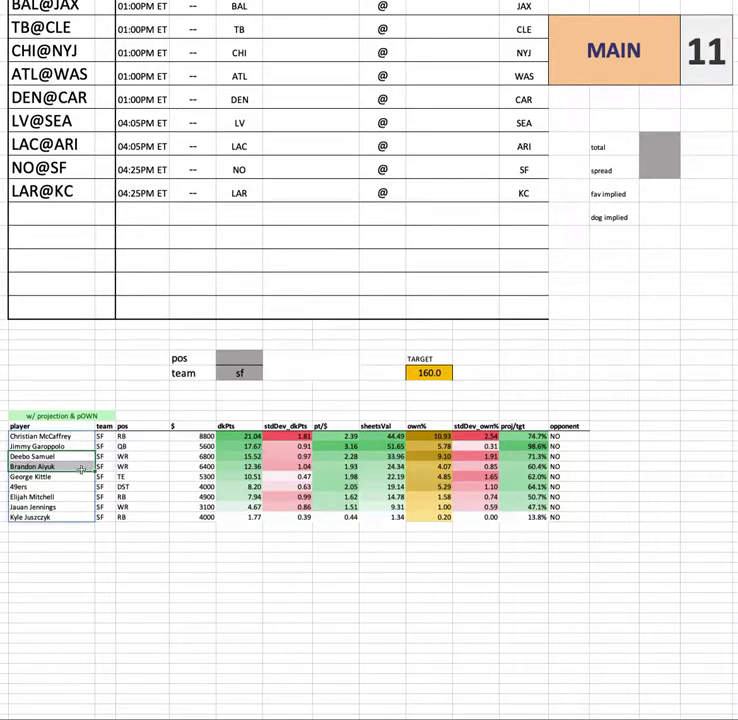
drag(79, 478, 649, 477)
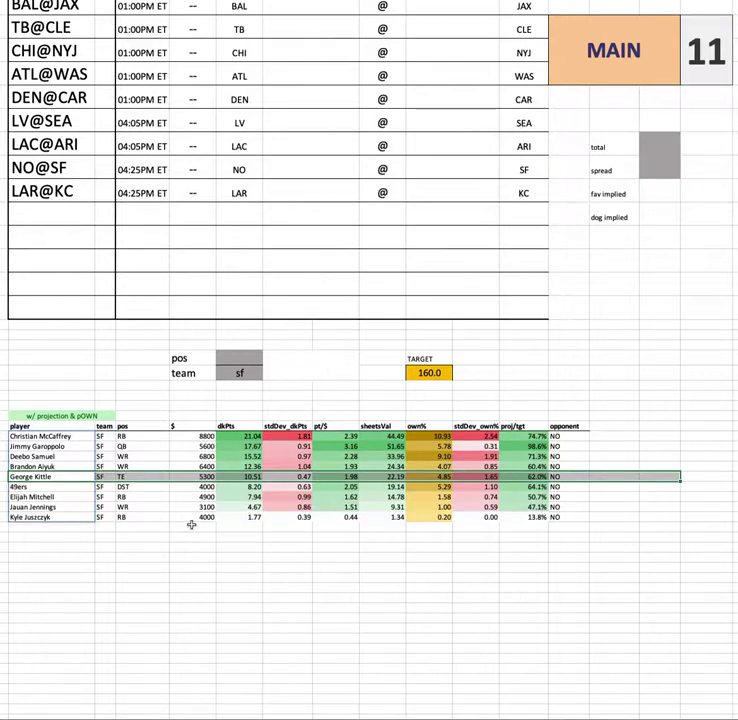
Recheck George Kittle's full row, then compare the San Francisco salaries of Christian McCaffrey, George Kittle and Elijah Mitchell
scroll(74, 170, up, 2)
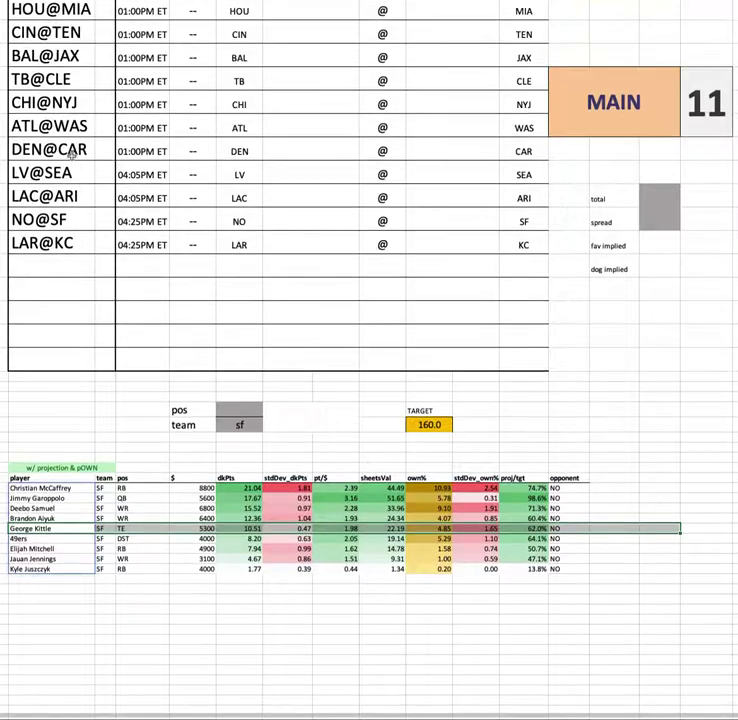
click(40, 250)
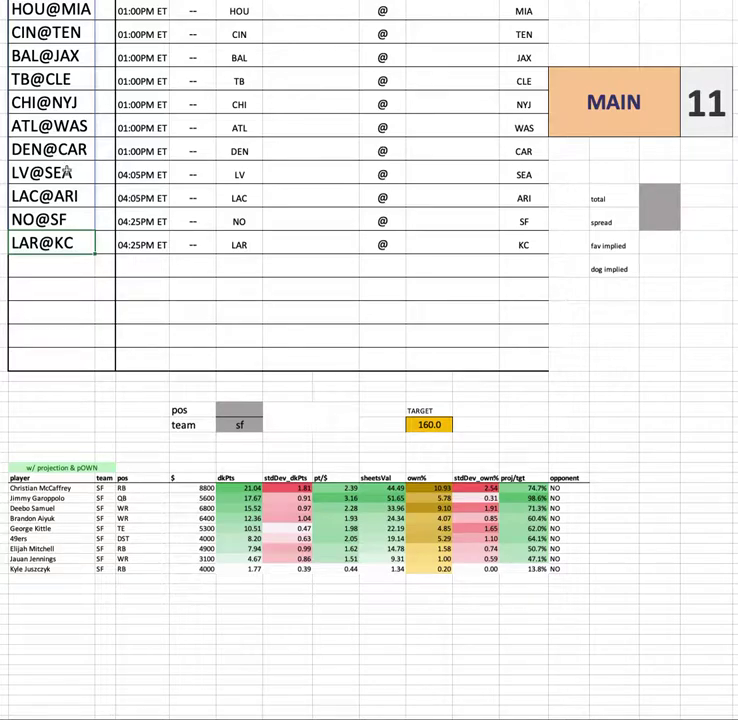
drag(44, 527, 597, 529)
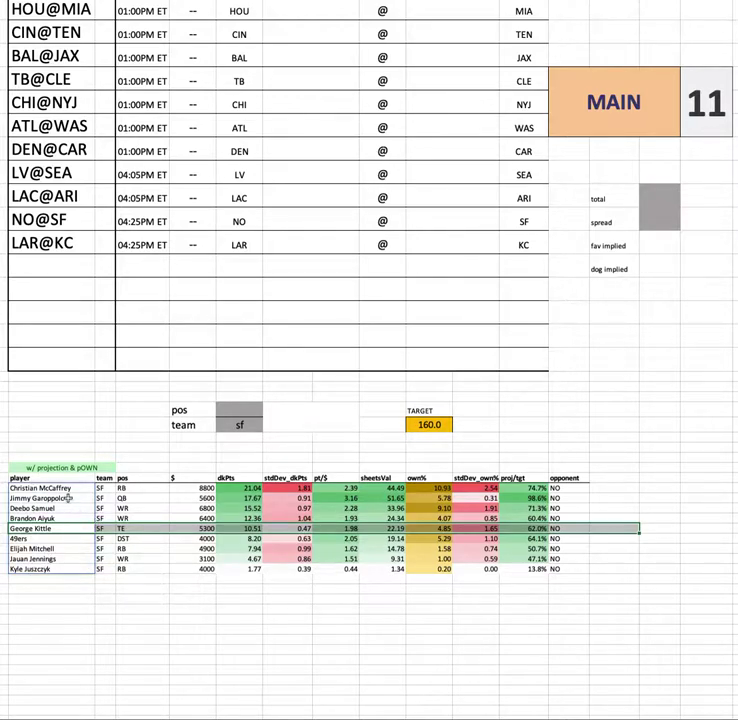
click(242, 425)
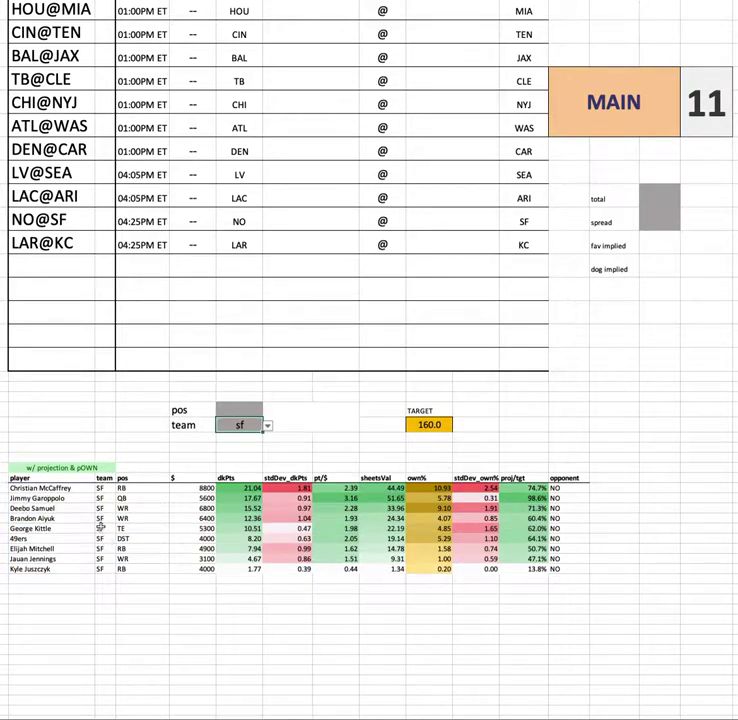
drag(193, 488, 193, 568)
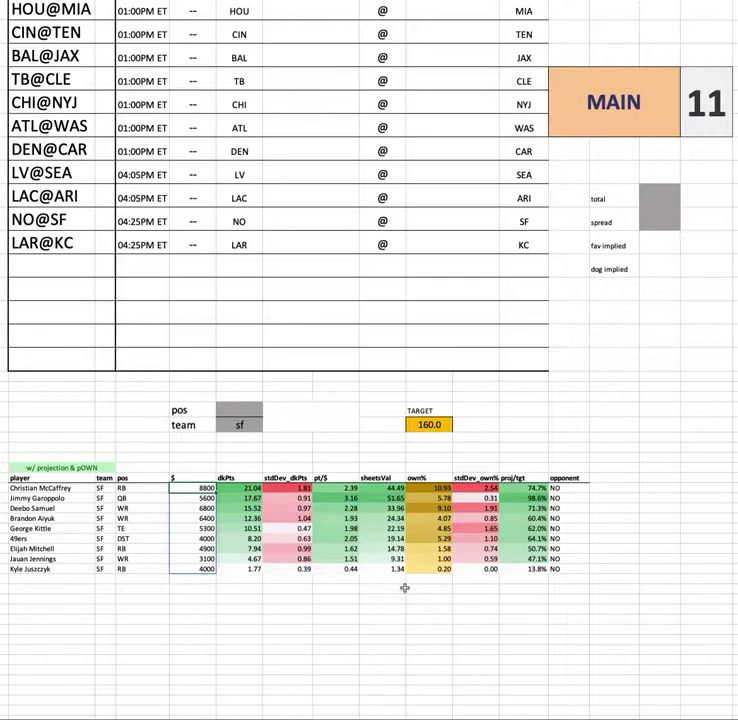
click(200, 528)
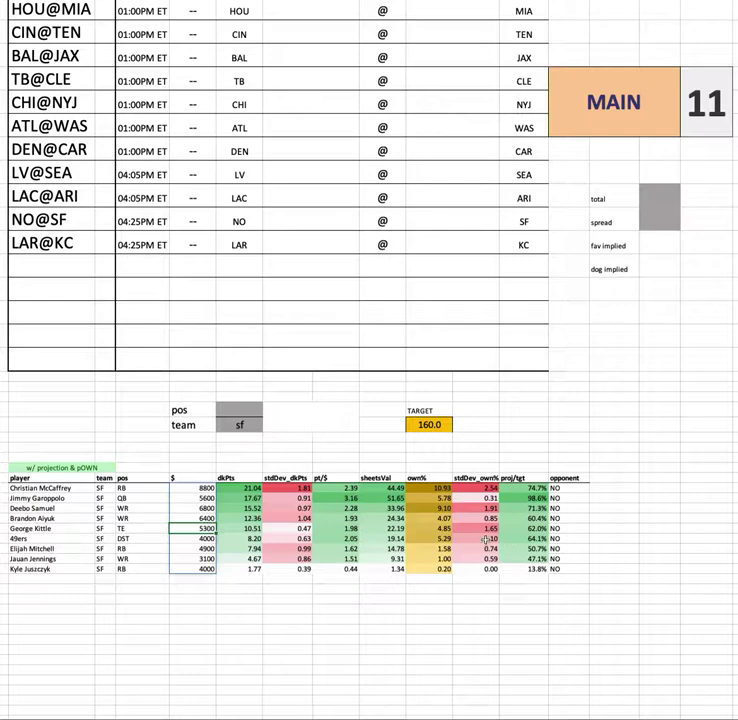
click(199, 548)
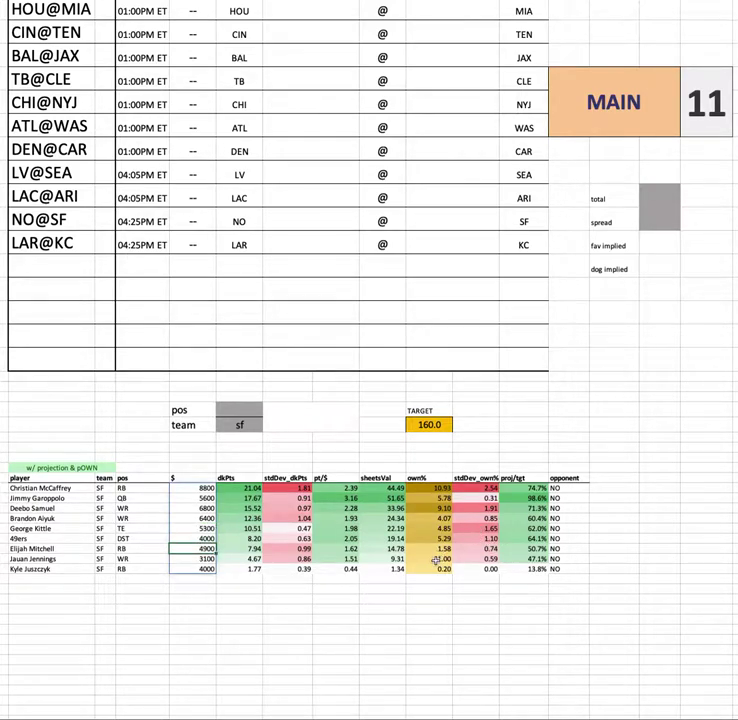
Set the team filter to lar to list the Los Angeles Rams players
click(240, 425)
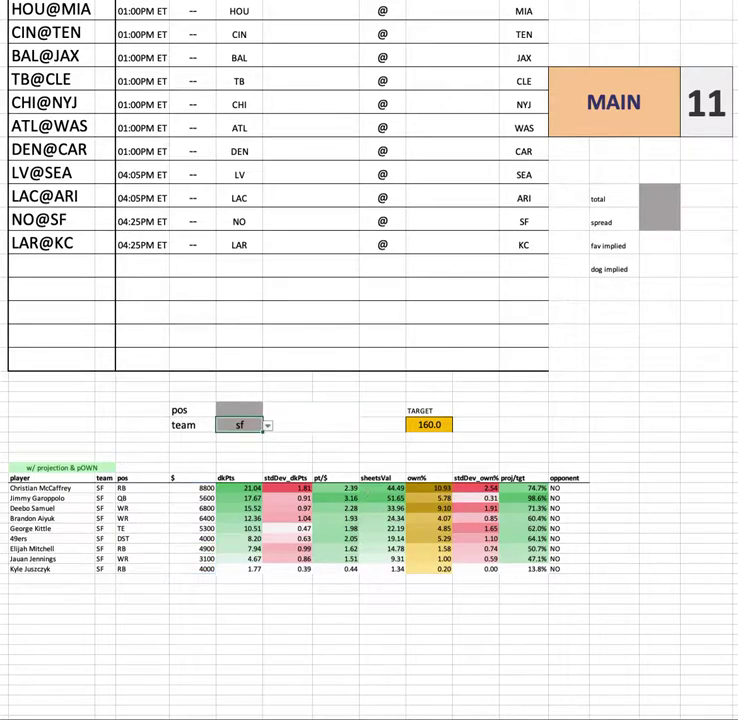
text(lar)
key(Return)
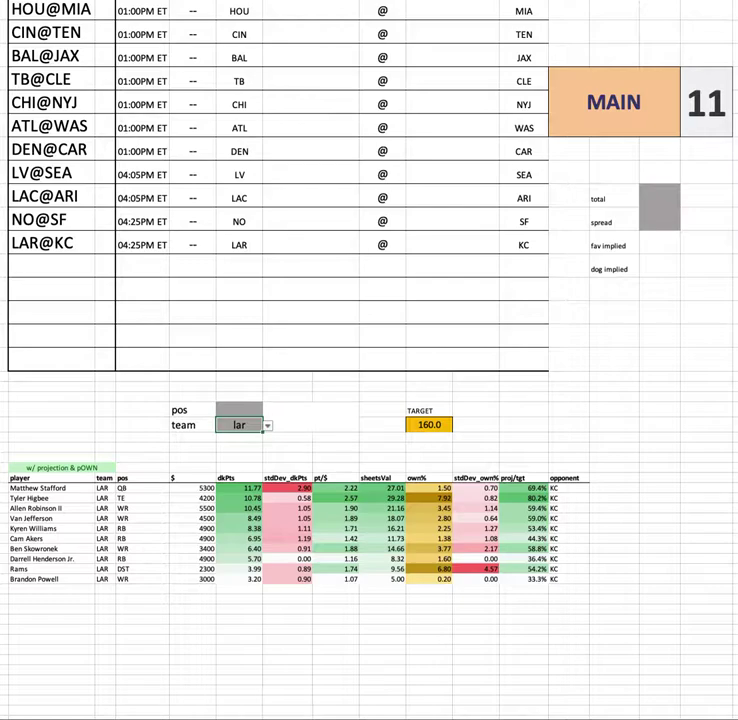
Examine Tyler Higbee's projections and own%, Allen Robinson II's salary, and the Van Jefferson and Ben Skowronek entries
drag(66, 490, 620, 447)
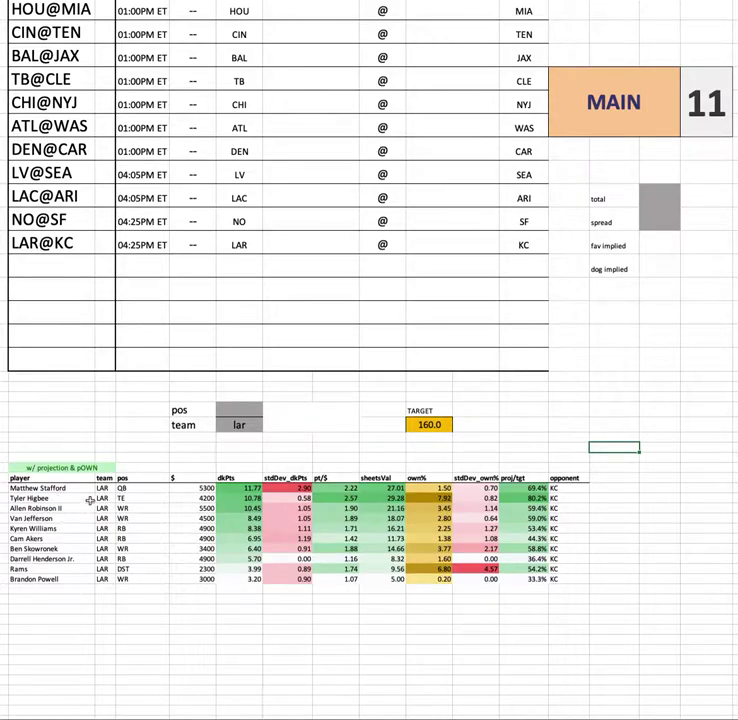
drag(199, 497, 581, 497)
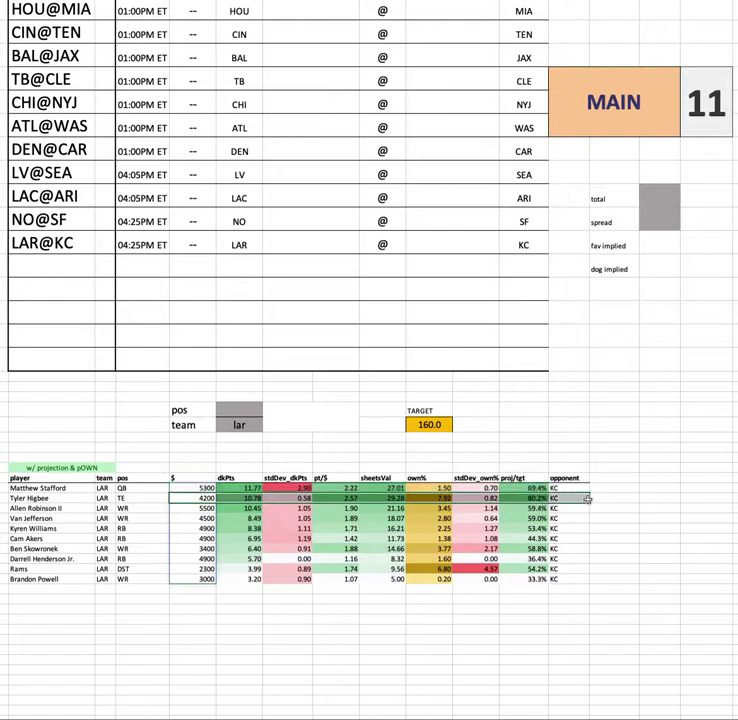
click(453, 501)
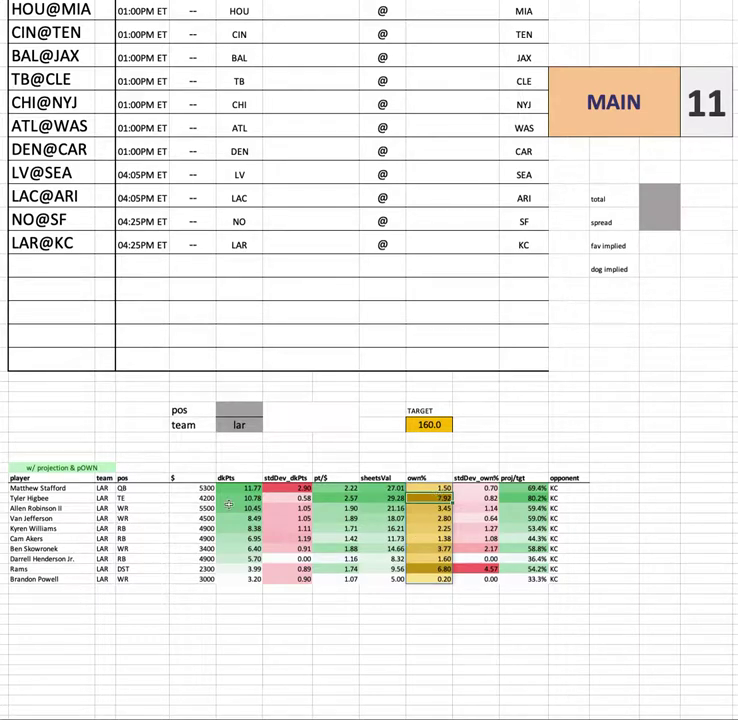
drag(200, 487, 200, 579)
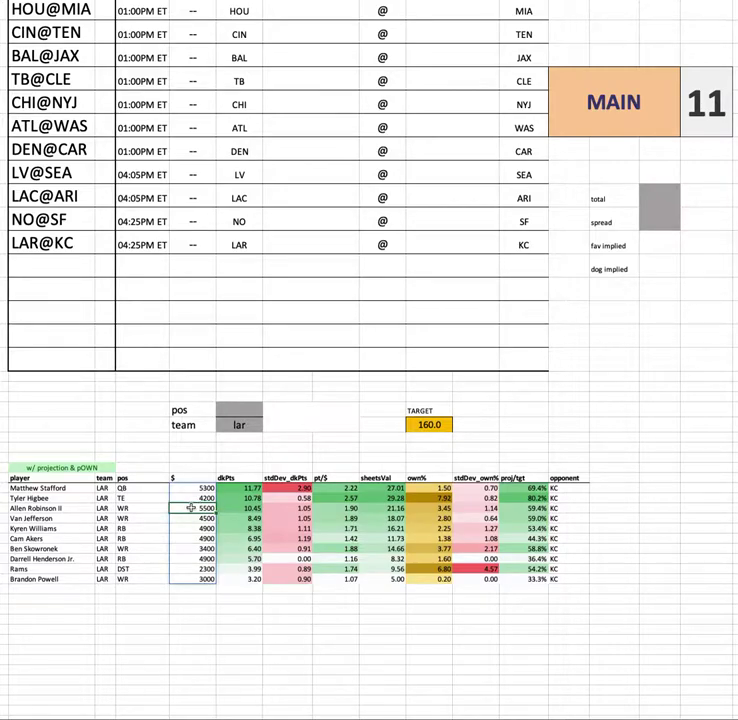
click(46, 519)
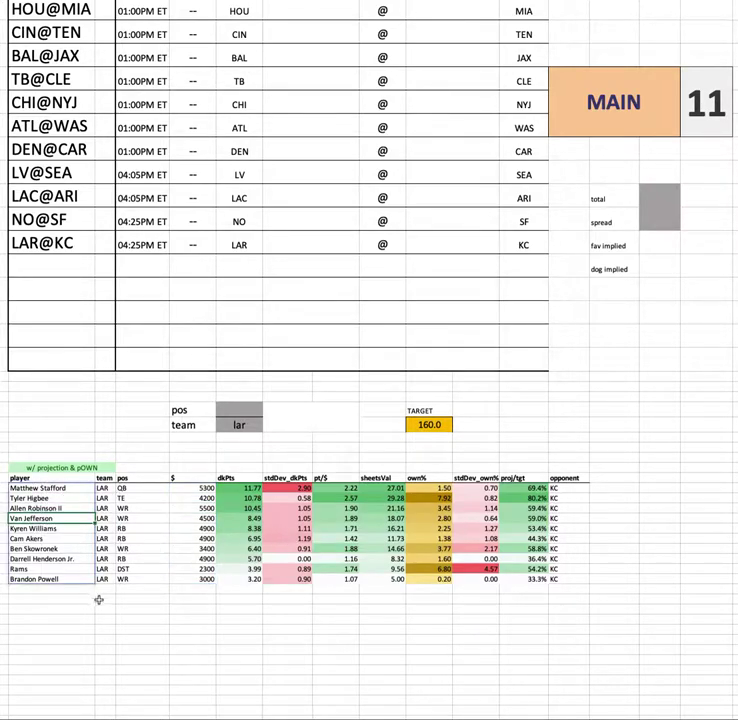
click(58, 549)
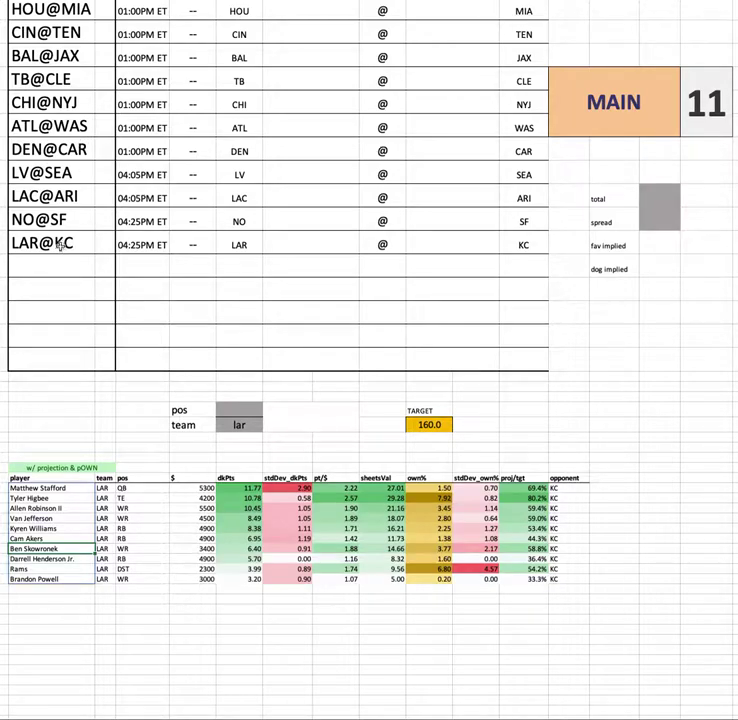
Examine the Rams DST entry and its salary
click(239, 425)
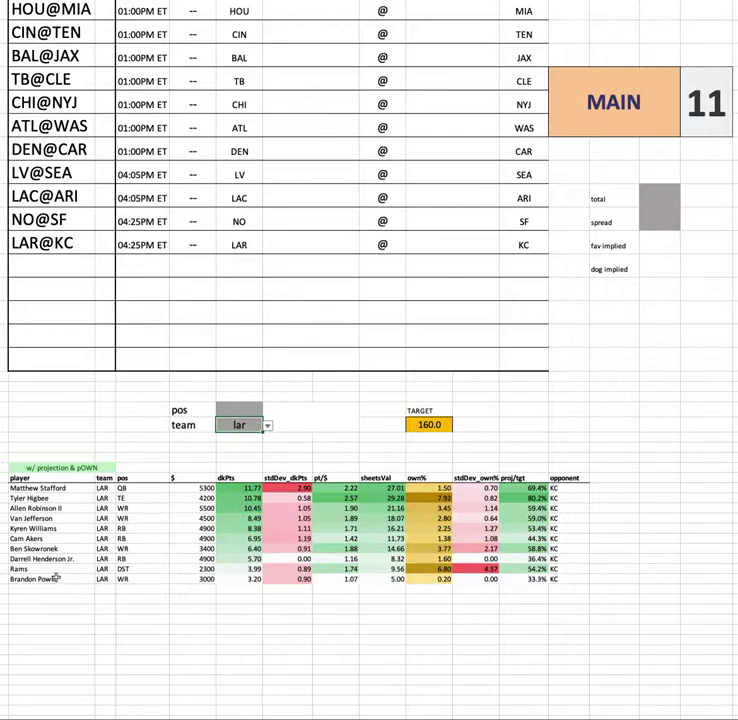
drag(55, 572, 205, 568)
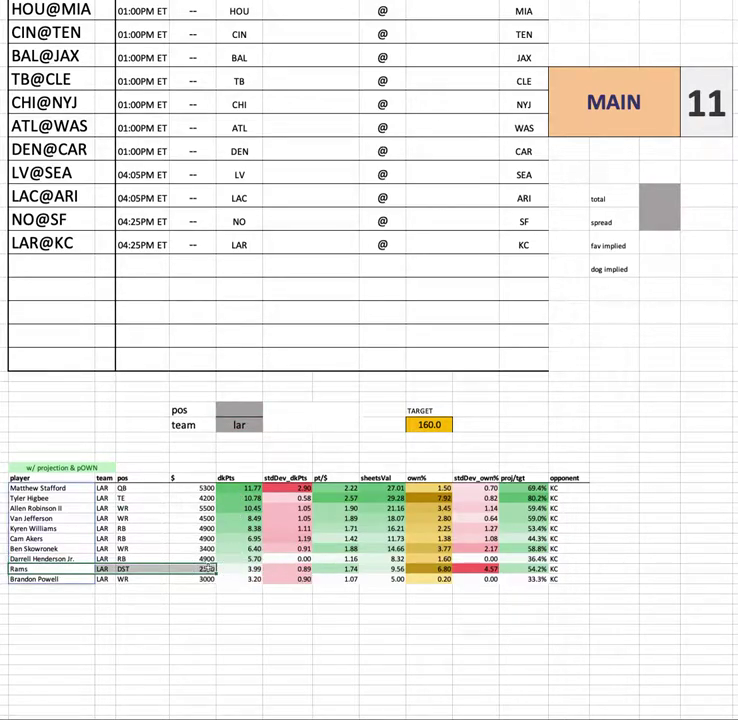
click(205, 568)
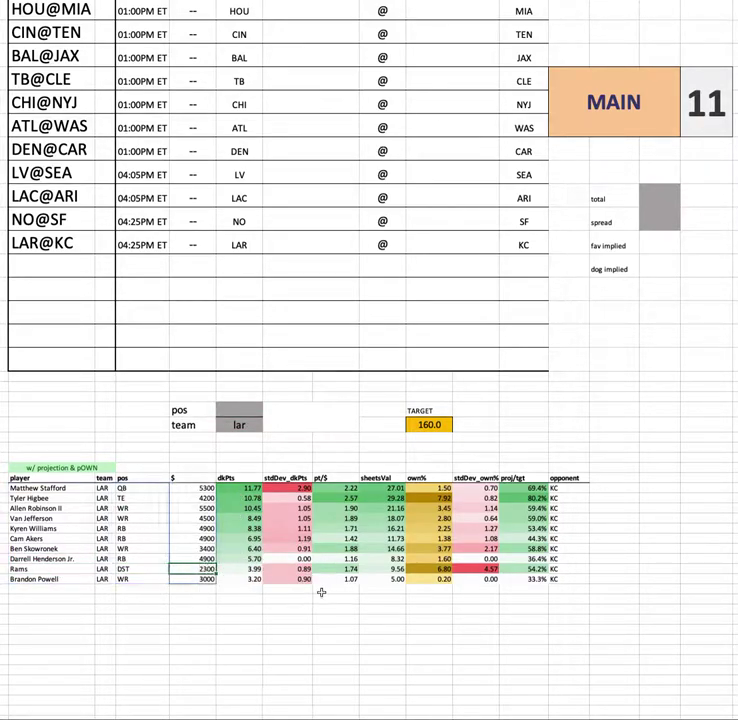
click(191, 570)
Set the team filter to kc to list the Kansas City players
click(242, 428)
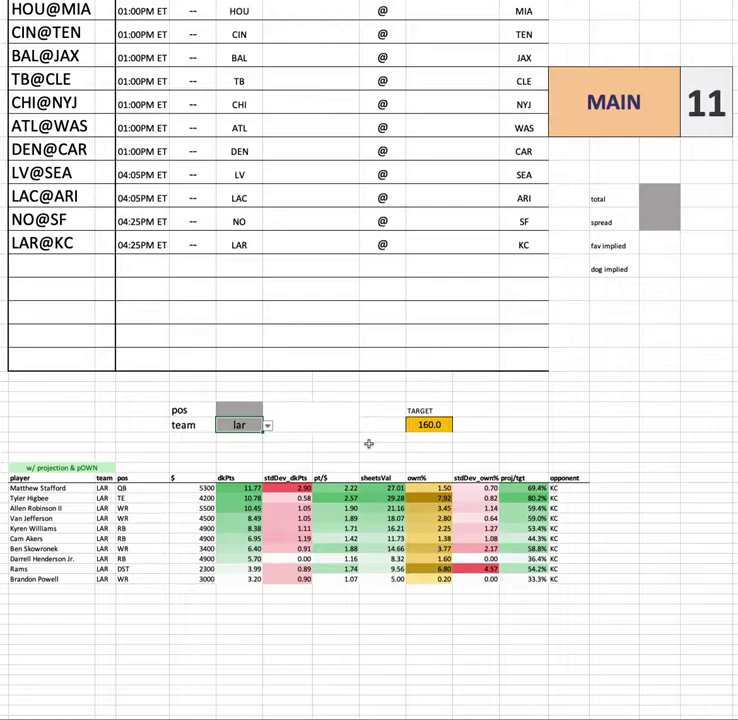
text(kc)
key(Return)
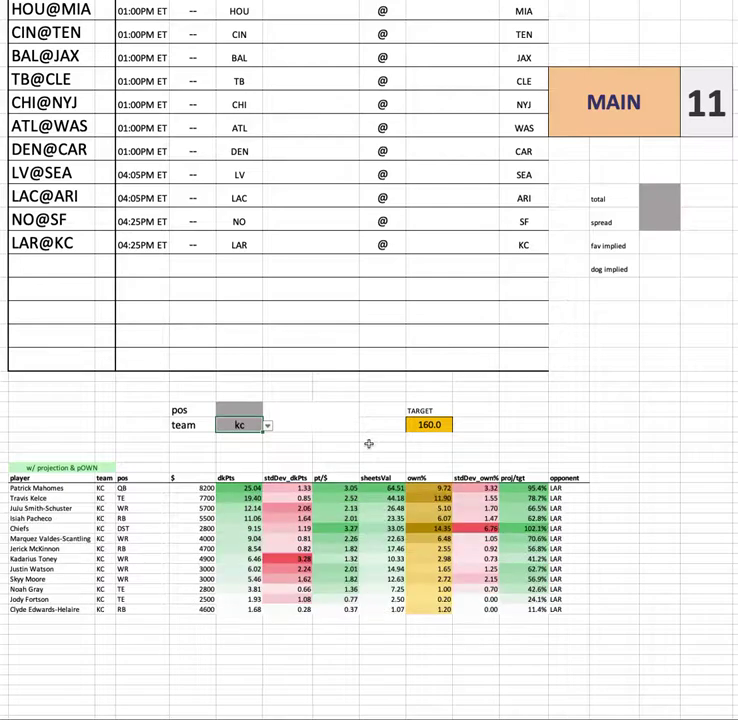
Check the Chiefs DST's own% and compare the salaries of Patrick Mahomes and Travis Kelce
click(443, 540)
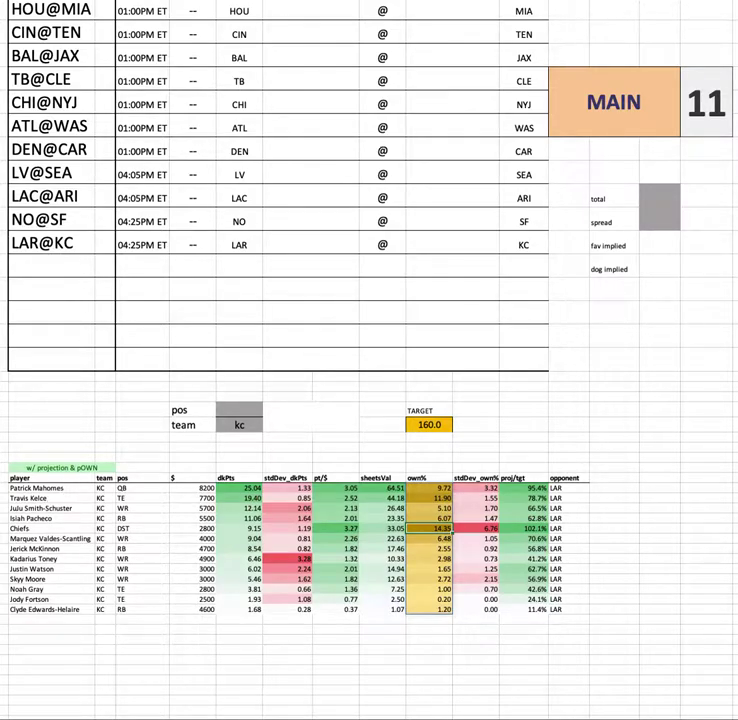
click(184, 488)
key(ctrl+shift+Down)
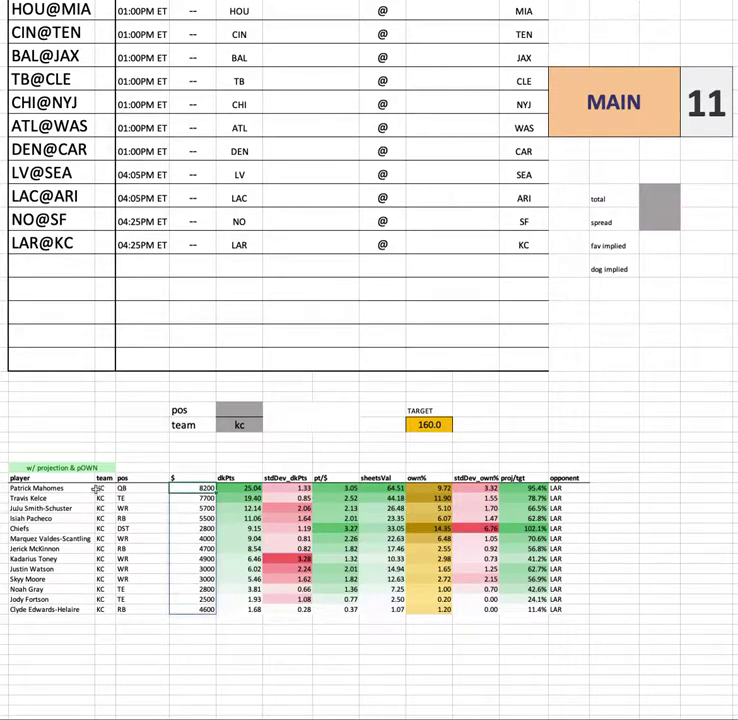
click(212, 498)
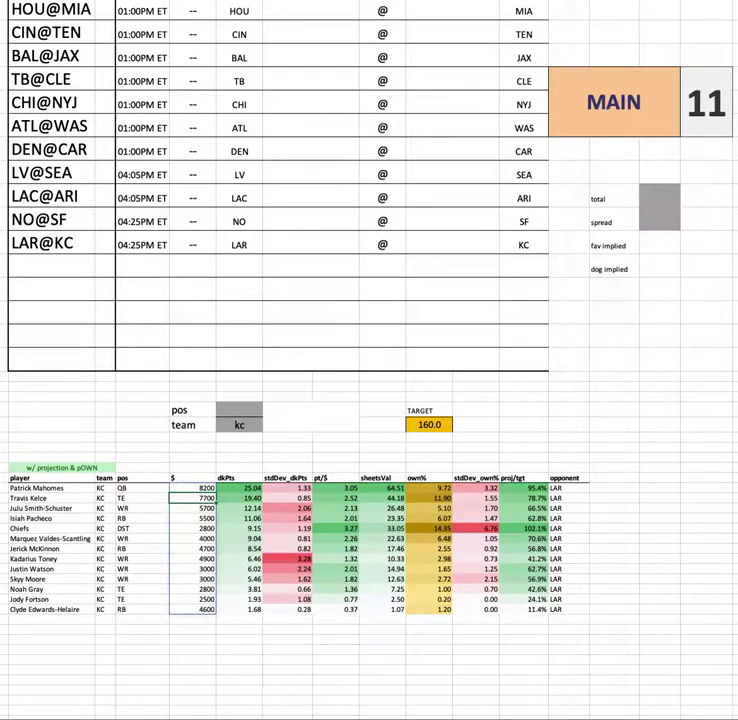
Review the LAR@KC matchup, rechecking the Mahomes and Kelce salaries and Travis Kelce's own%
click(21, 242)
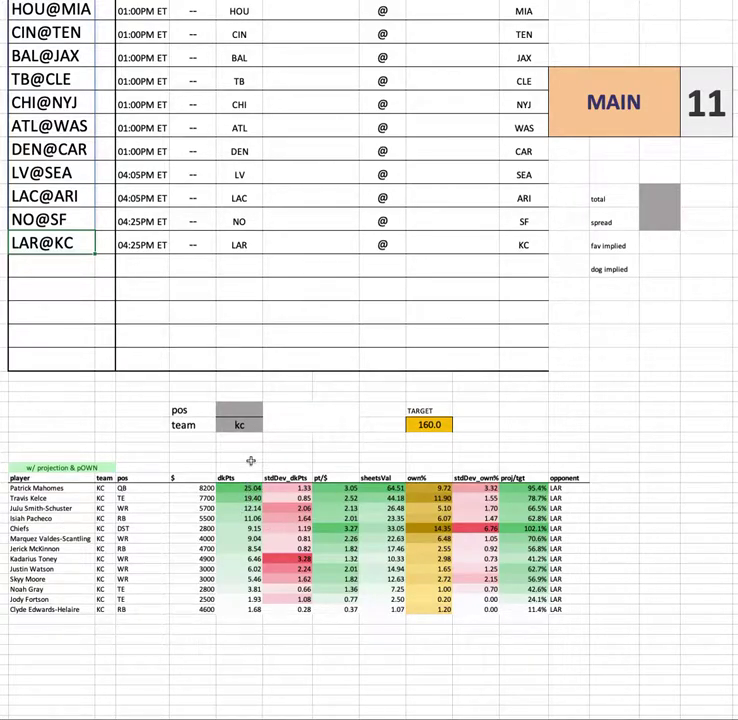
click(207, 487)
key(ctrl+shift+Down)
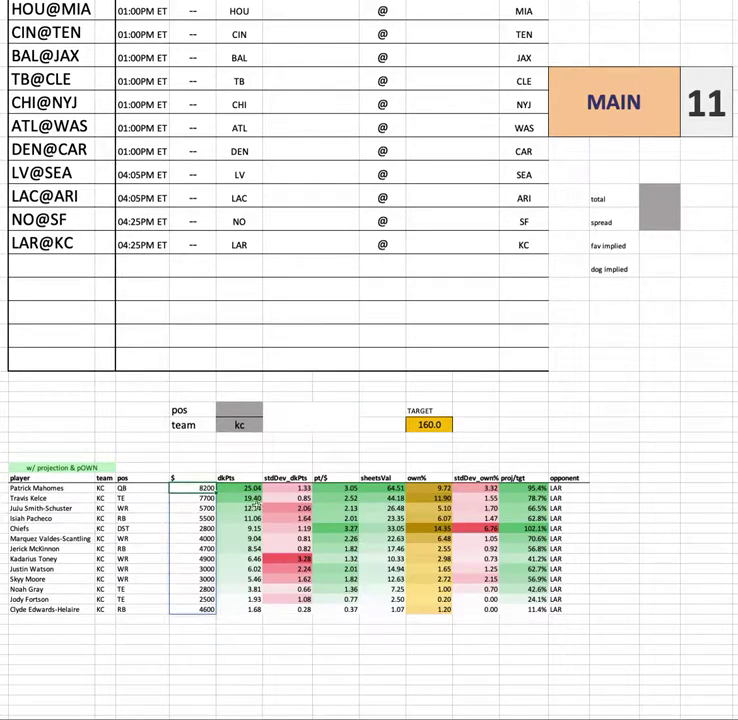
click(195, 497)
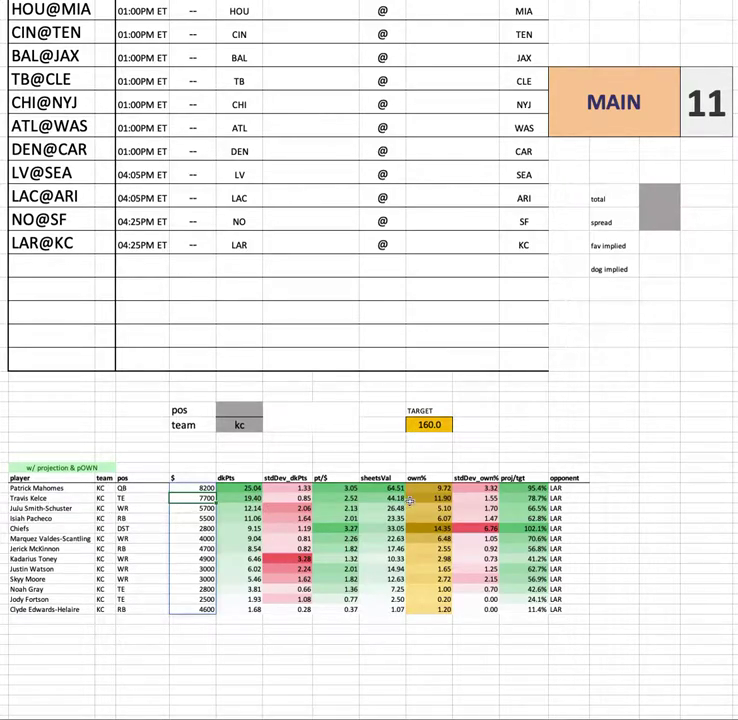
drag(411, 498, 430, 609)
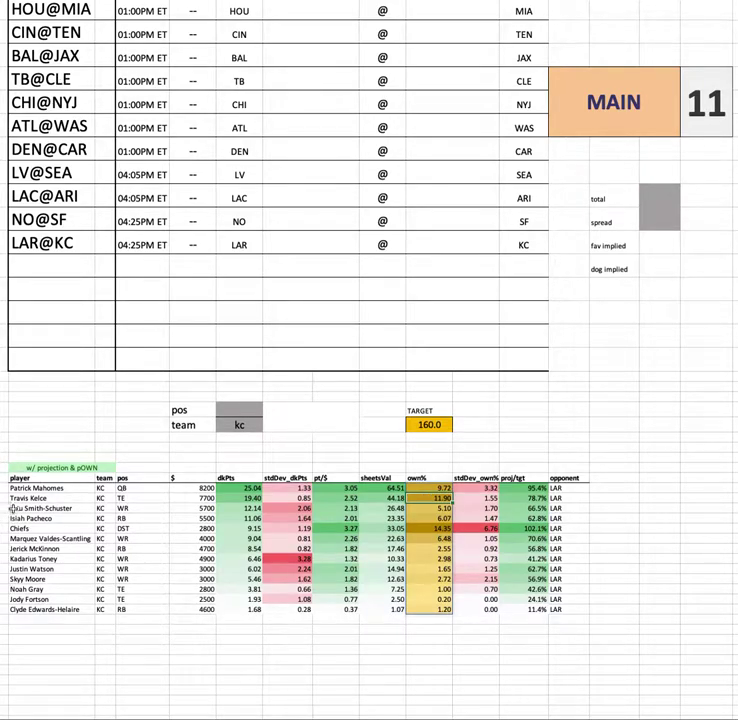
Examine the full rows of JuJu Smith-Schuster and Kadarius Toney, Toney's salary, and the Marquez Valdes-Scantling entry
drag(12, 508, 640, 508)
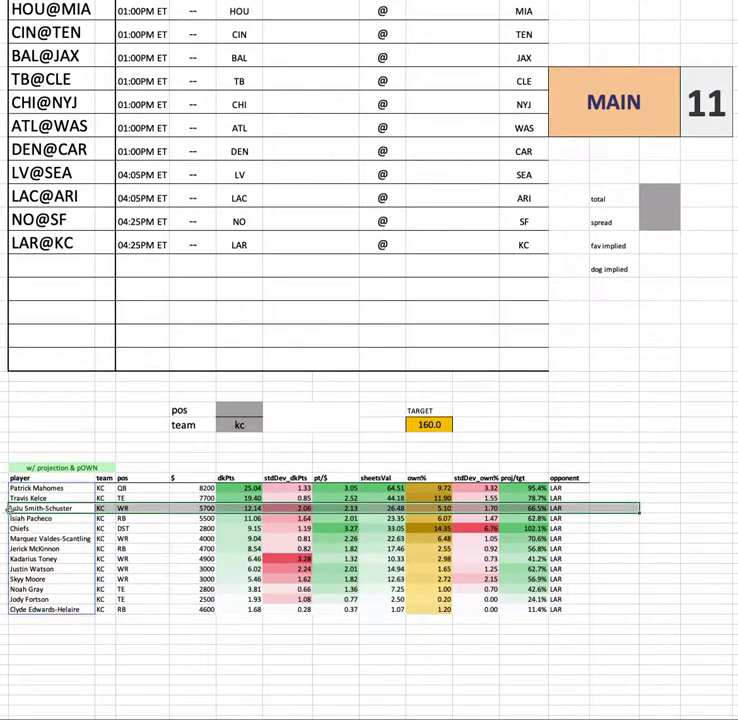
drag(48, 558, 613, 562)
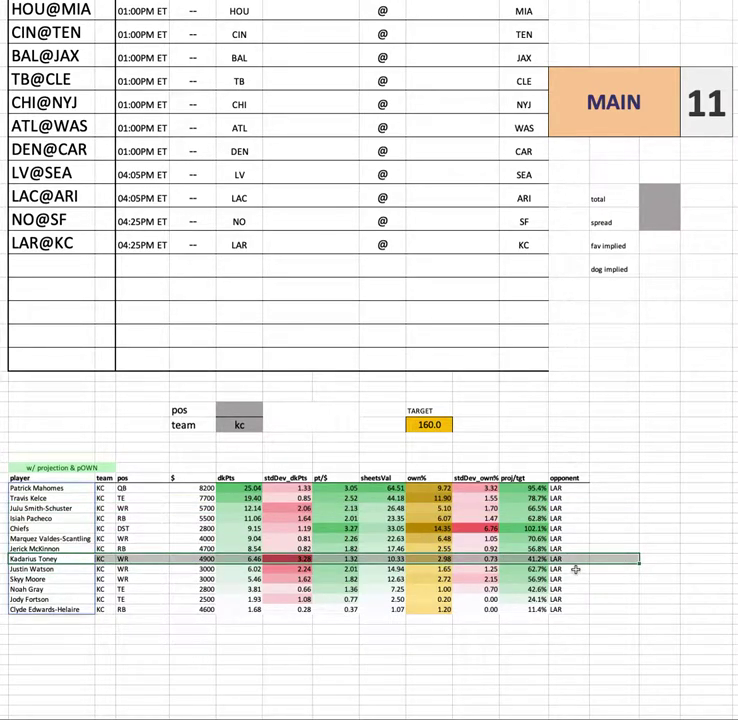
click(184, 559)
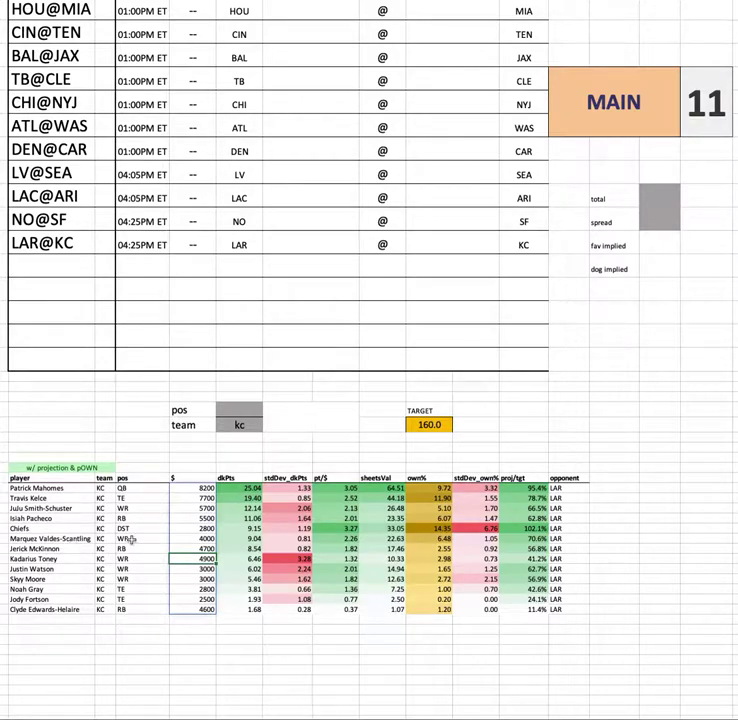
click(15, 558)
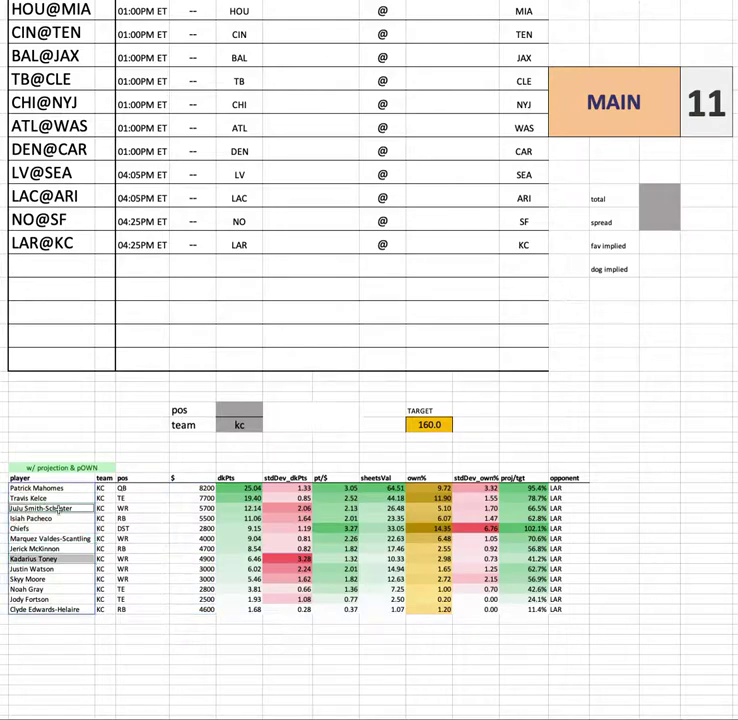
click(71, 538)
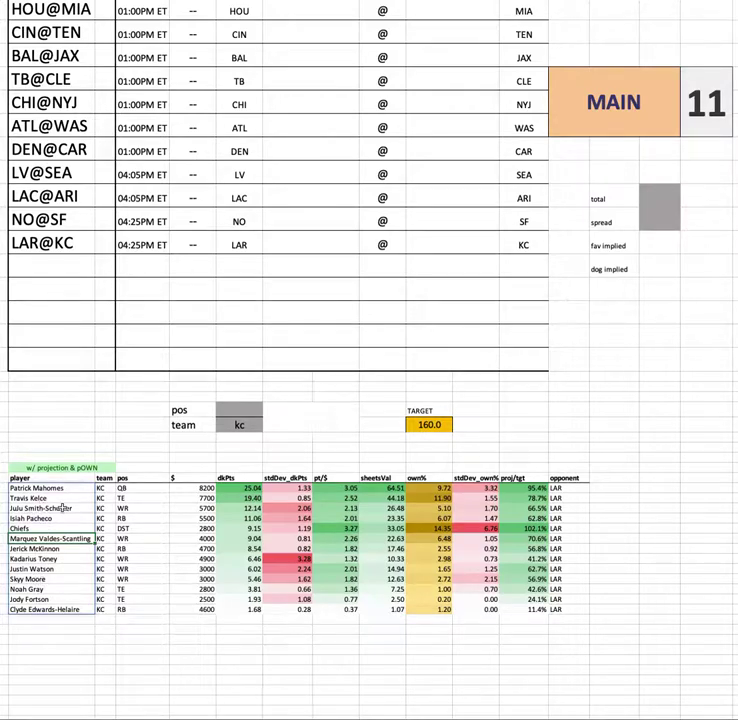
Examine the rows from Skyy Moore to Jody Fortson and Fortson's salary
drag(45, 579, 587, 580)
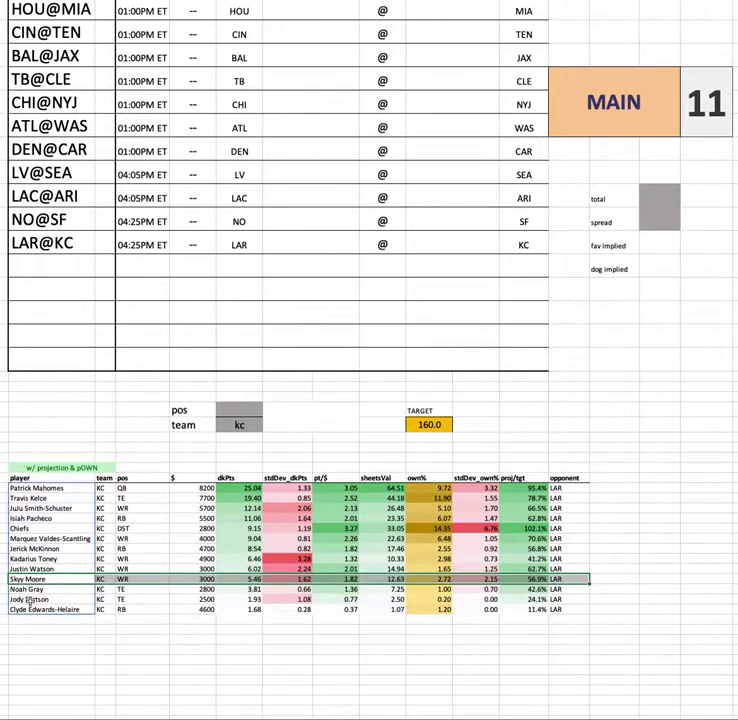
drag(30, 599, 601, 585)
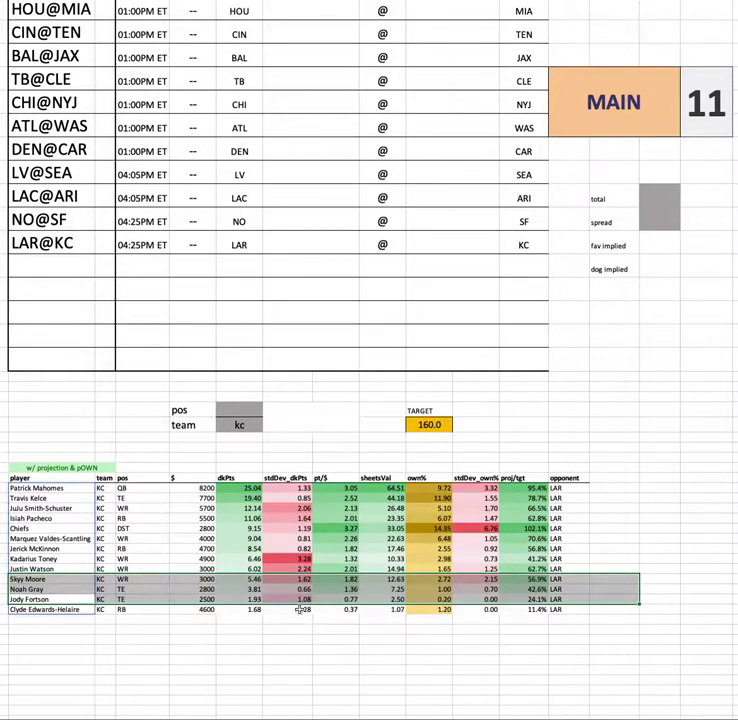
click(210, 598)
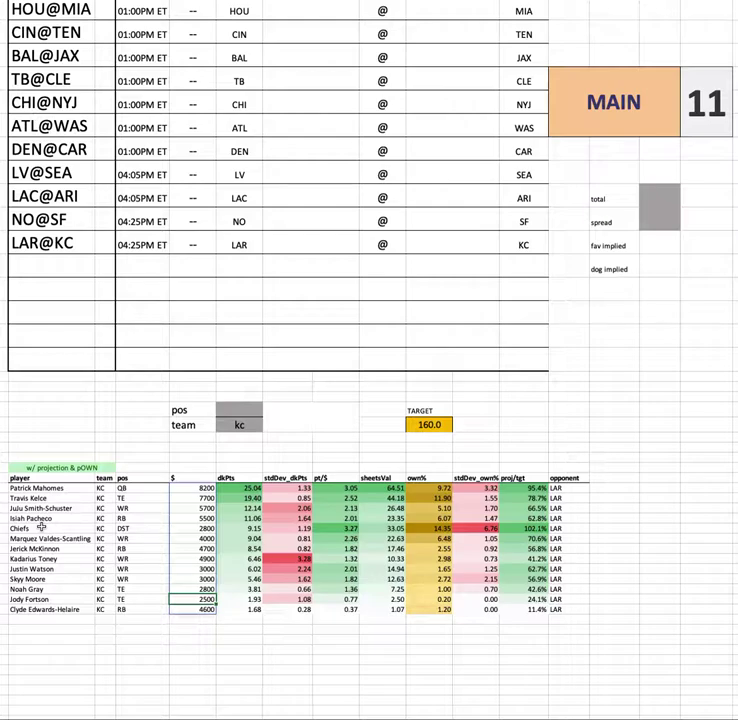
Examine Isiah Pacheco's full projection row and return to the team filter
drag(46, 518, 596, 516)
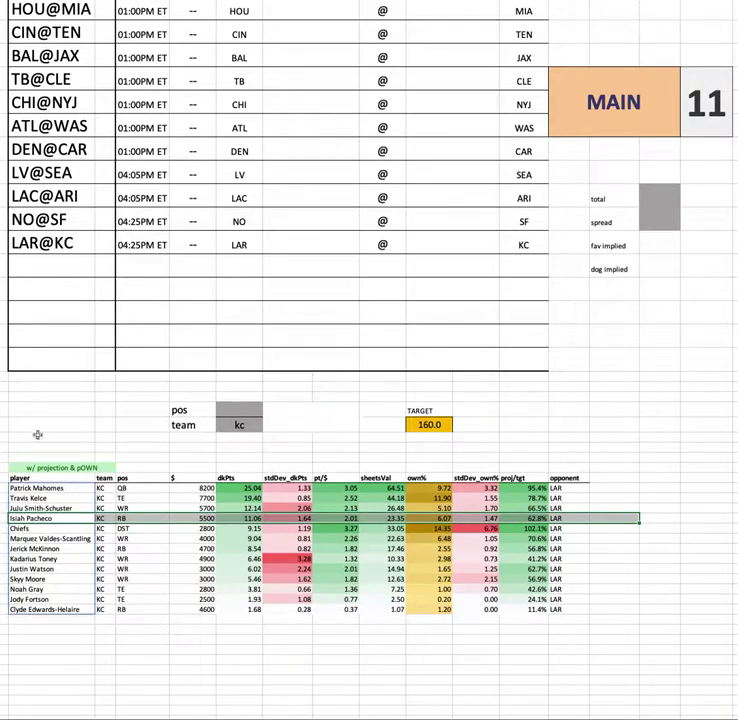
click(240, 425)
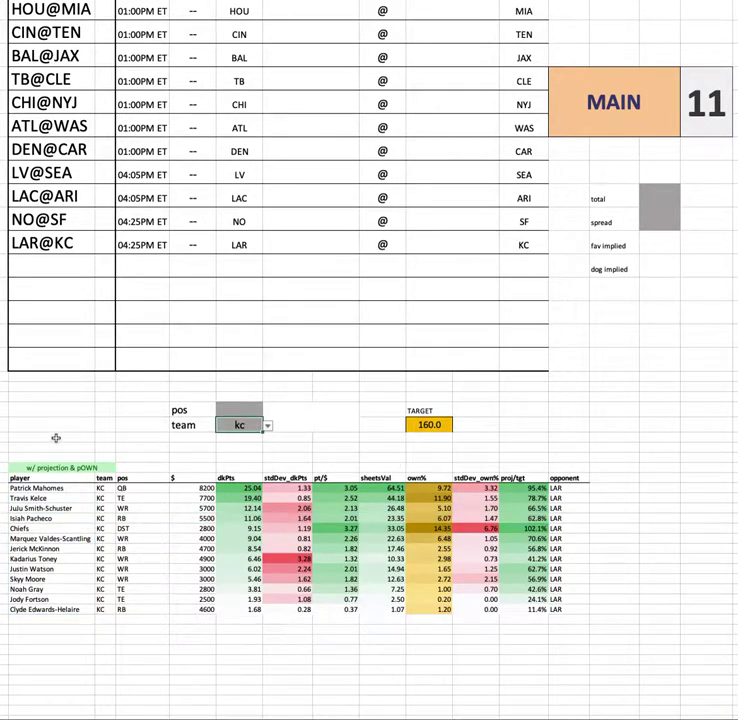
Review the 01:00PM ET games one by one in the game list, from HOU@MIA through DEN@CAR
scroll(60, 432, up, 1)
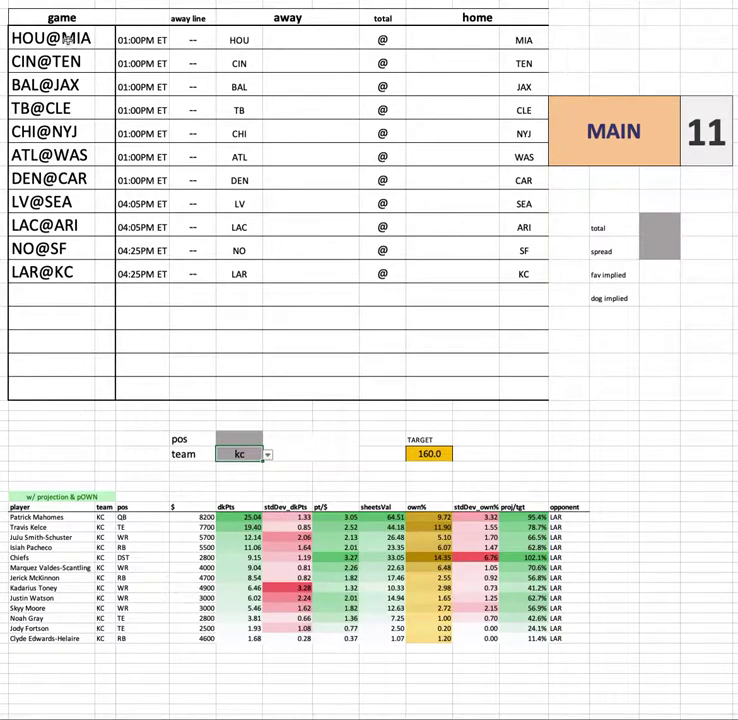
drag(32, 38, 40, 272)
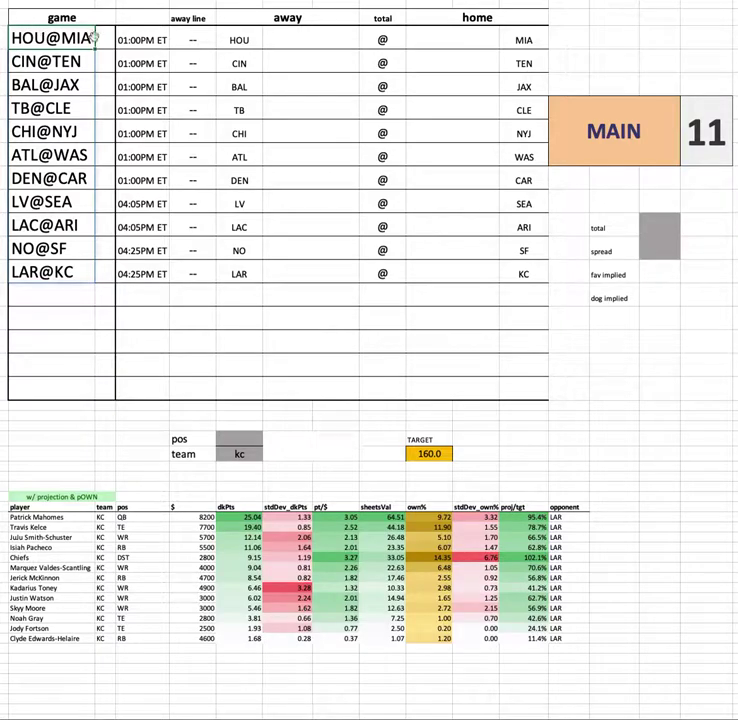
click(36, 61)
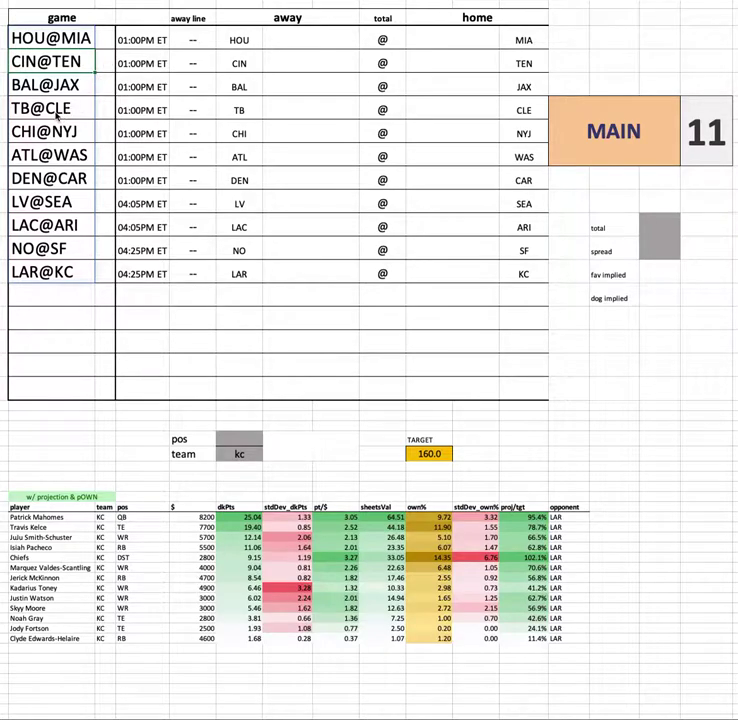
click(59, 86)
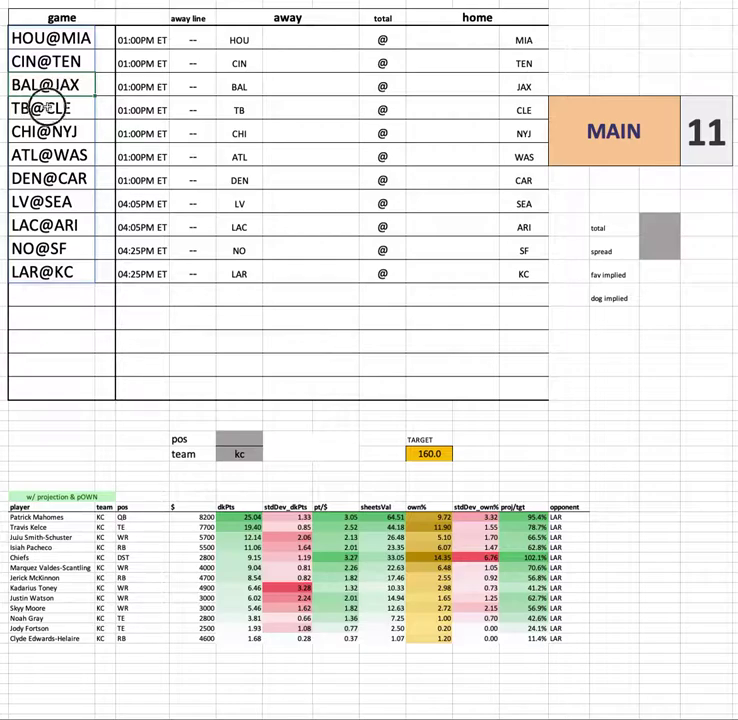
click(62, 109)
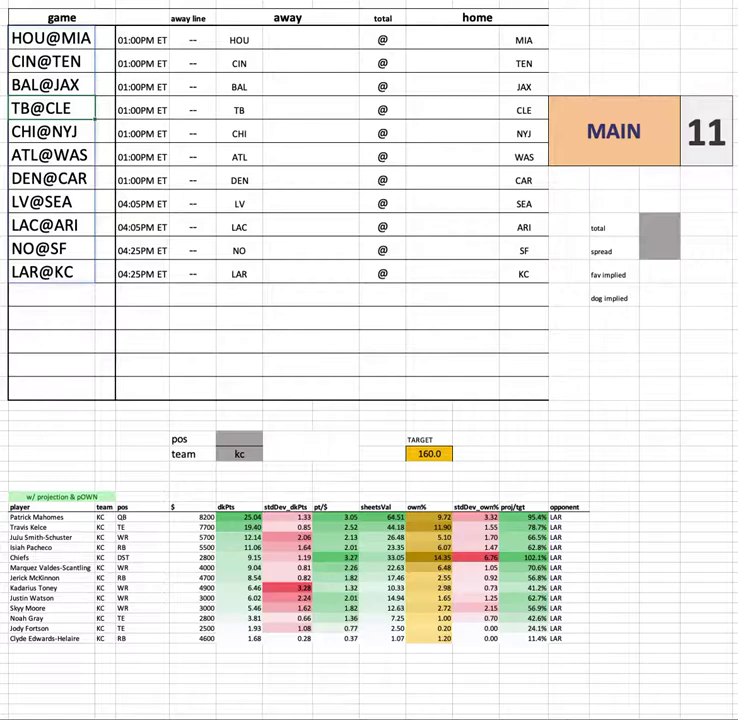
click(24, 128)
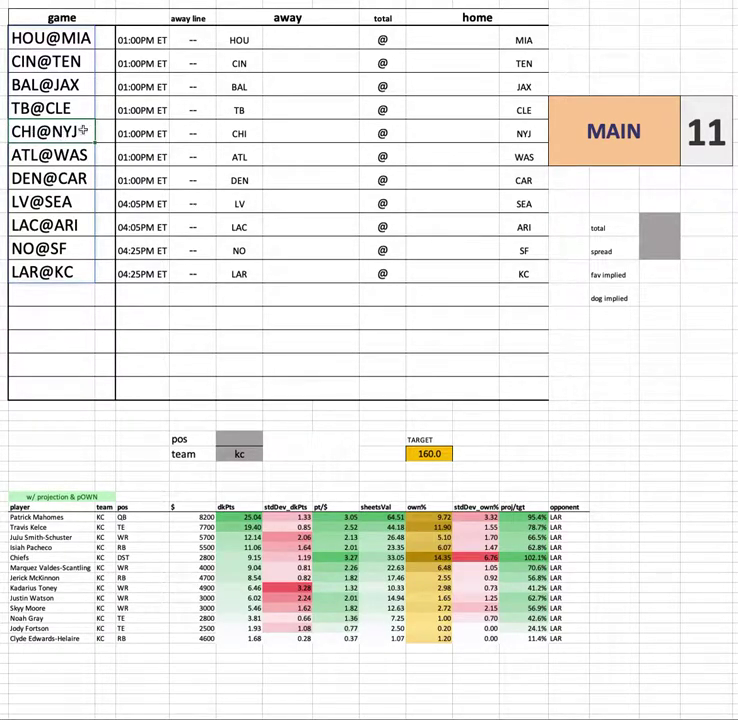
click(33, 160)
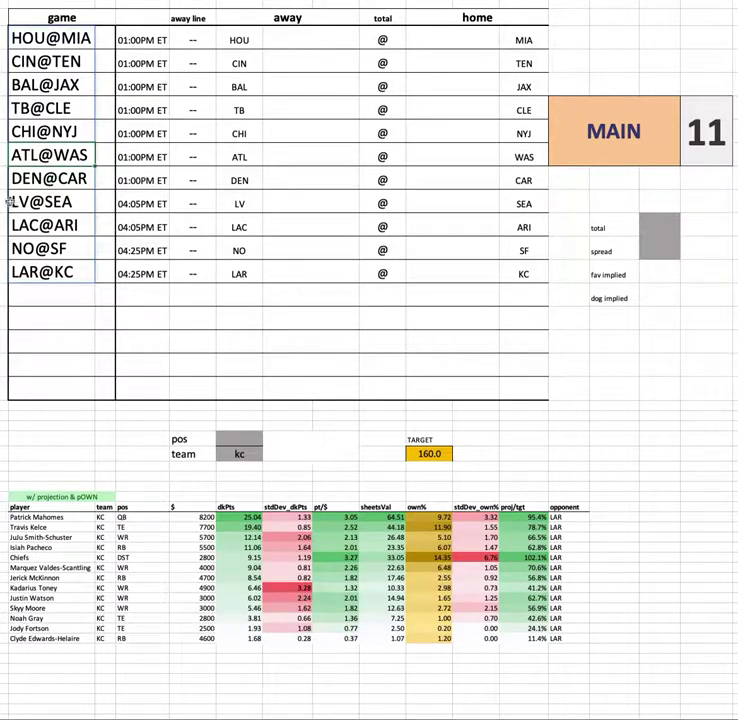
click(48, 177)
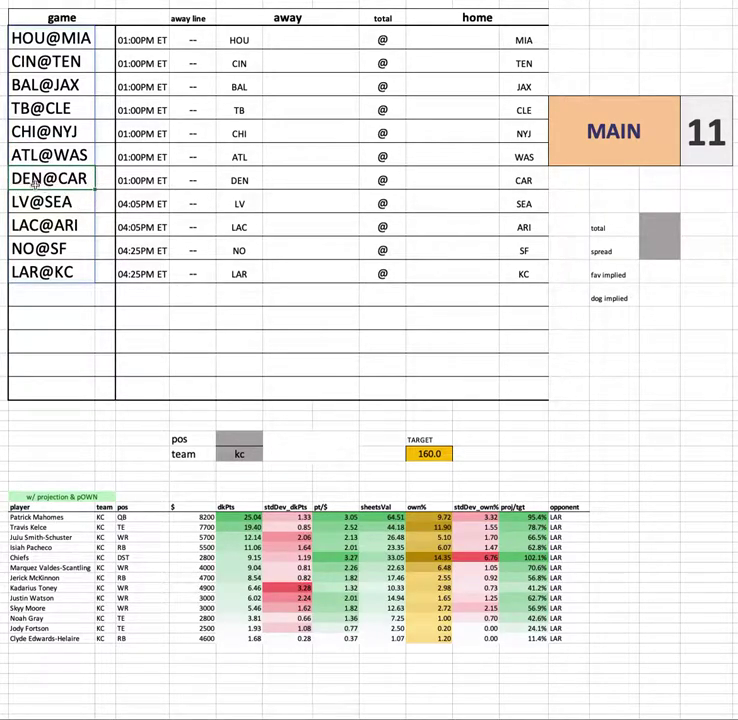
Review the late-afternoon games in the game list, from LV@SEA and LAC@ARI to NO@SF and LAR@KC
click(85, 202)
click(73, 203)
click(72, 222)
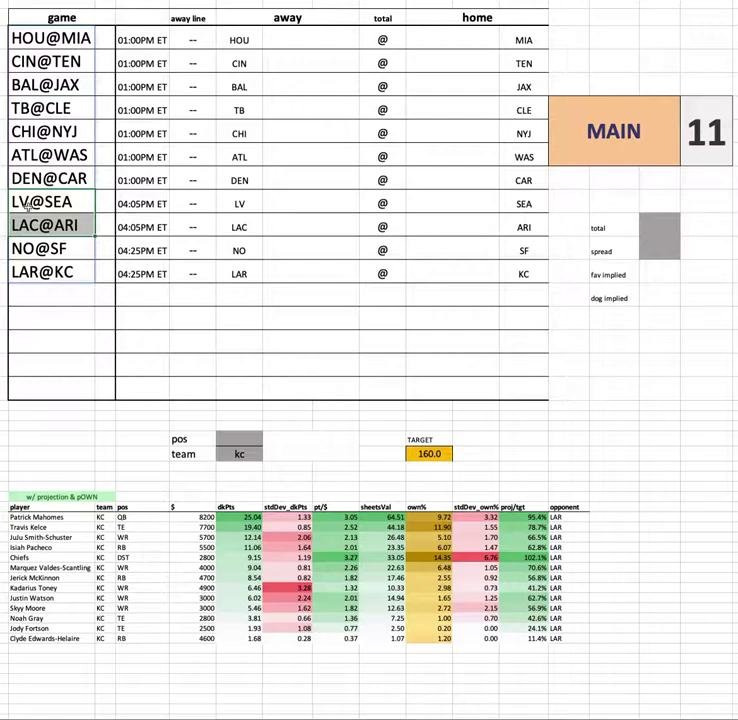
click(88, 205)
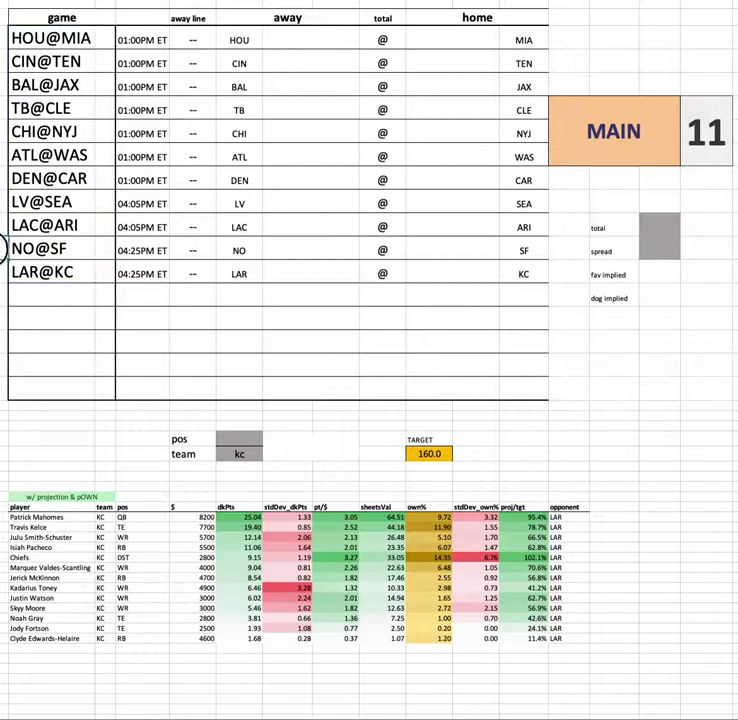
click(105, 250)
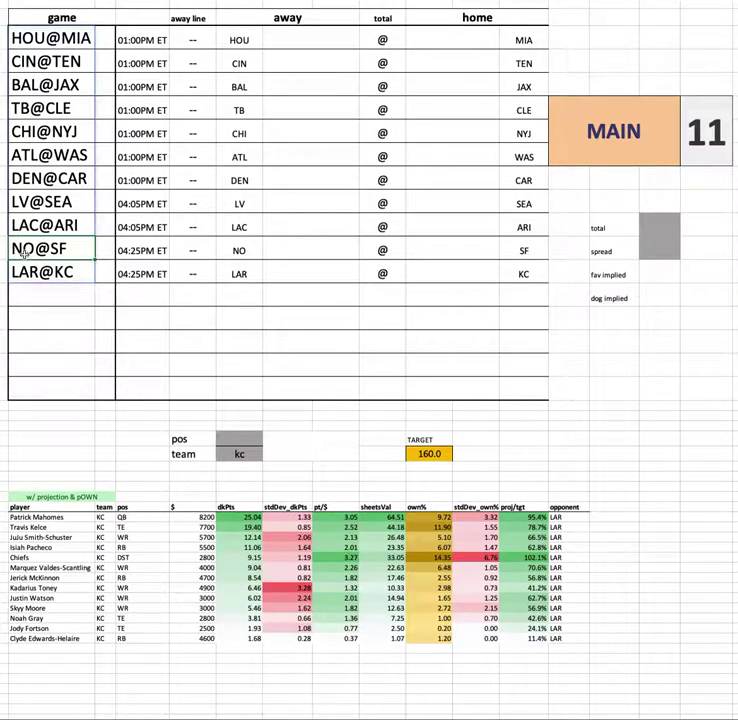
click(30, 272)
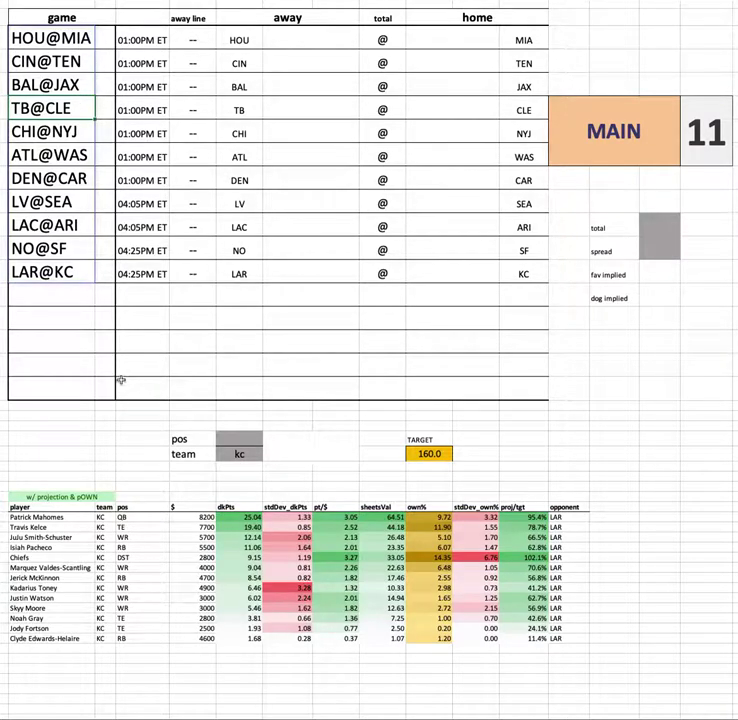
Clear the team filter so the projection table lists players from every team
click(150, 465)
click(250, 454)
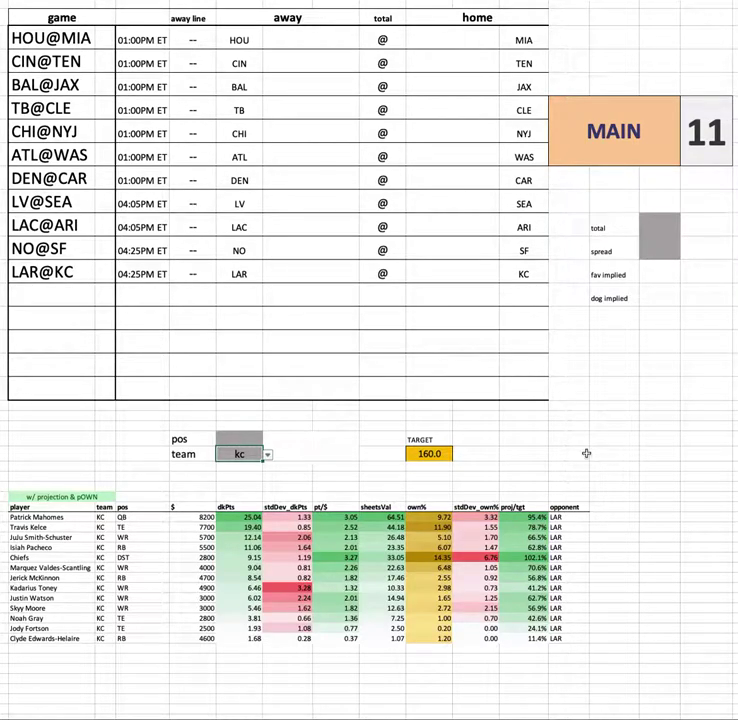
key(Delete)
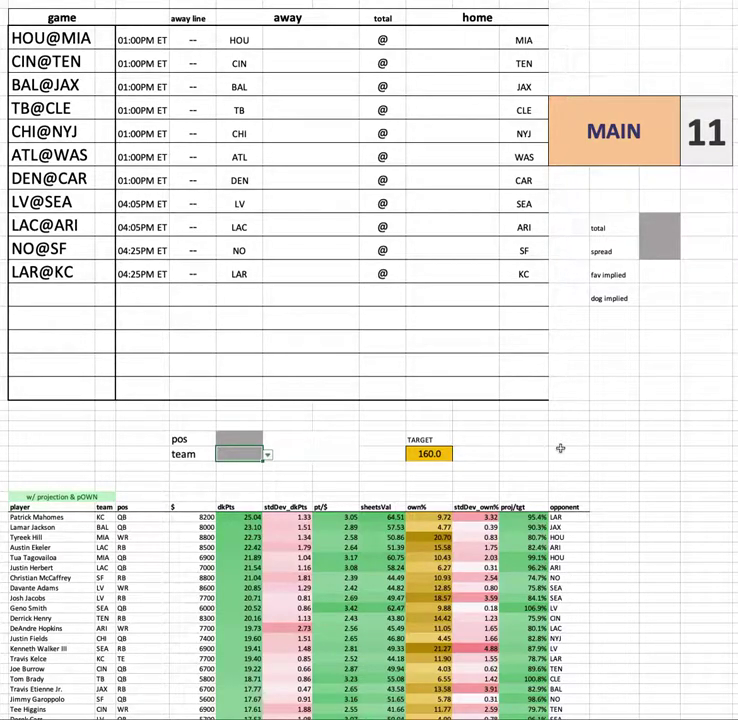
click(631, 458)
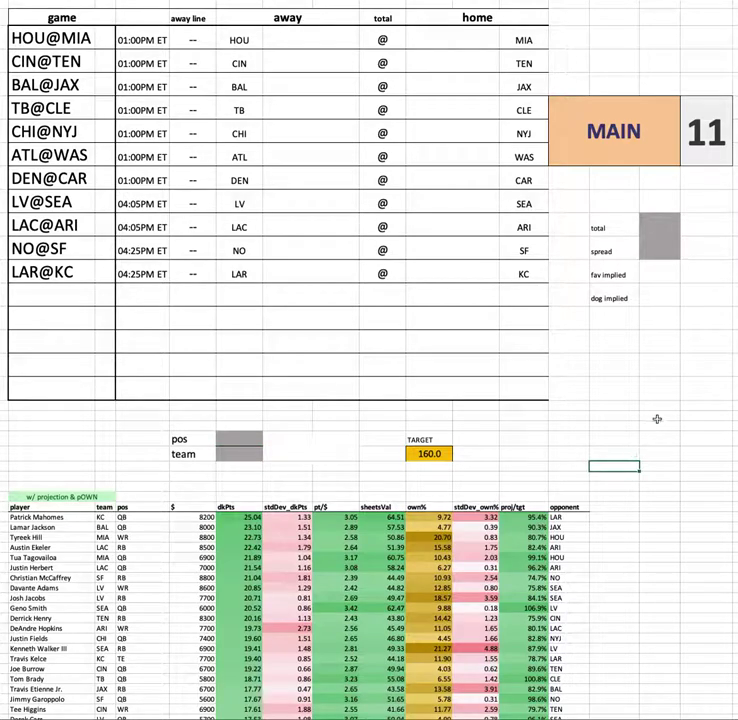
drag(658, 410, 626, 474)
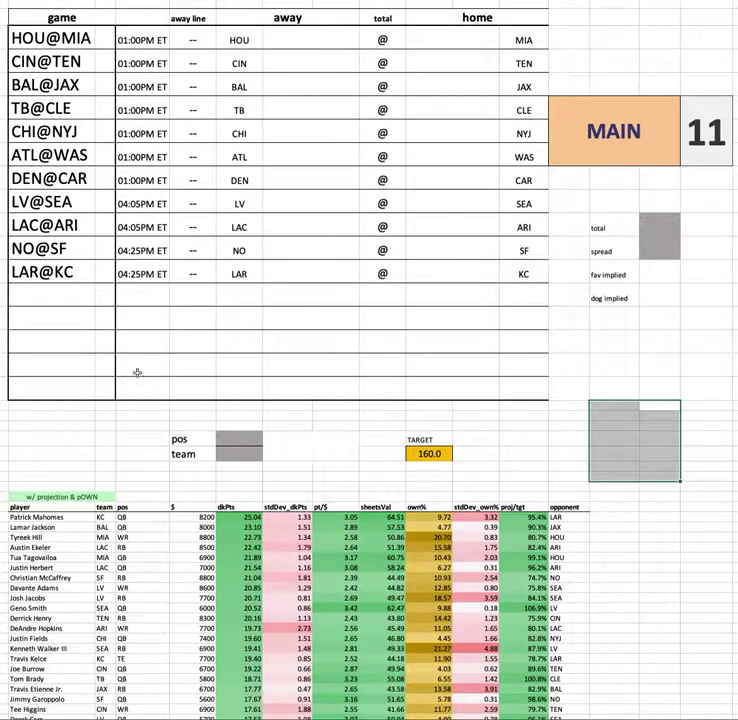
click(614, 438)
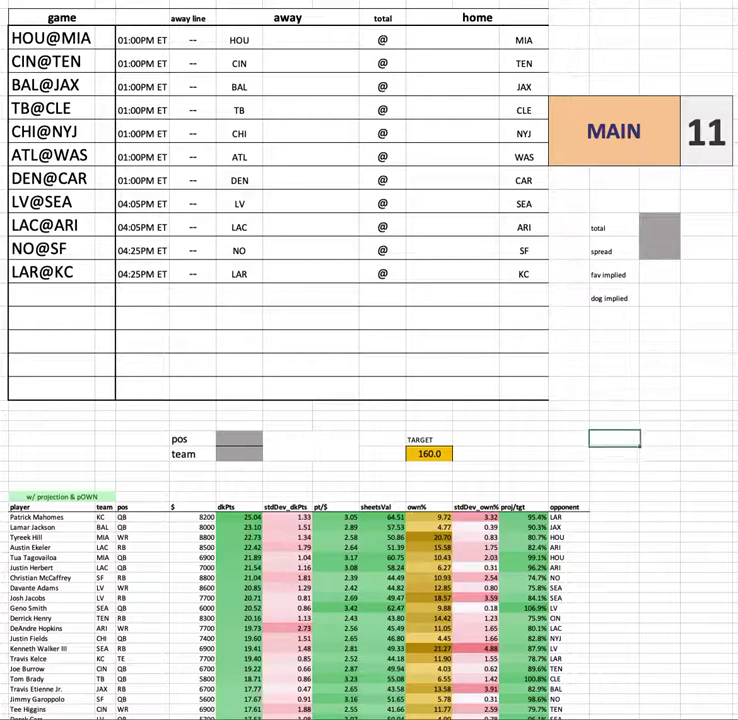